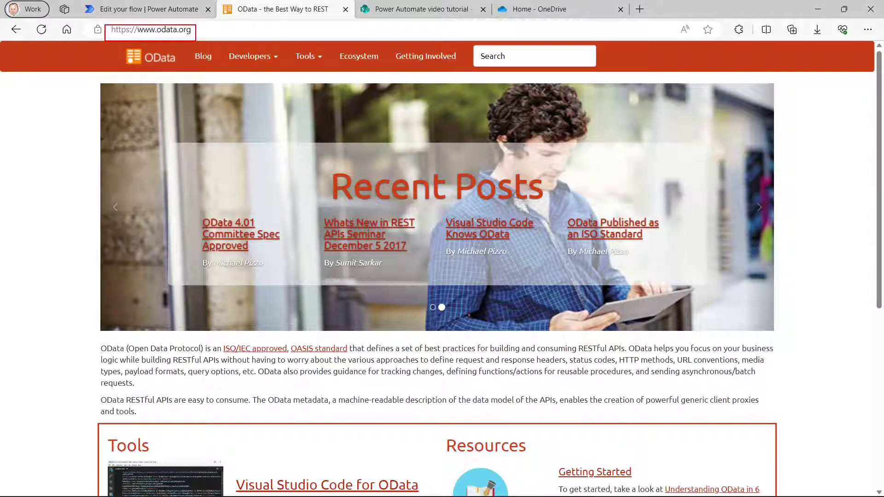
Review the example flow's Create HTML table action and browse the Films list on the SharePoint site.
left_click_drag(89, 340, 211, 361)
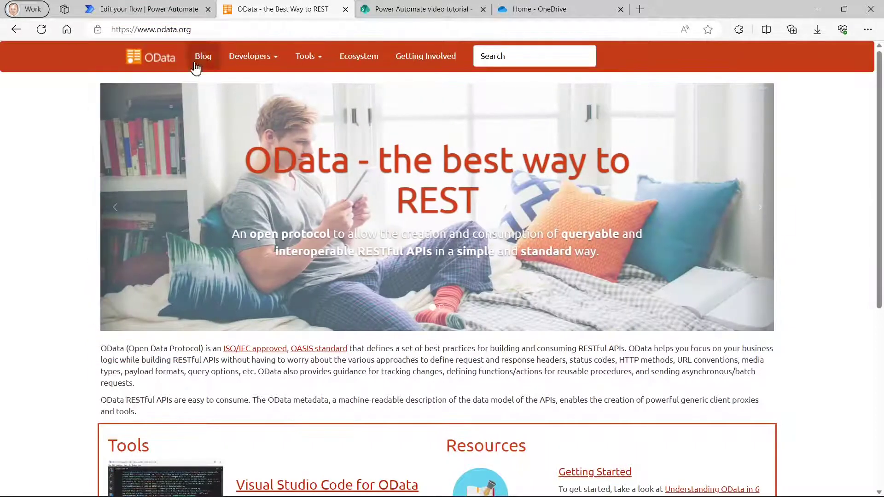
left_click(166, 13)
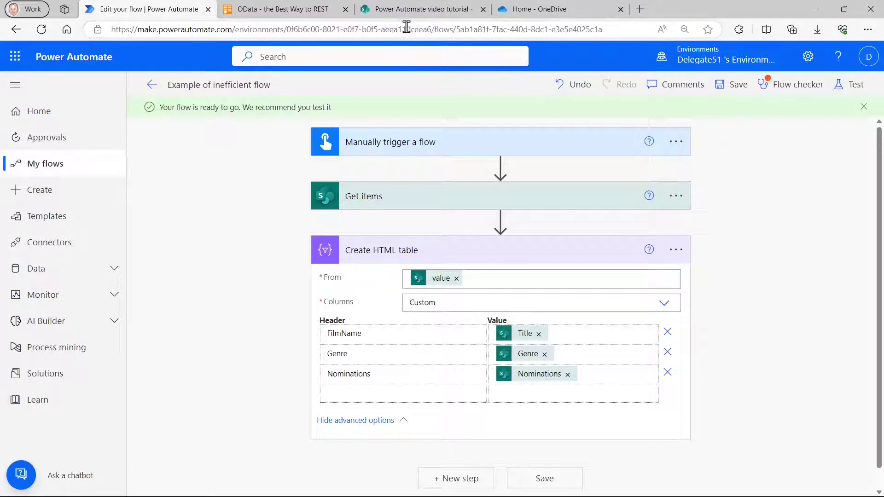
left_click(410, 10)
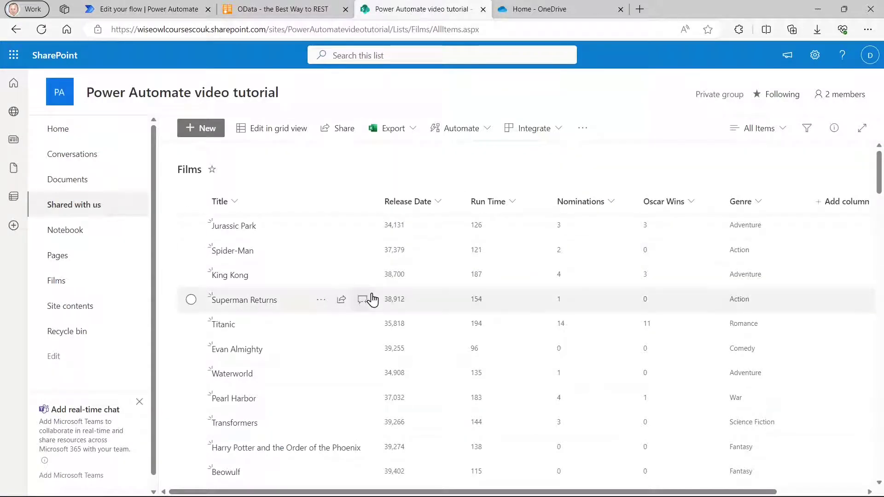
scroll(370, 298, "down", 5)
scroll(359, 272, "up", 3)
Return to the example flow and expand its Get items action to examine the Filter Query option.
left_click(175, 9)
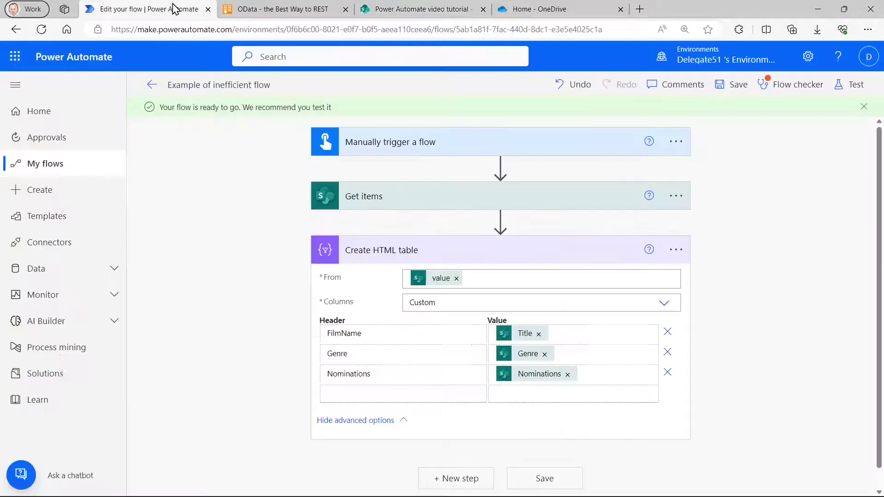
left_click(378, 206)
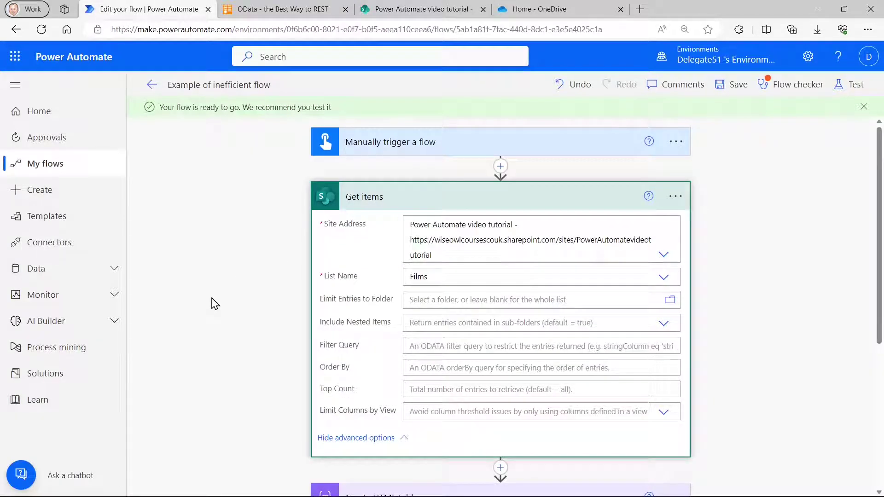
mouse_move(316, 332)
left_mouse_down()
mouse_move(353, 348)
mouse_move(683, 358)
left_mouse_up()
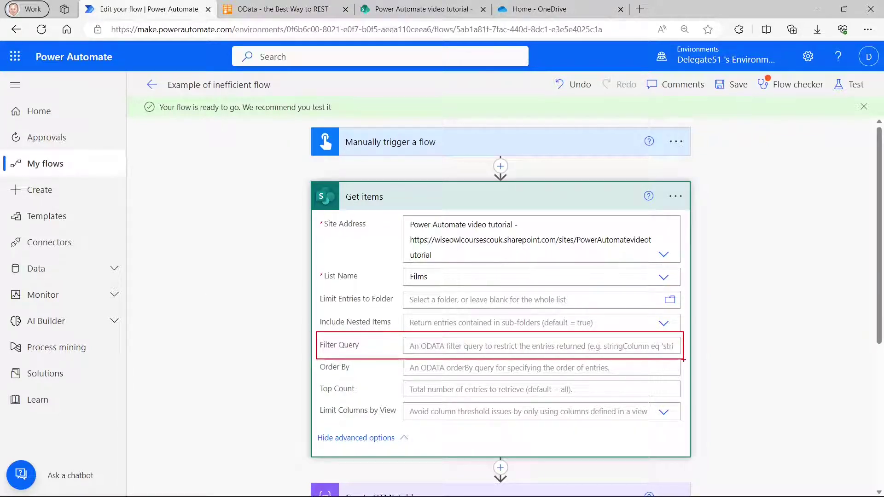
key("Escape")
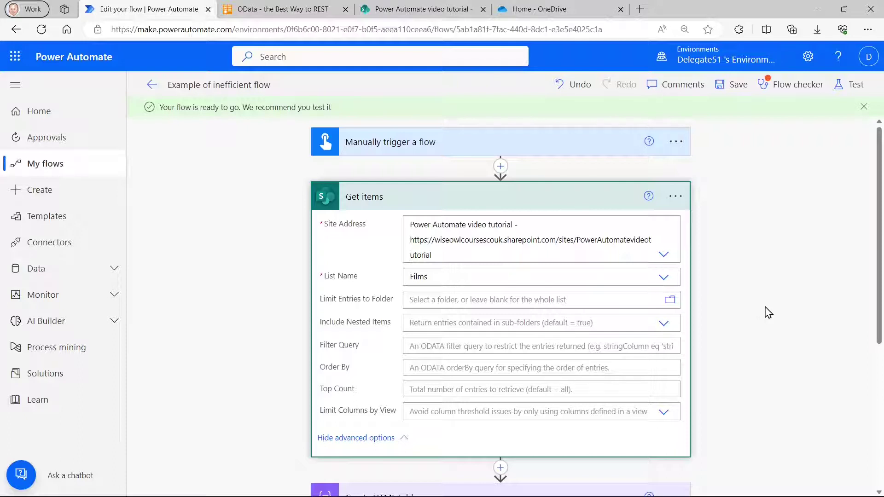
left_click(784, 91)
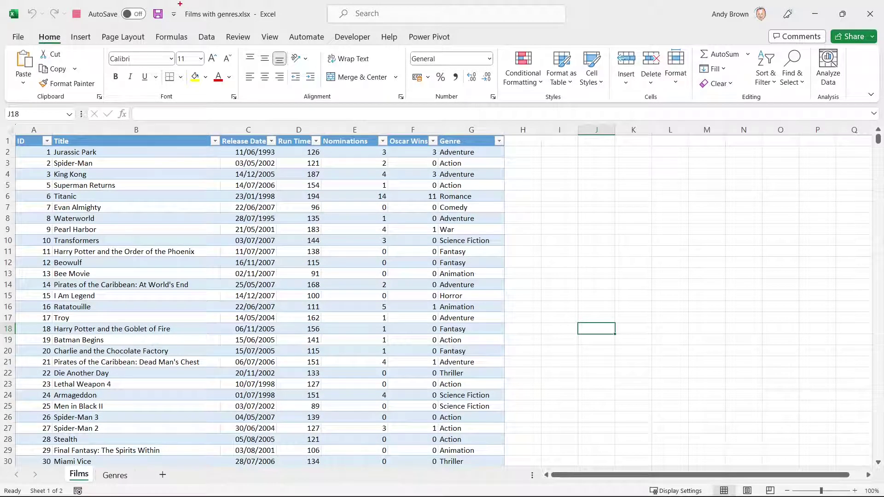
Switch from the Films with genres.xlsx workbook in Excel to the Power Automate video tutorial SharePoint site in Edge.
left_click_drag(179, 2, 280, 26)
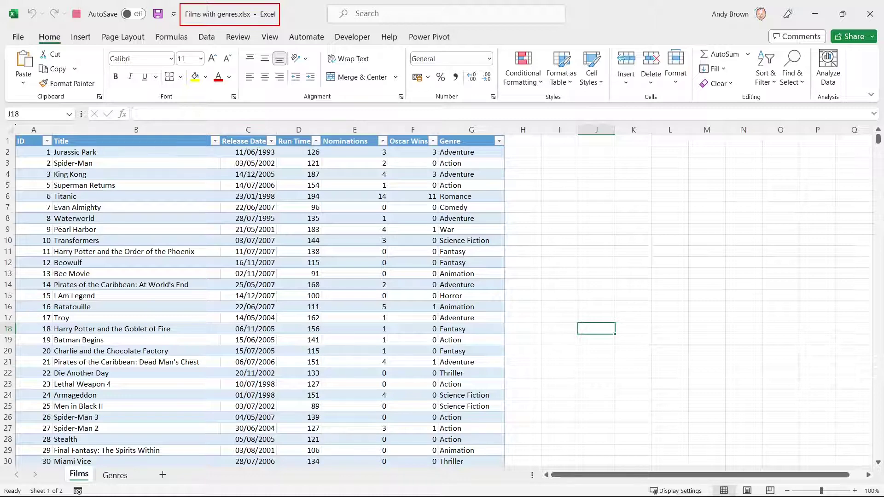
mouse_move(304, 495)
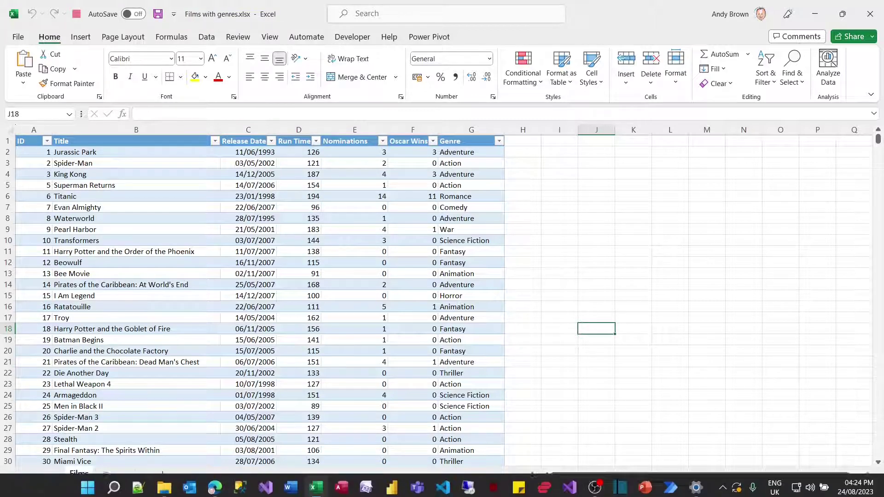
left_click(214, 486)
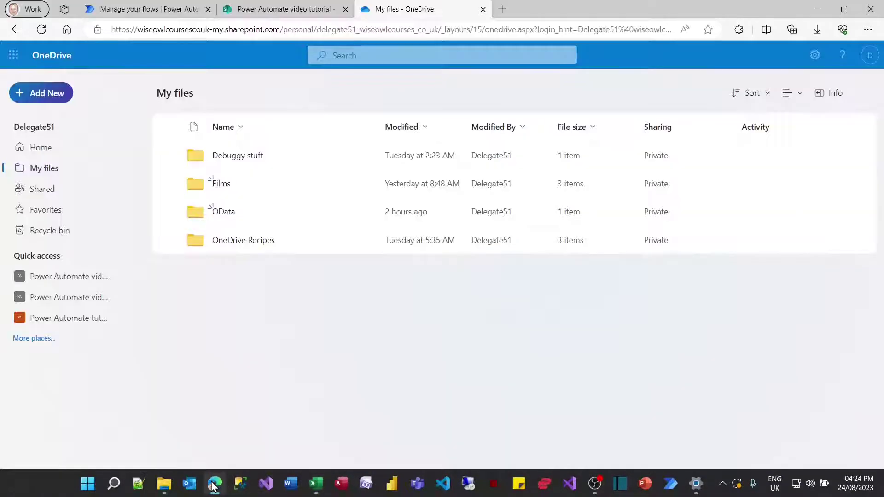
left_click(256, 10)
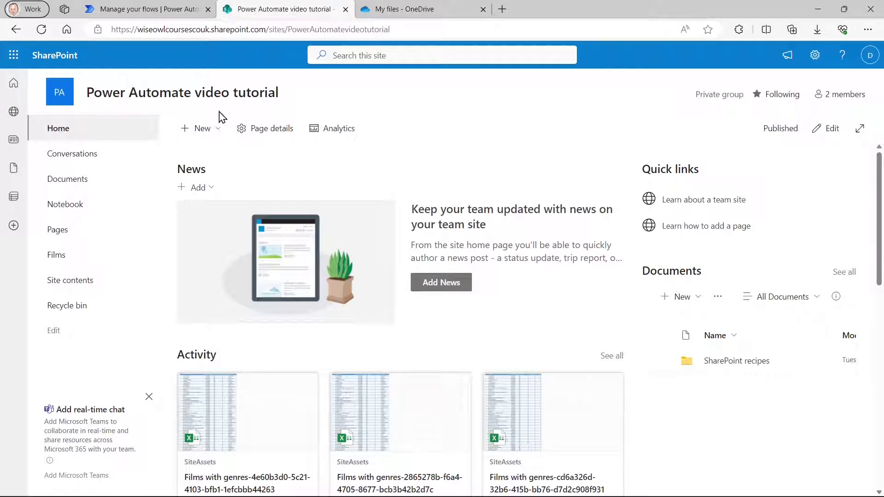
left_click(209, 129)
left_click(206, 151)
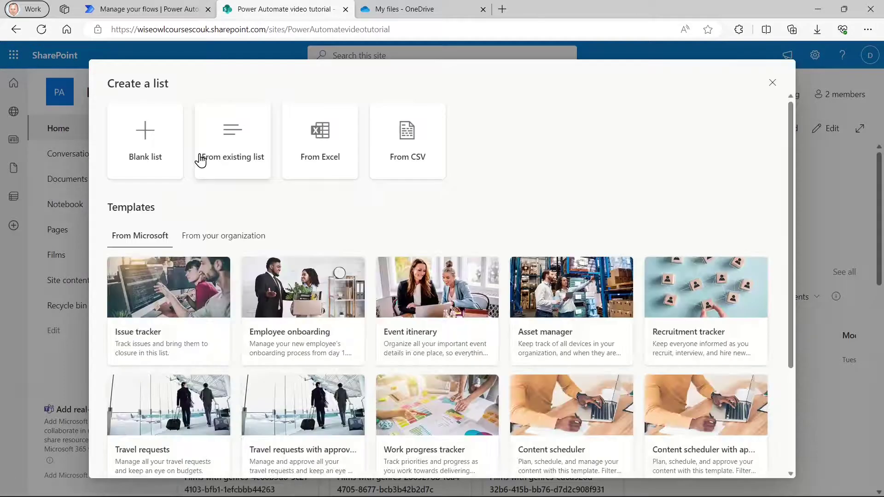
left_click(320, 148)
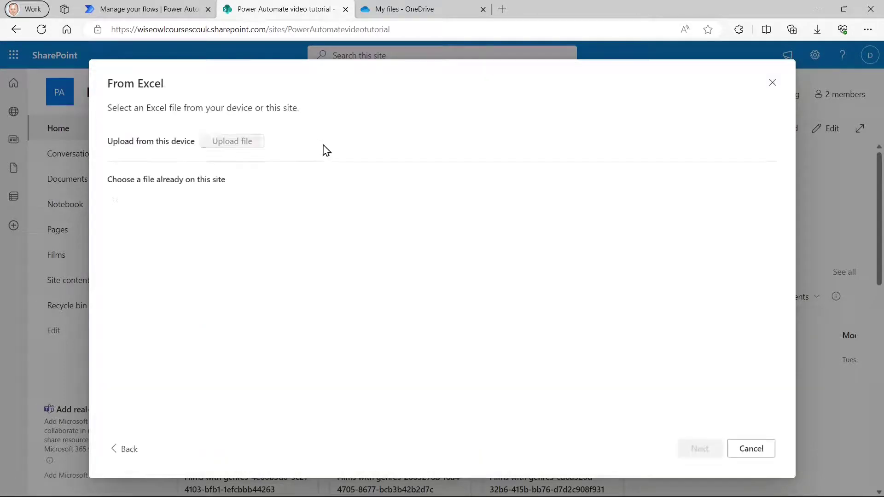
left_click(252, 144)
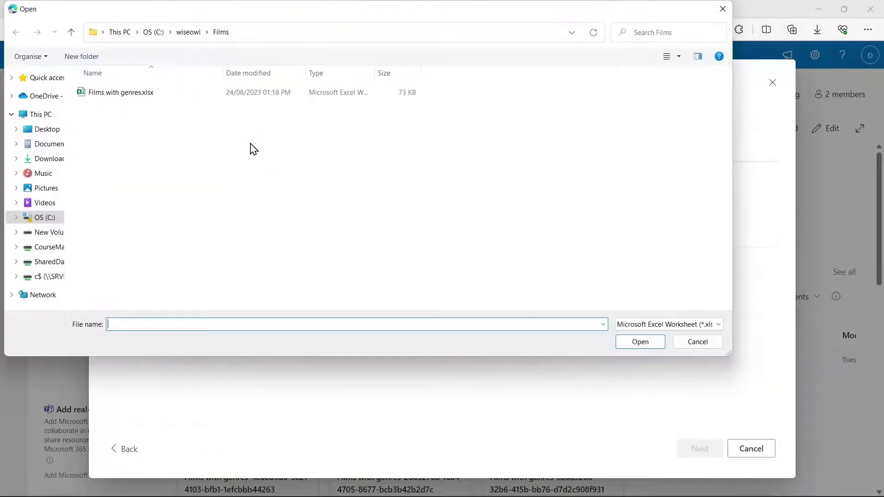
double_click(139, 93)
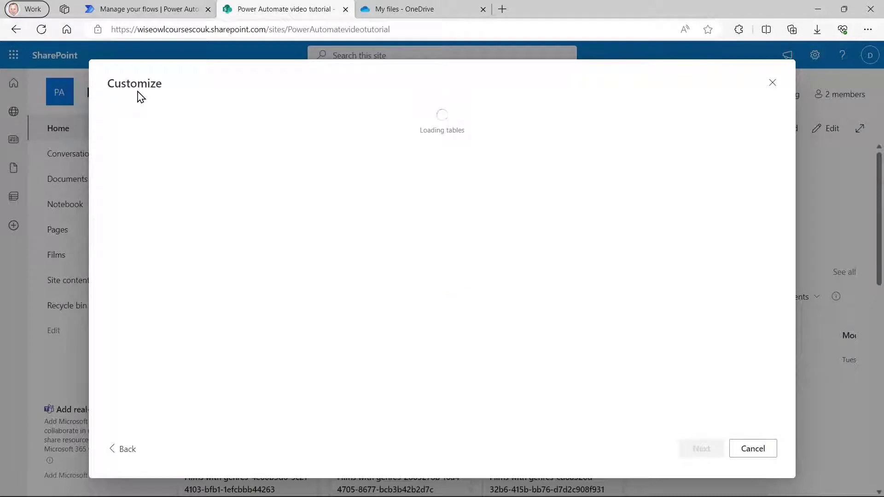
left_click(277, 137)
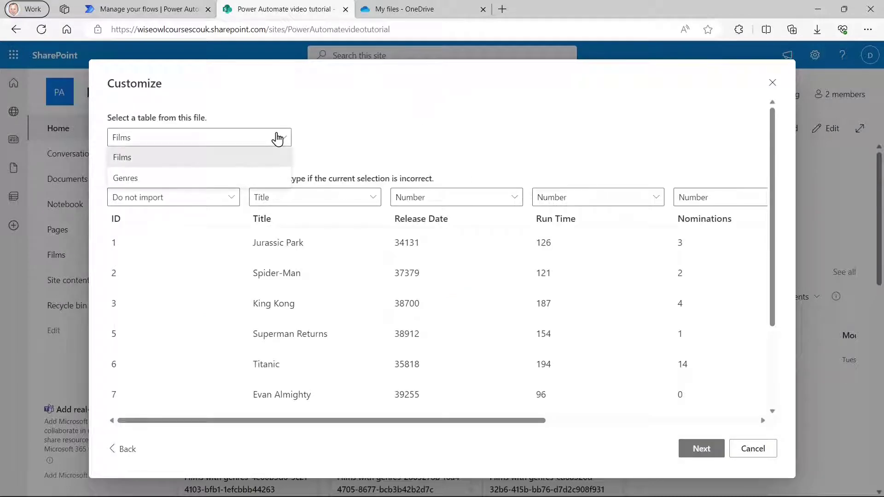
left_click(277, 138)
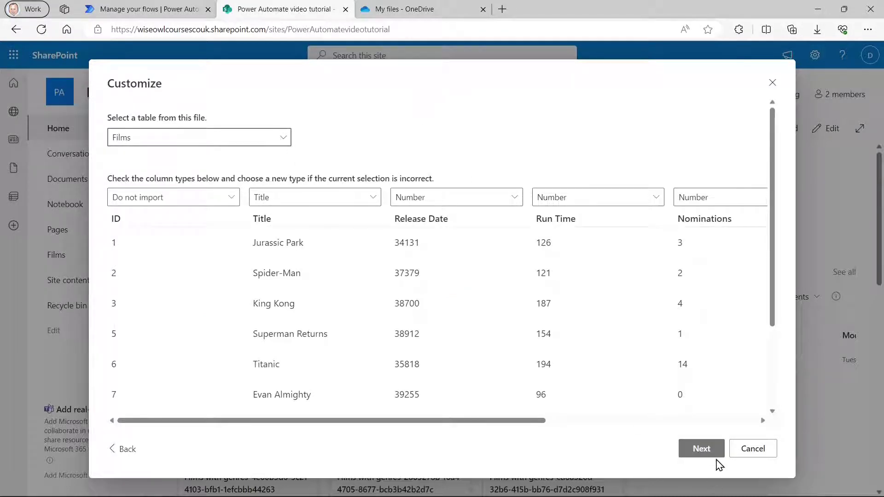
left_click(746, 455)
View the Films list on the SharePoint site and open the OData folder in OneDrive.
left_click(70, 259)
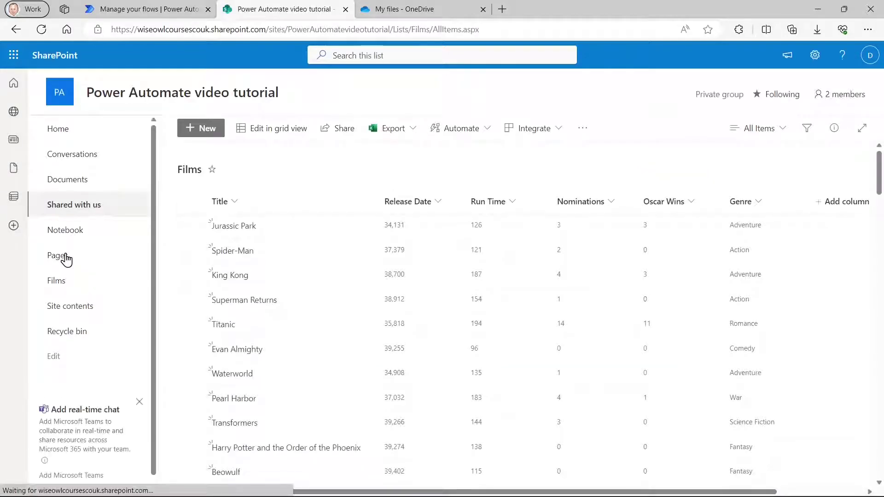
left_click(379, 8)
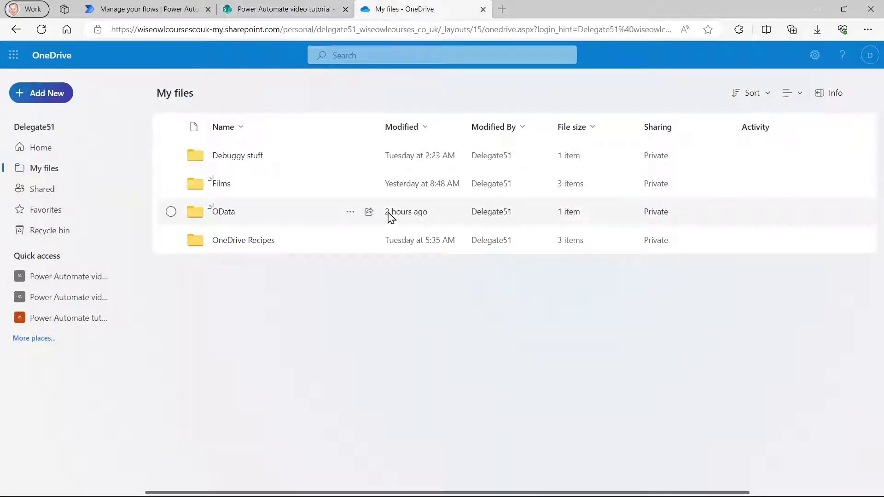
left_click(230, 216)
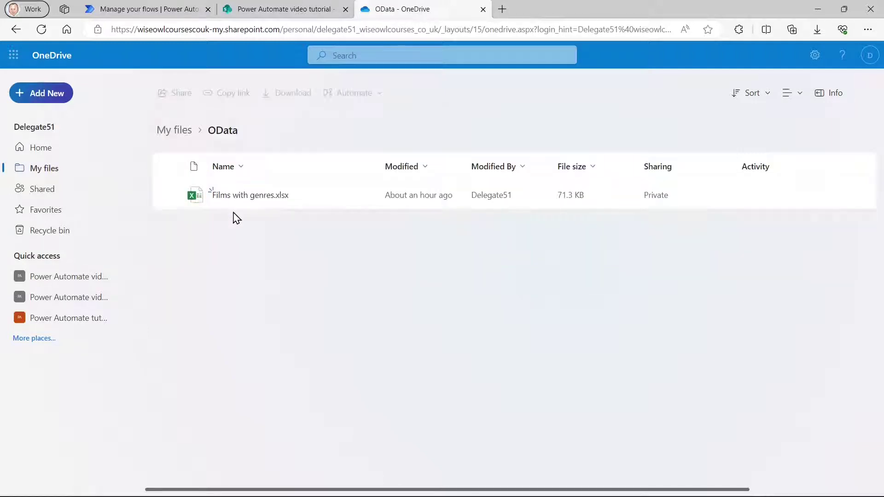
left_click(50, 94)
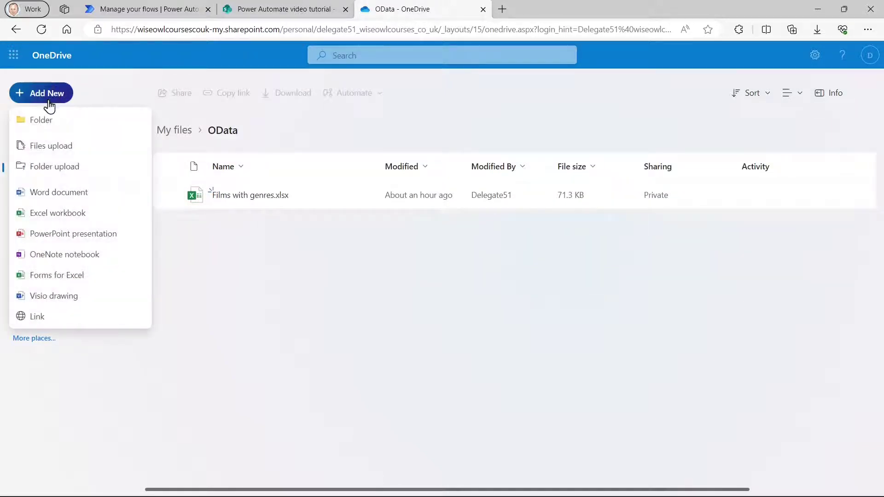
left_click(53, 146)
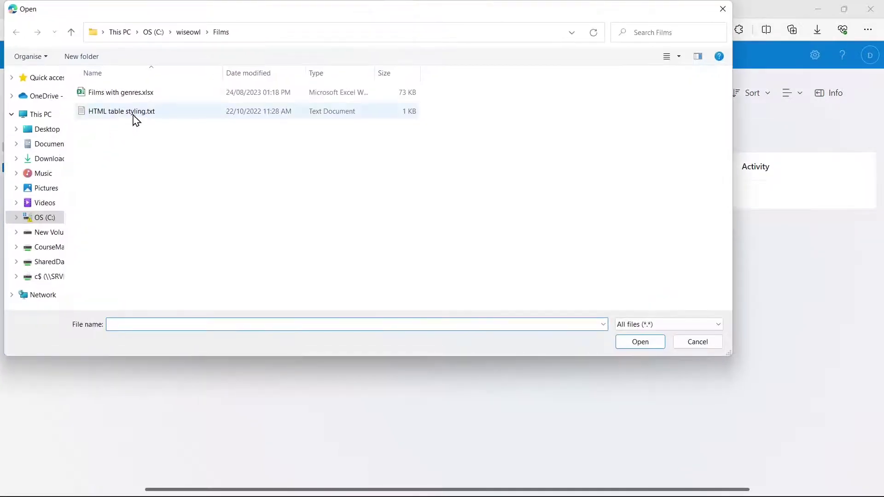
mouse_move(132, 94)
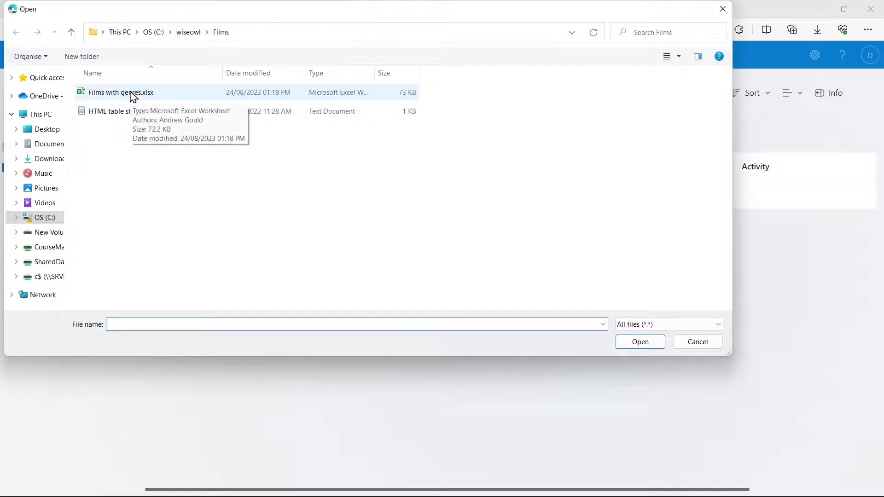
left_click(705, 343)
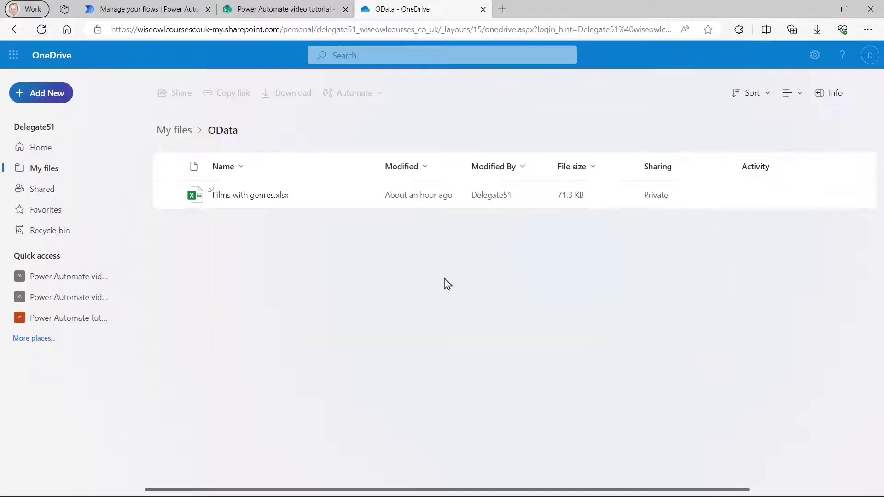
Open Films with genres.xlsx from the OneDrive OData folder and examine its Genres and Films worksheets.
left_click(261, 197)
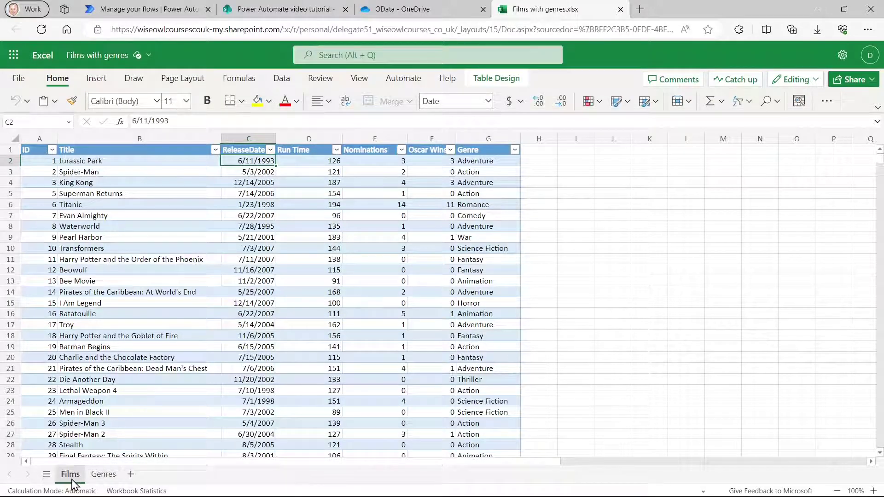
left_click(104, 474)
left_click(71, 474)
left_click(302, 336)
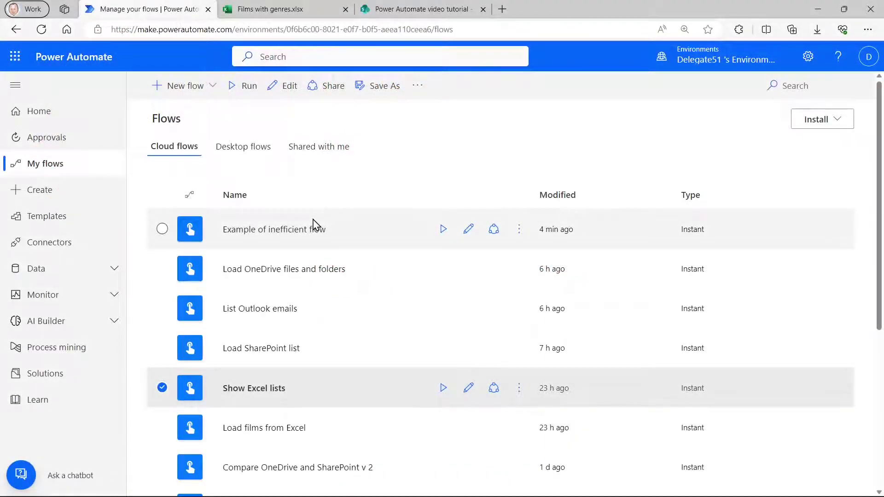
Create a manually triggered instant cloud flow in Power Automate named OData and Excel.
left_click(49, 190)
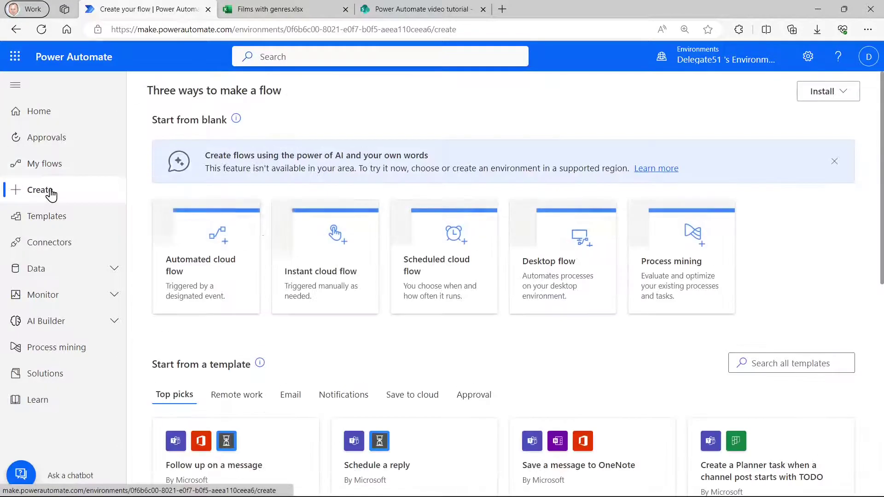
left_click(303, 252)
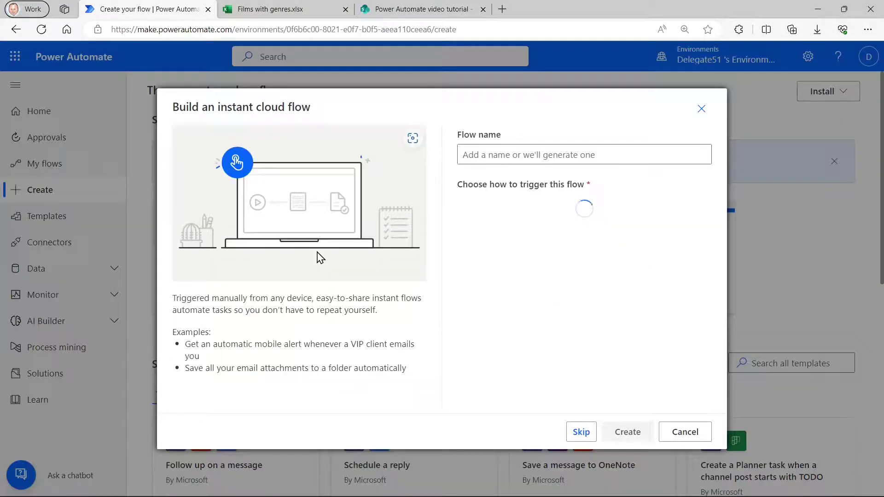
left_click(518, 158)
type("OData and Excel")
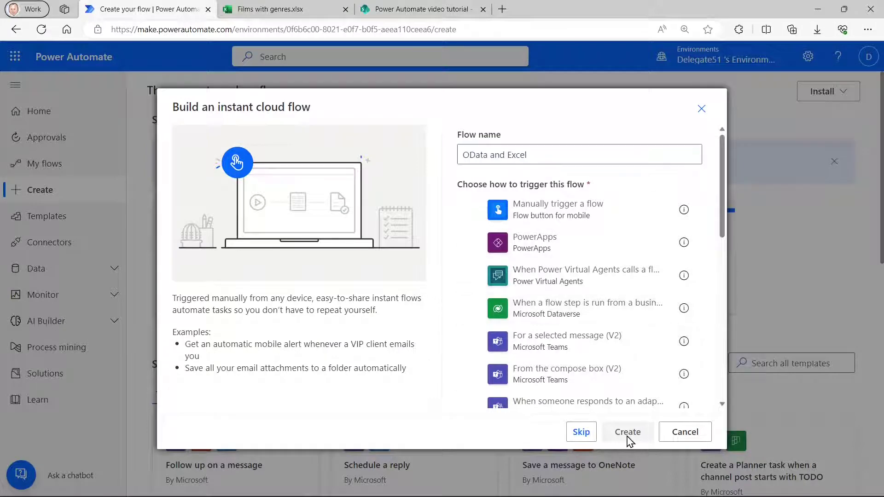
left_click(594, 211)
left_click(627, 433)
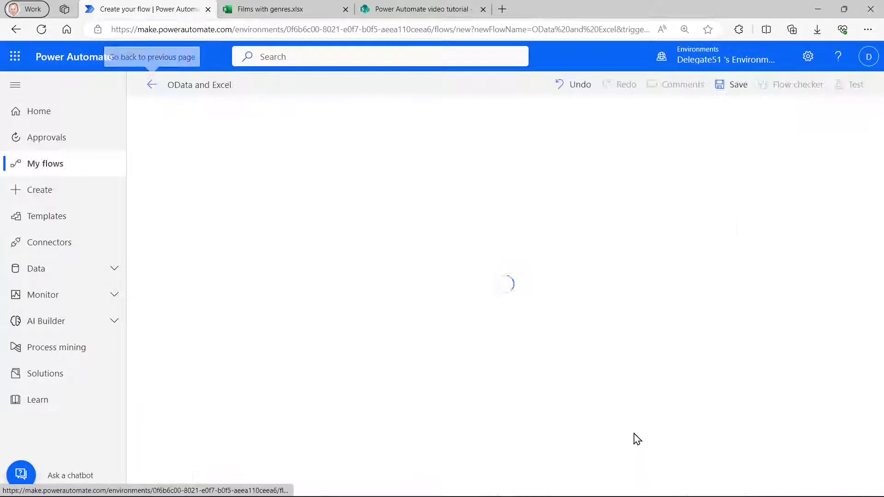
Add the Excel Online (Business) action List rows present in a table after the flow's manual trigger.
left_click(476, 180)
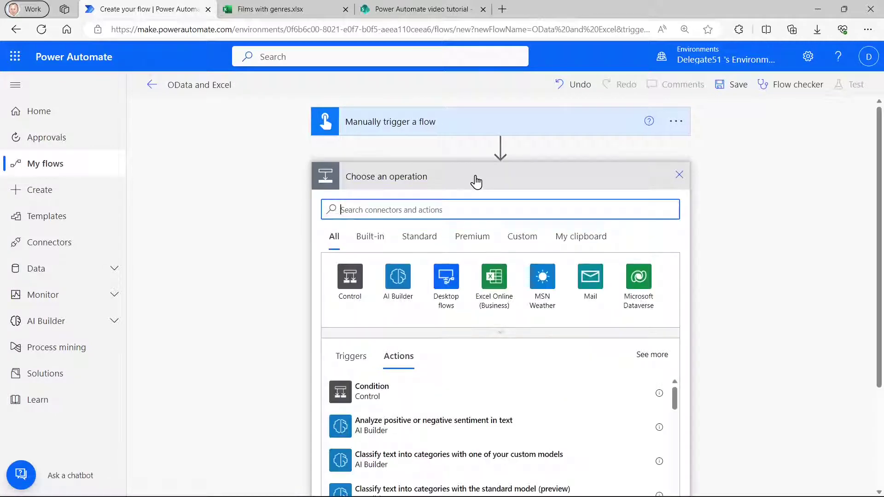
left_click(492, 278)
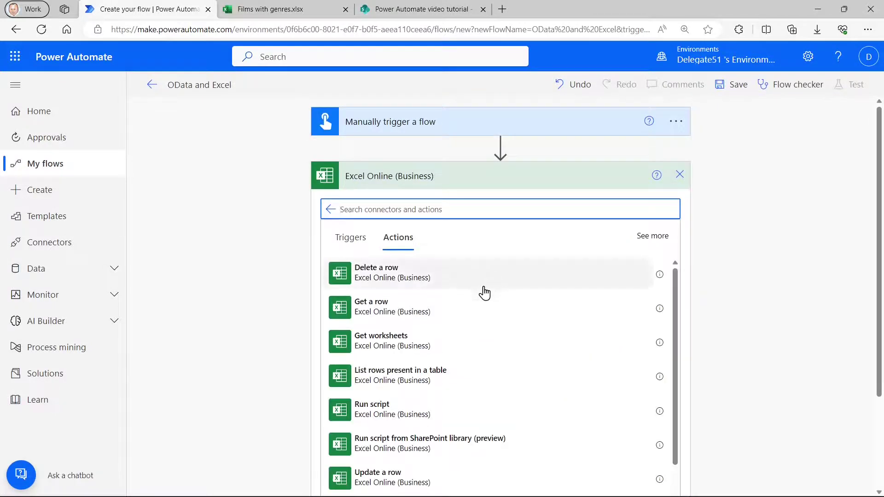
scroll(479, 292, "down", 2)
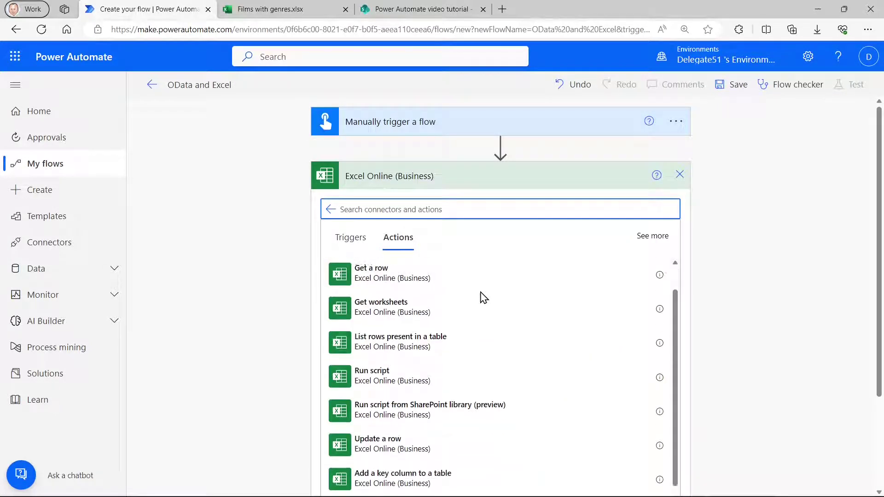
left_click(444, 338)
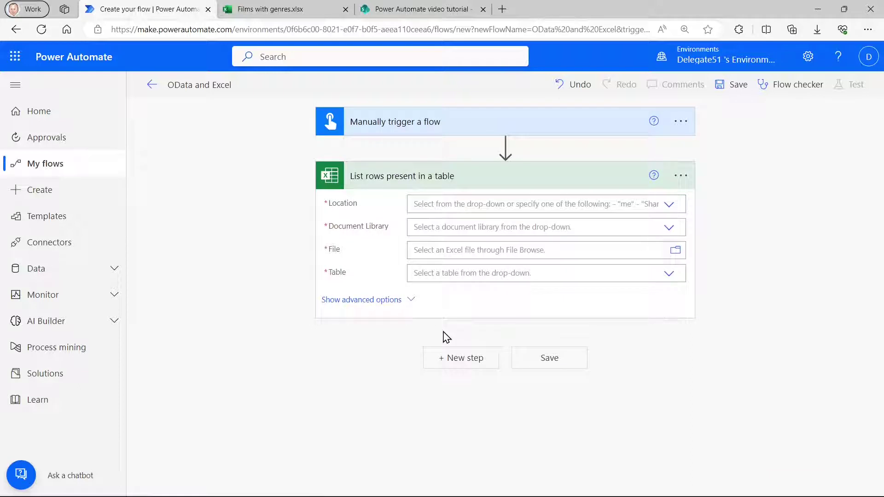
Point List rows present in a table to OneDrive for Business, the OneDrive library, /OData/Films with genres.xlsx and the Films table.
left_click(673, 209)
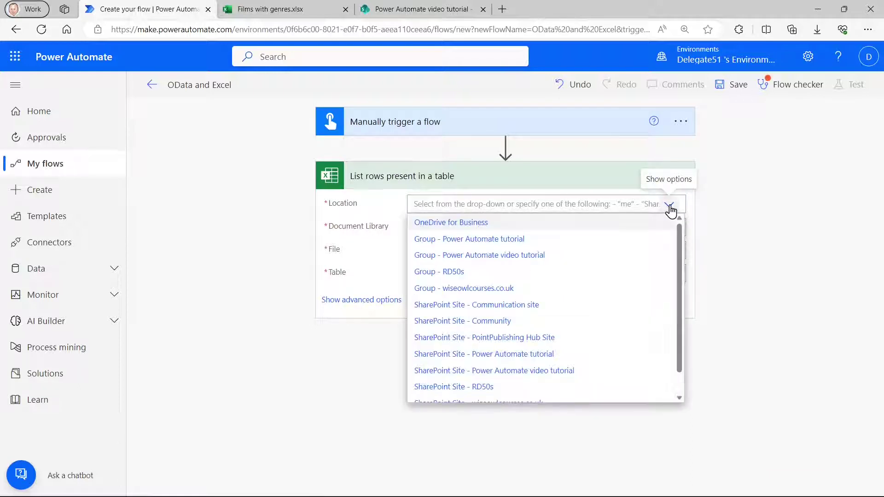
left_click(486, 220)
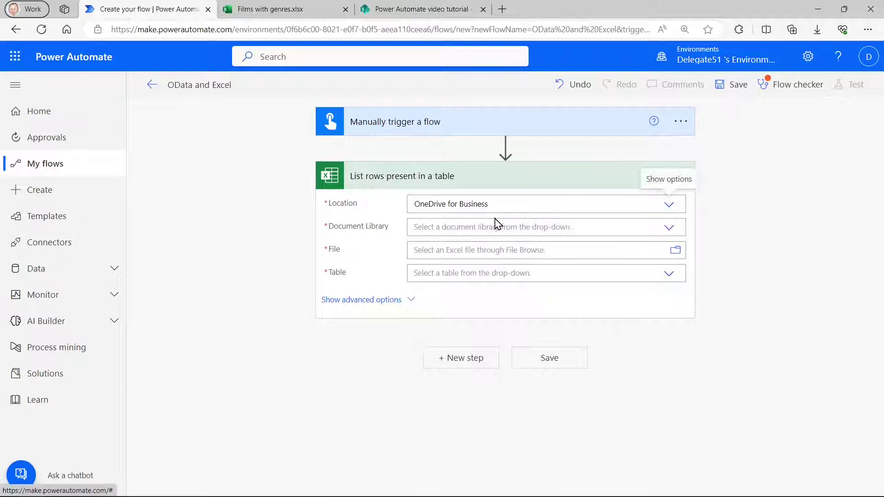
left_click(669, 227)
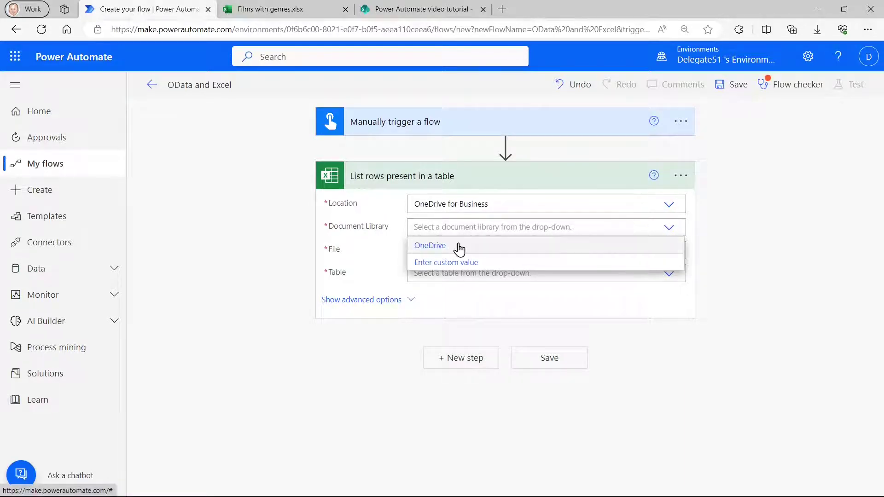
left_click(459, 248)
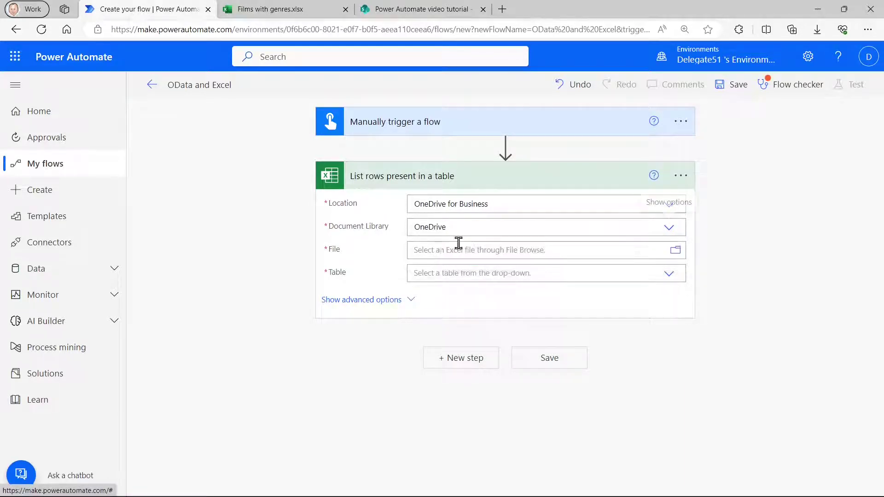
left_click(677, 258)
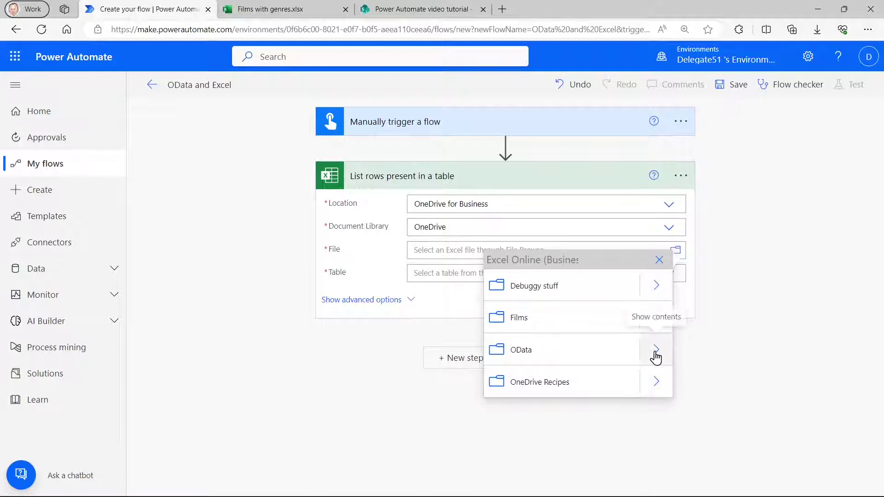
left_click(655, 350)
left_click(561, 288)
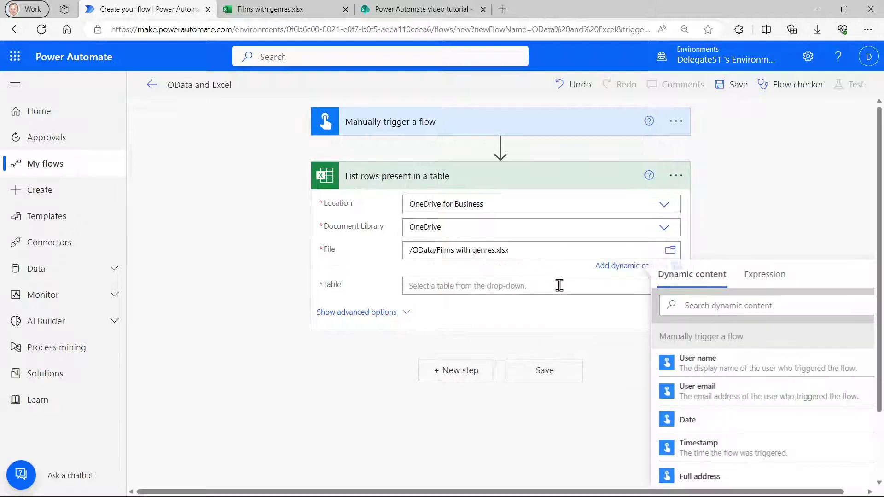
left_click(593, 290)
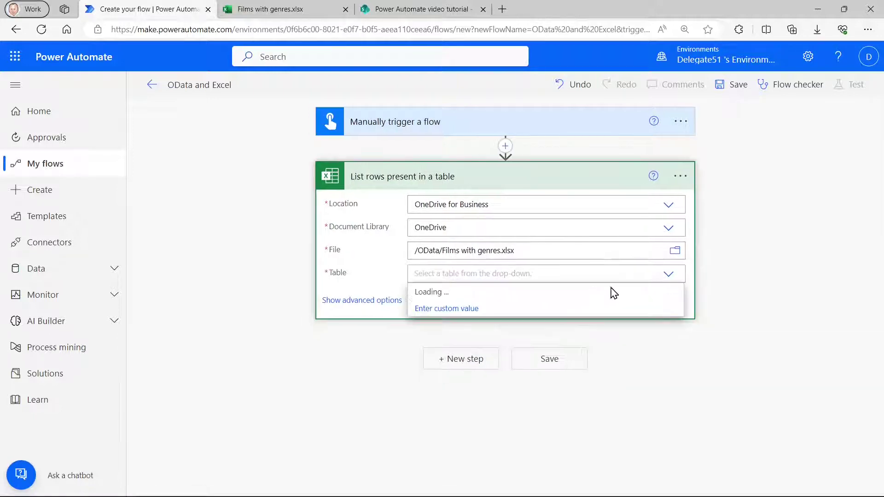
left_click(509, 298)
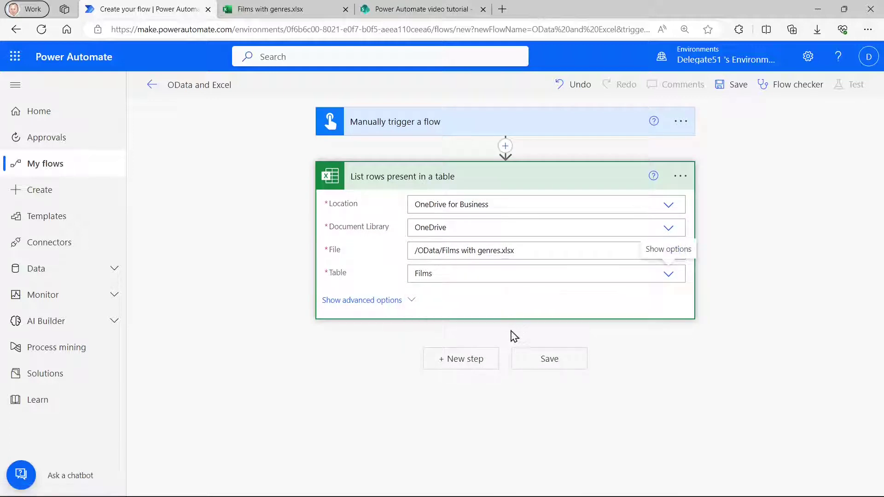
Add a Create HTML table data operation as the next action, using the value output of List rows present in a table as its source.
left_click(478, 368)
type("ht")
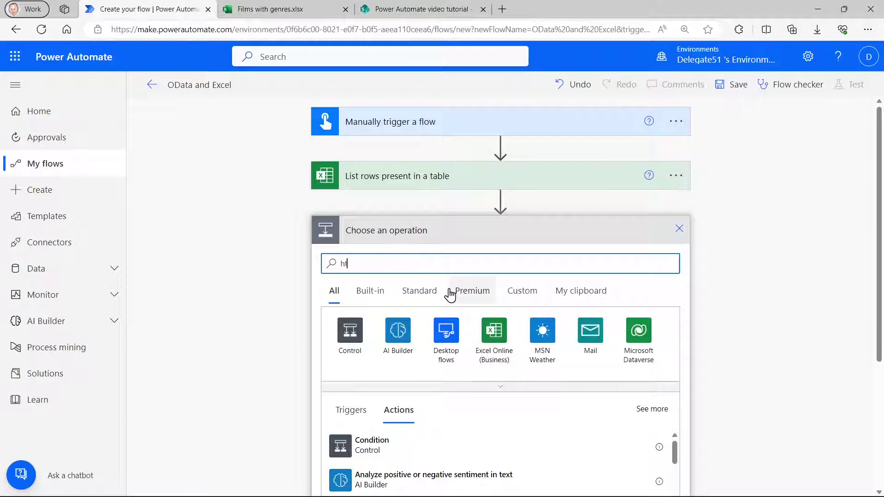
type("ml")
left_click(588, 334)
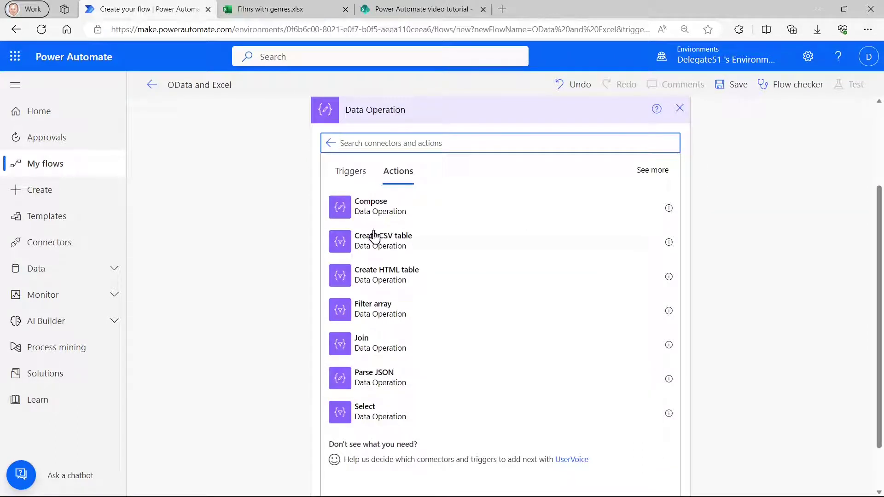
left_click(379, 286)
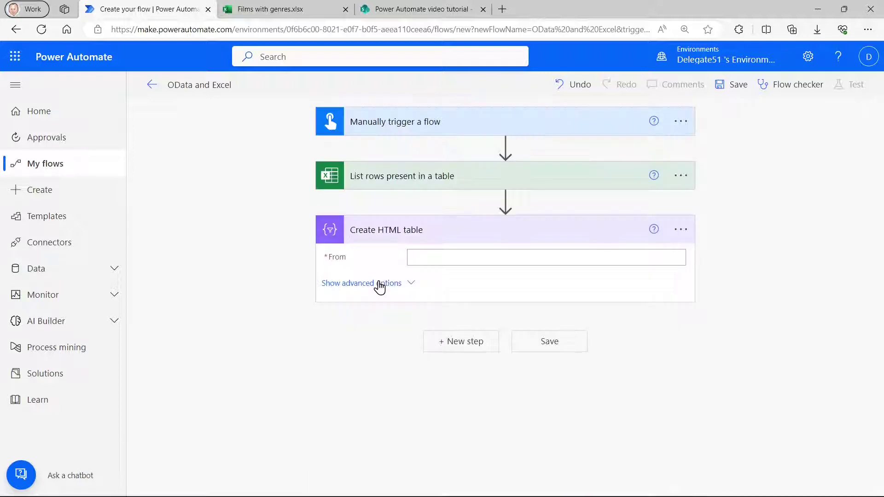
left_click(428, 256)
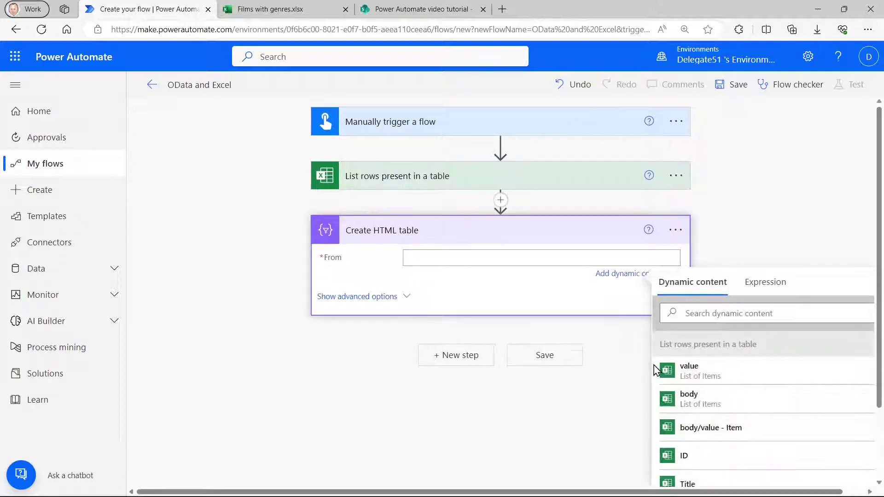
left_click(690, 373)
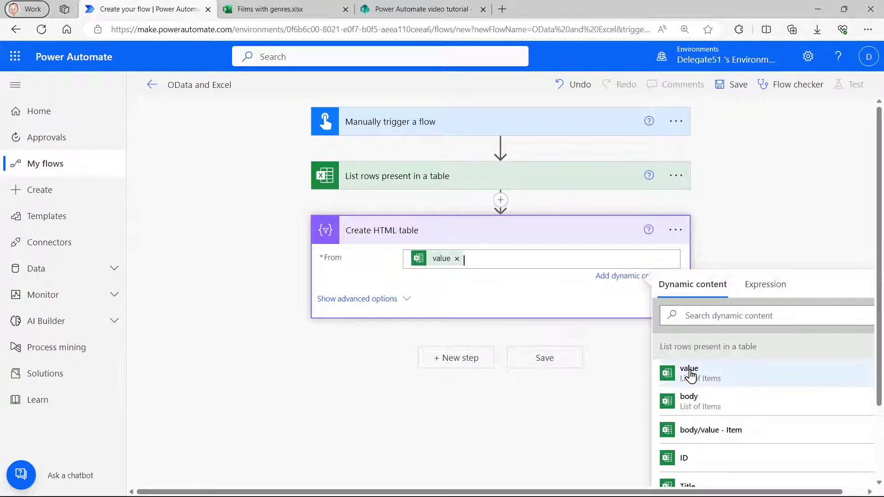
Switch the HTML table's columns from automatic to Custom.
left_click(405, 300)
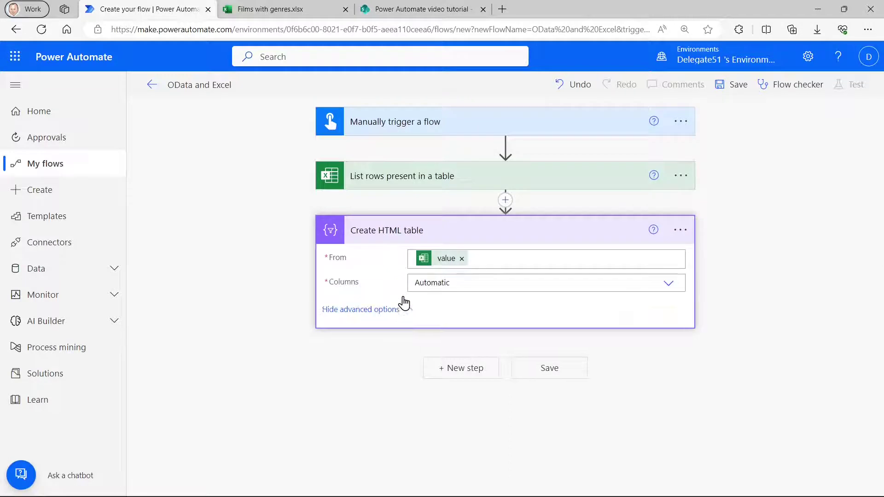
left_click(666, 283)
left_click(431, 318)
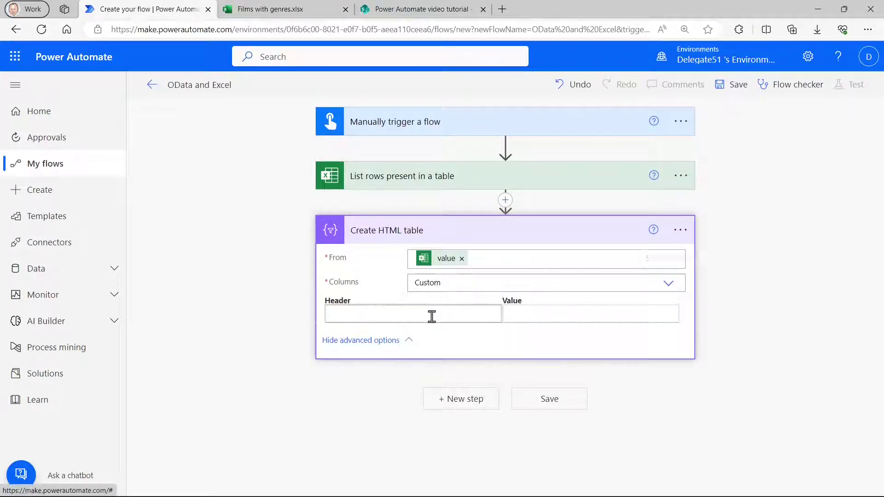
Fill the HTML table's three column values with the Title, Nominations and Genre fields from the Excel rows.
left_click(530, 316)
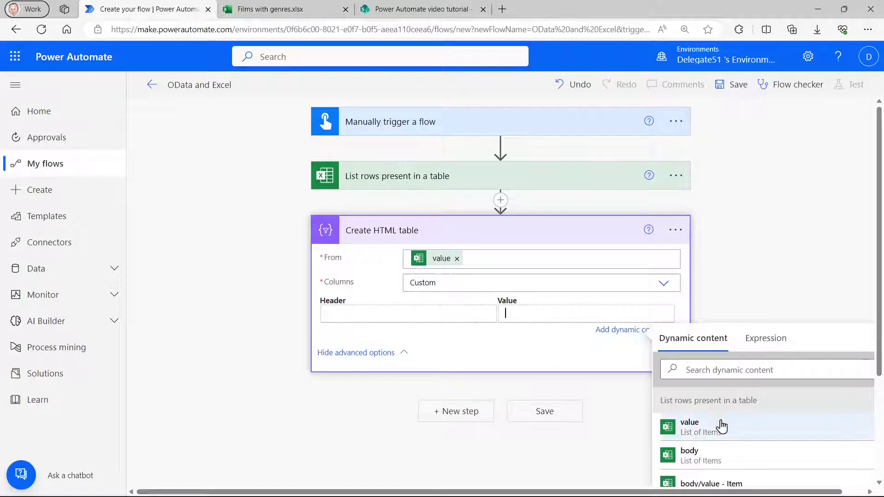
scroll(723, 426, "down", 2)
scroll(722, 441, "down", 2)
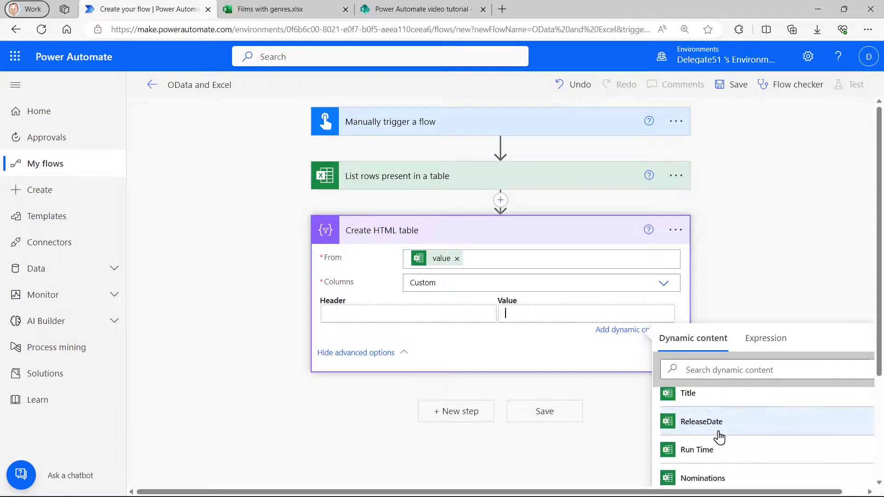
left_click(717, 394)
left_click(434, 313)
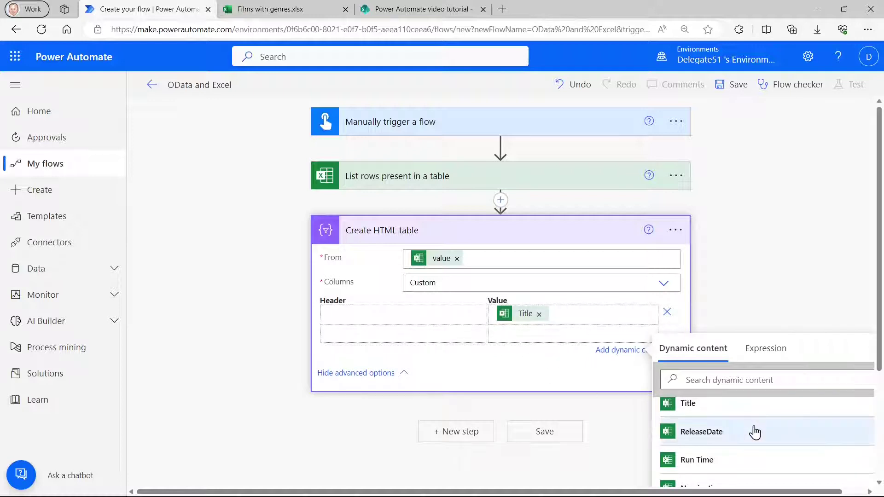
scroll(752, 430, "down", 2)
left_click(736, 420)
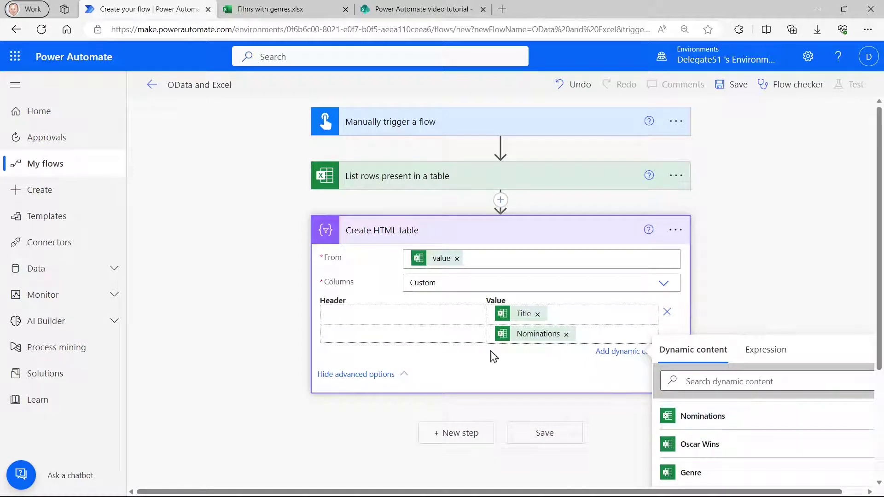
left_click(444, 332)
left_click(518, 349)
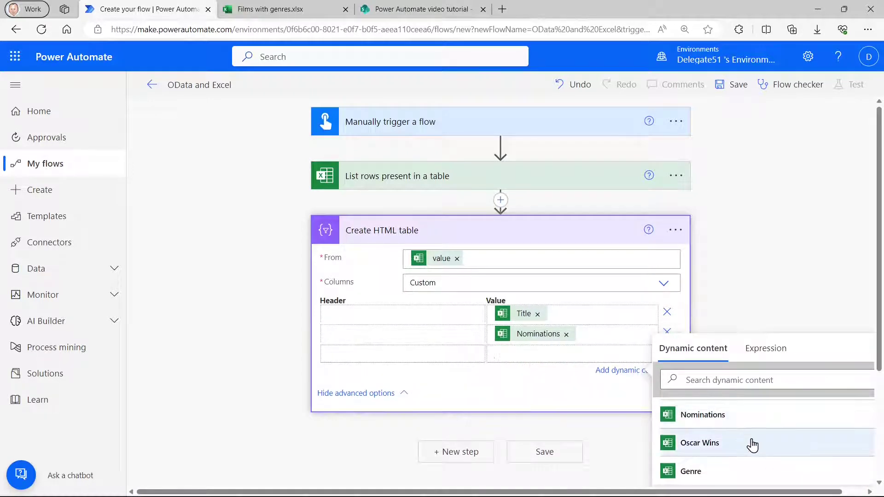
scroll(752, 445, "down", 1)
left_click(716, 437)
Enter the HTML table column headers FilmName, Nominations and Genre beside their matching values.
left_click(416, 316)
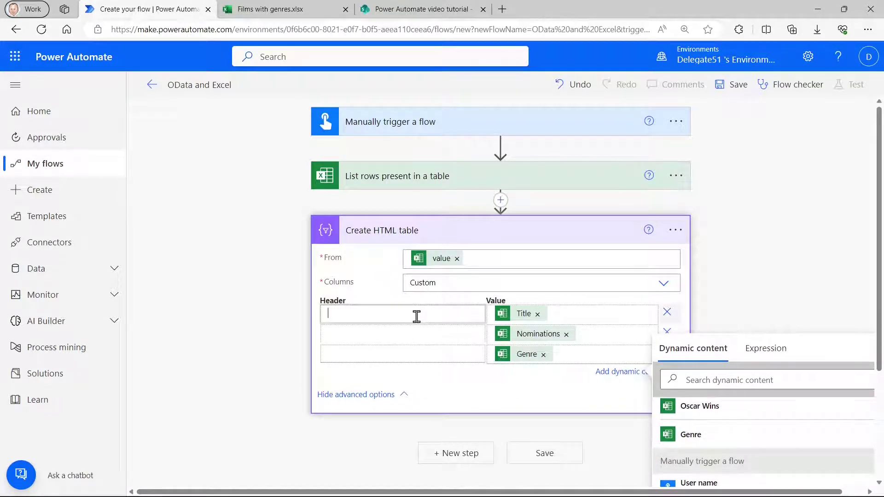
type("FilmName")
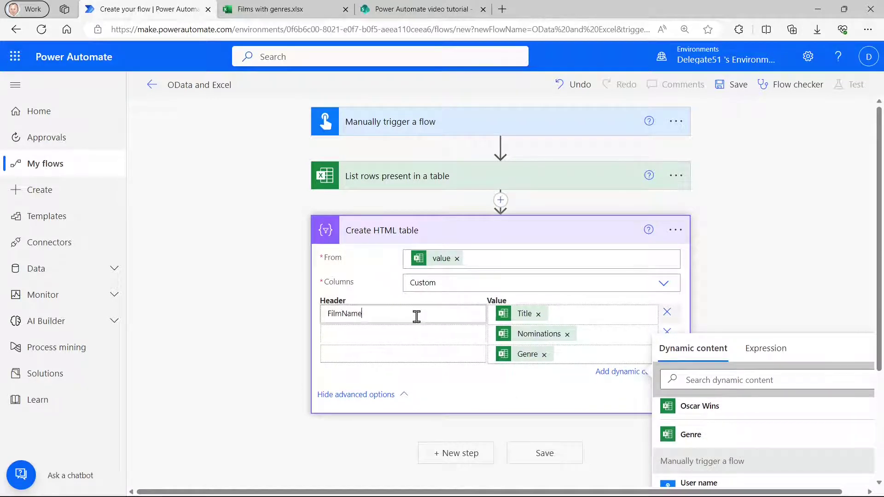
key("Tab")
key("Tab")
key("Tab")
type("Nominations")
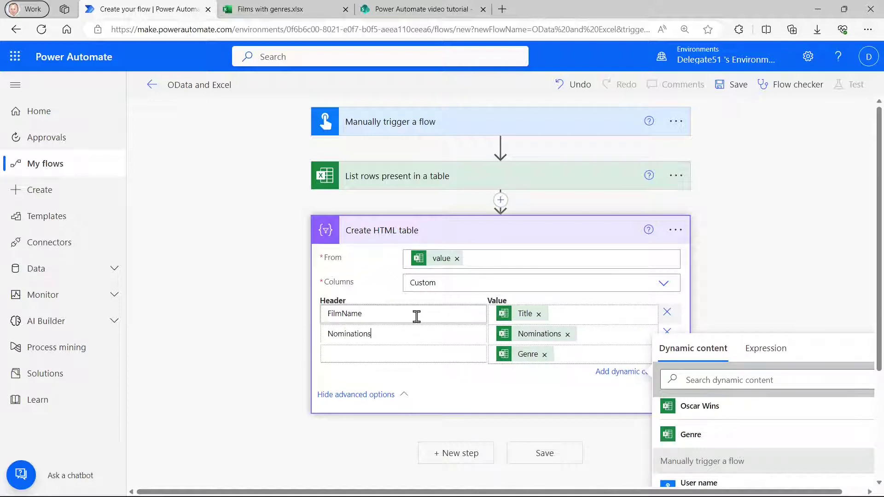
key("Tab")
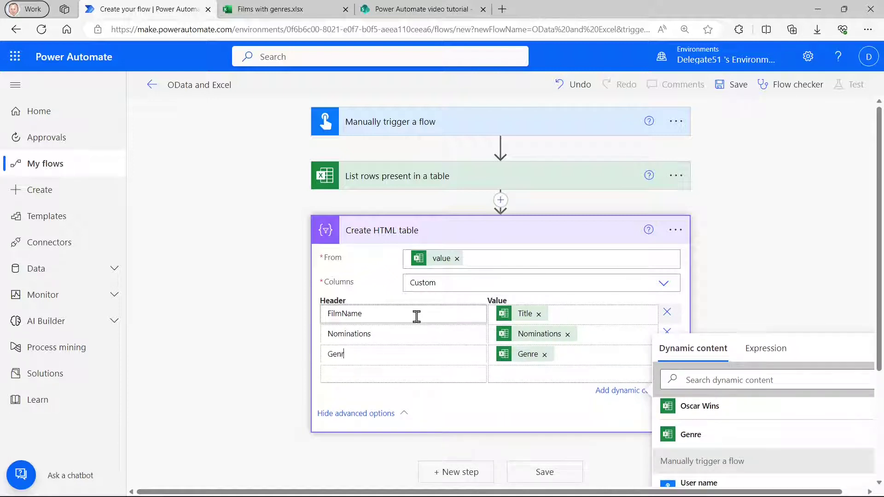
double_click(227, 298)
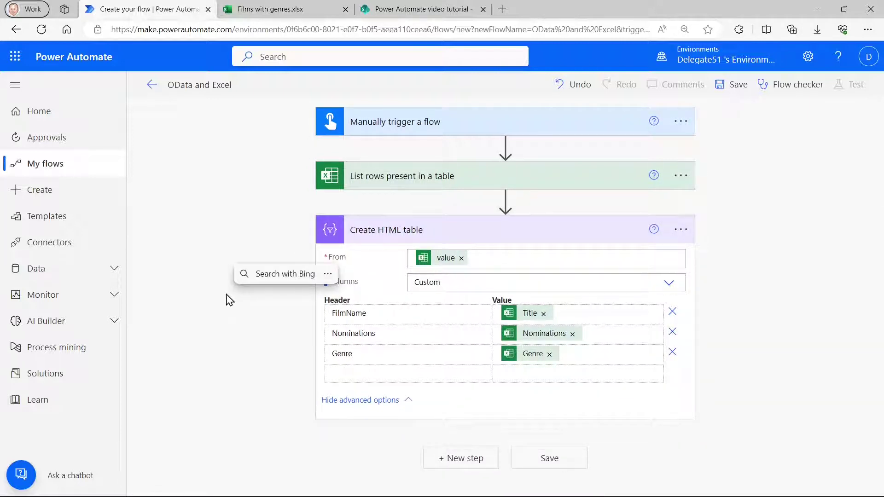
Set the Order By query of List rows present in a table to Genre desc, checking the column names in the Films workbook.
left_click(412, 184)
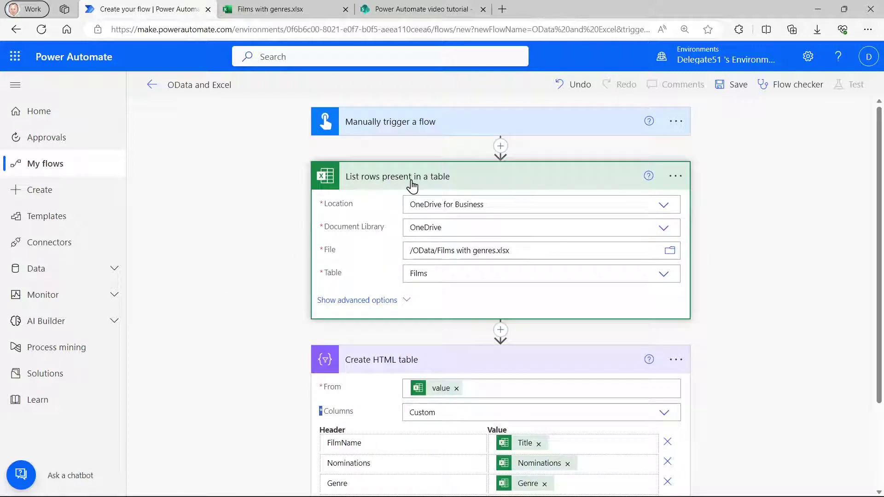
left_click(375, 300)
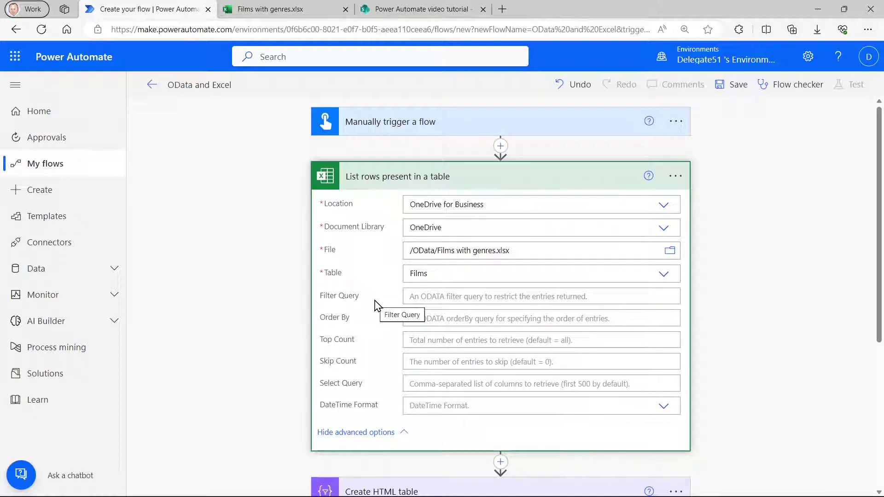
left_click(537, 321)
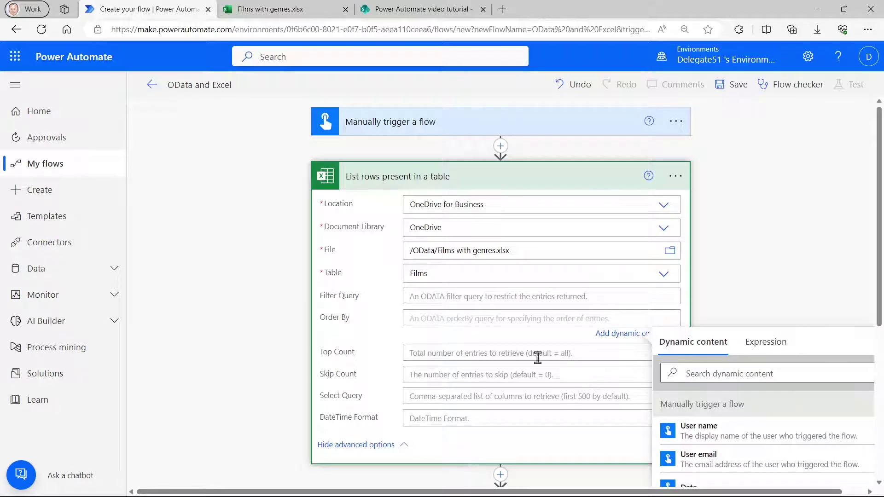
left_click(298, 11)
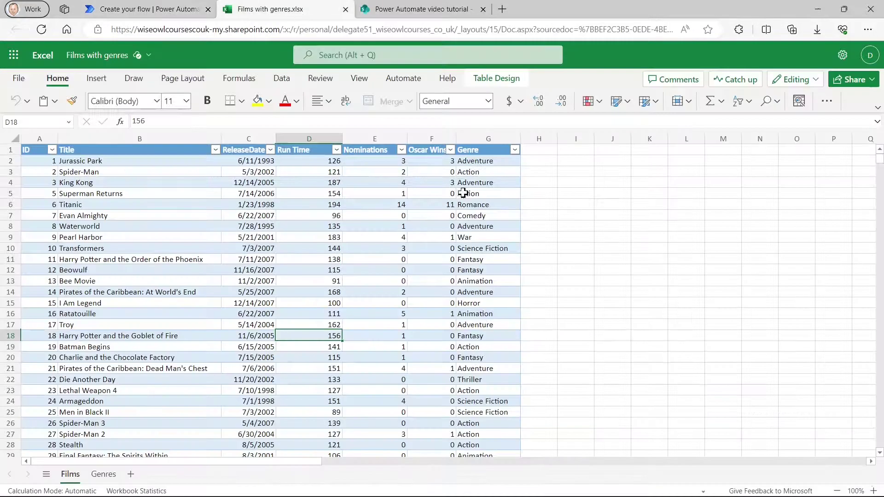
left_click(152, 9)
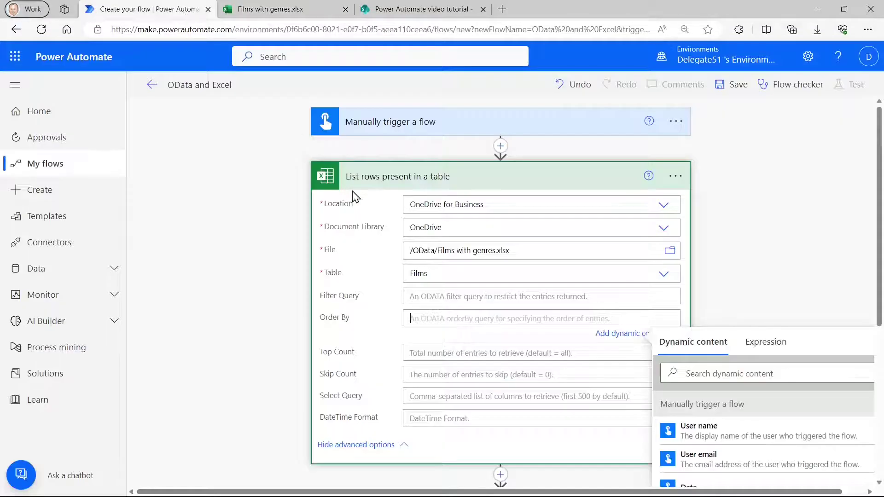
type("Genre desc")
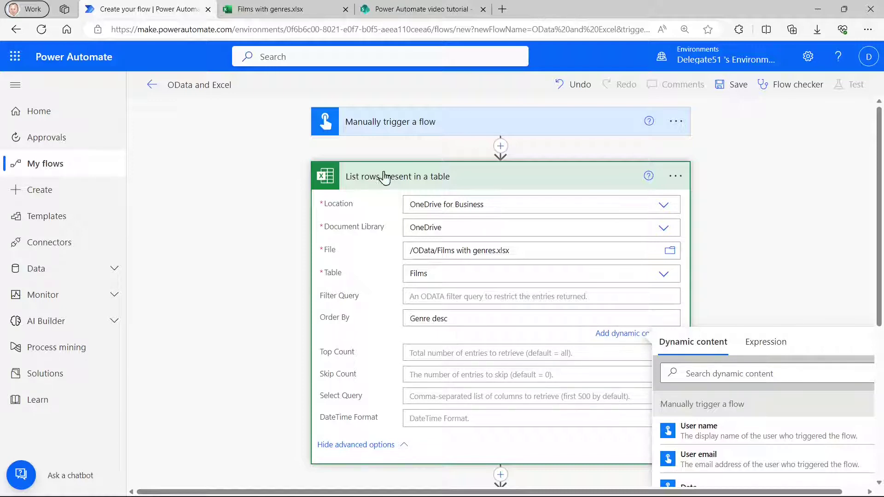
scroll(746, 202, "down", 3)
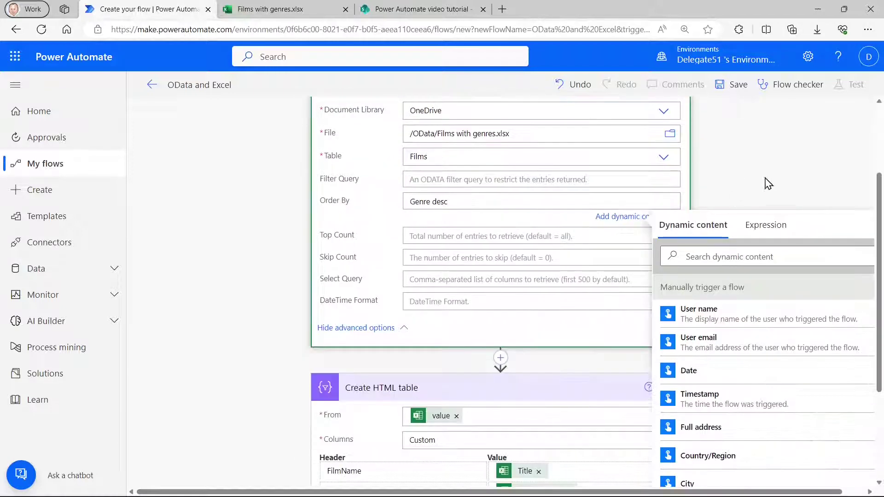
left_click(718, 147)
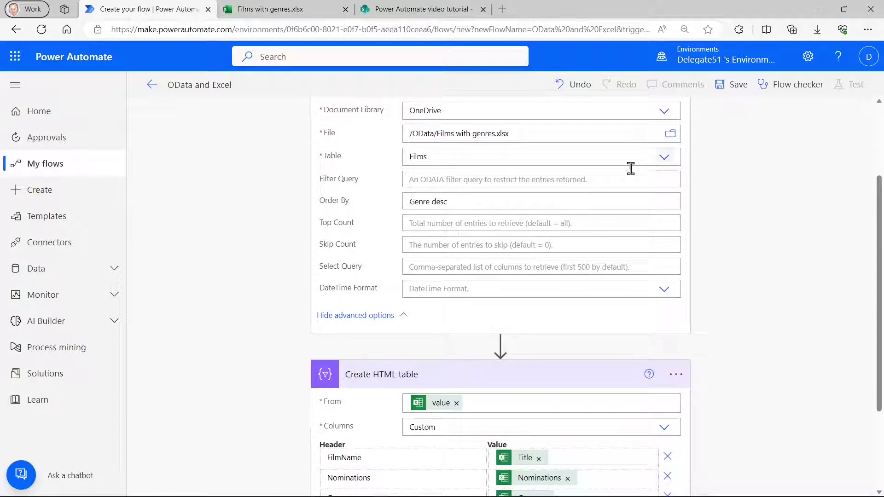
Save the flow, run a manual test of it and open the Create HTML table result.
scroll(746, 321, "down", 2)
key("ctrl+s")
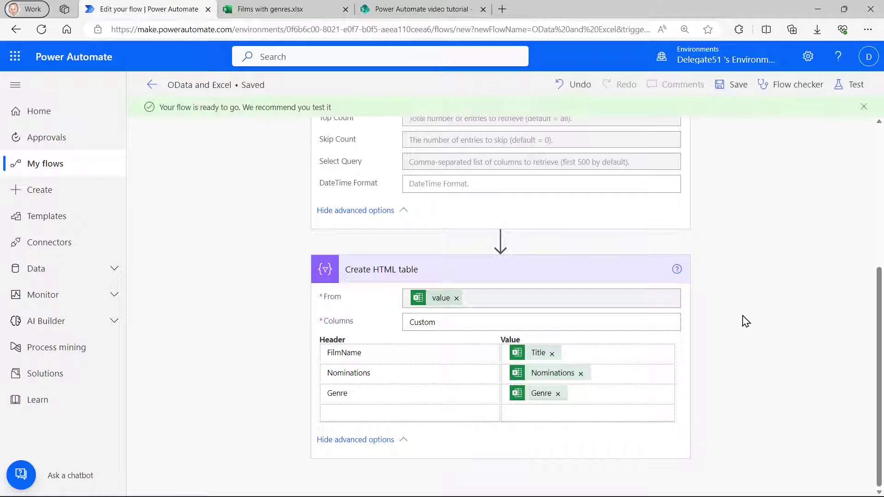
left_click(856, 87)
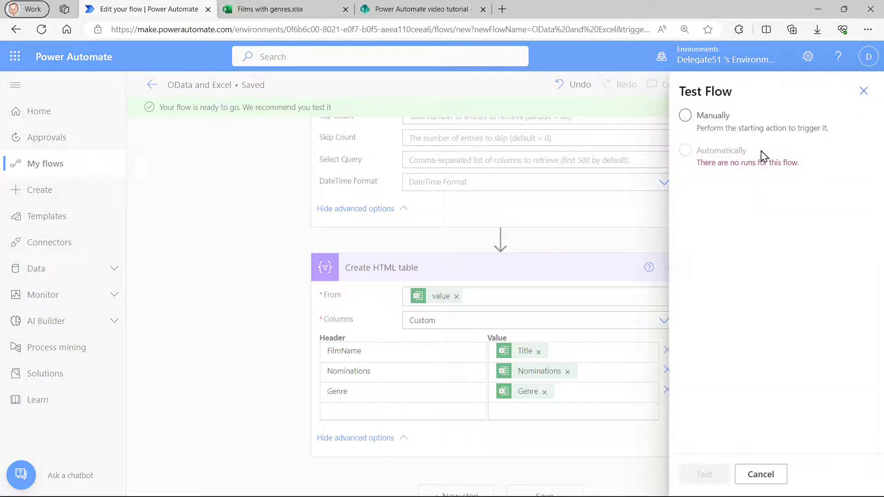
left_click(719, 116)
left_click(704, 482)
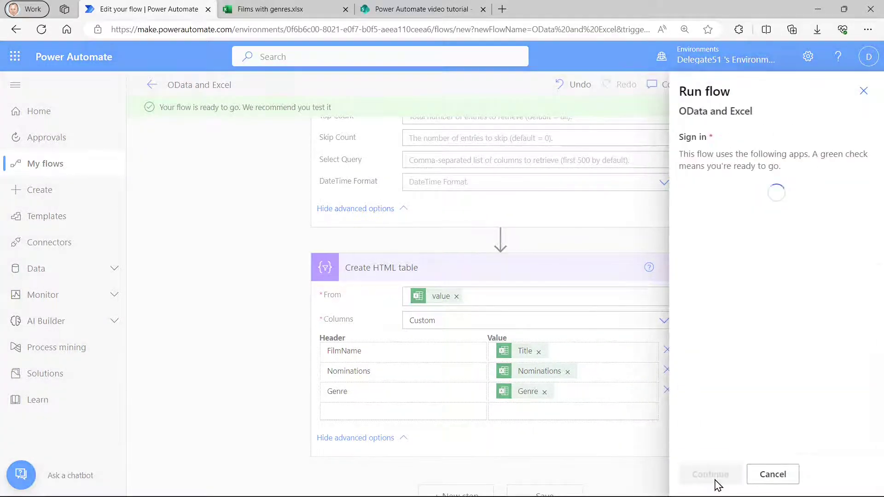
left_click(715, 478)
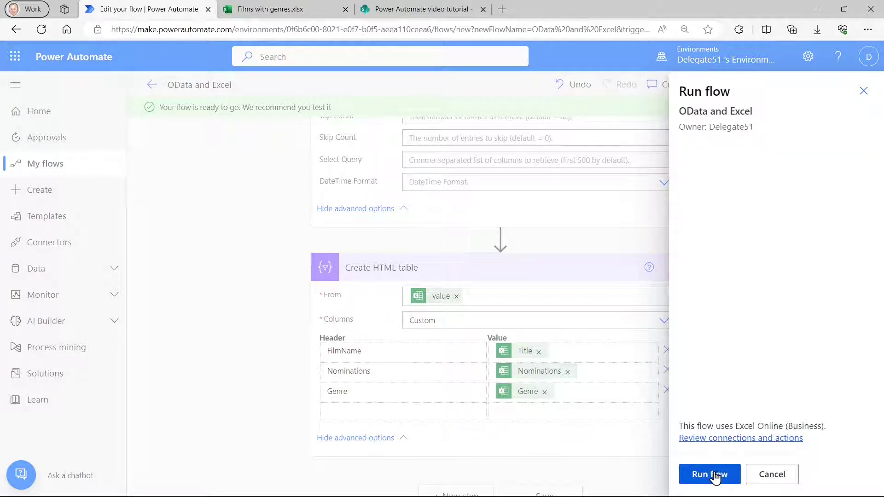
left_click(712, 475)
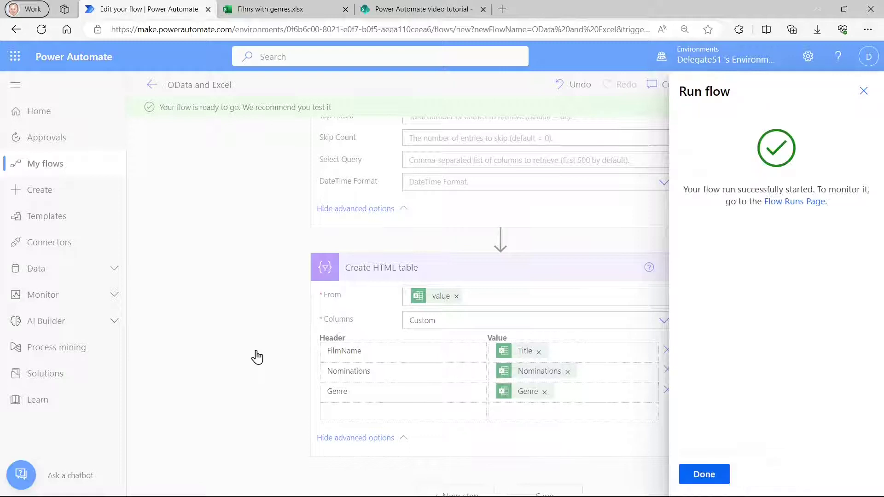
left_click(730, 476)
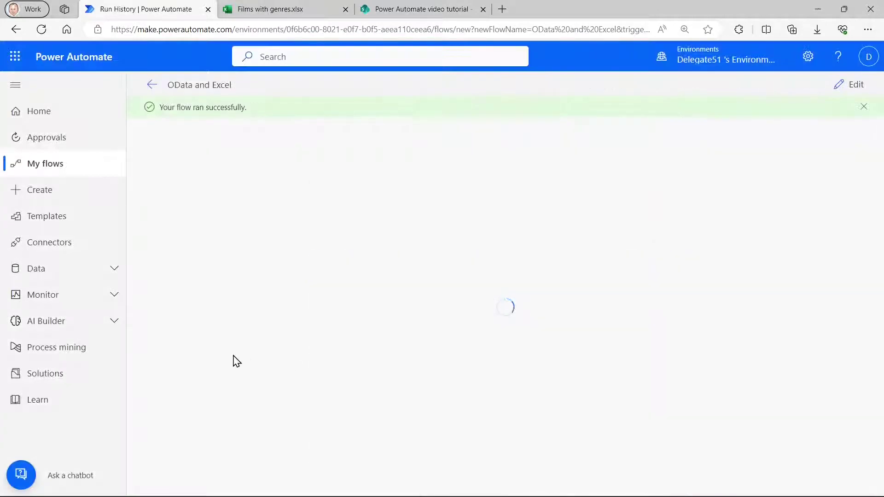
left_click(410, 272)
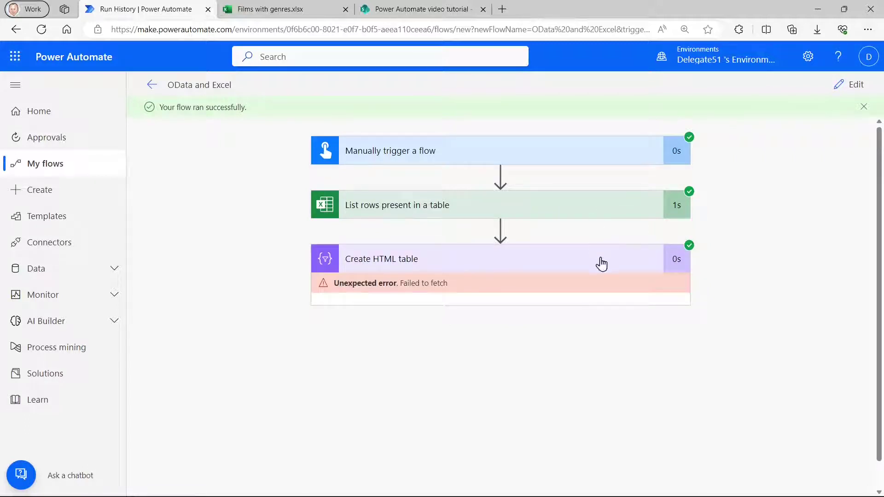
Close the Films with genres workbook and return to the flow run.
left_click(310, 15)
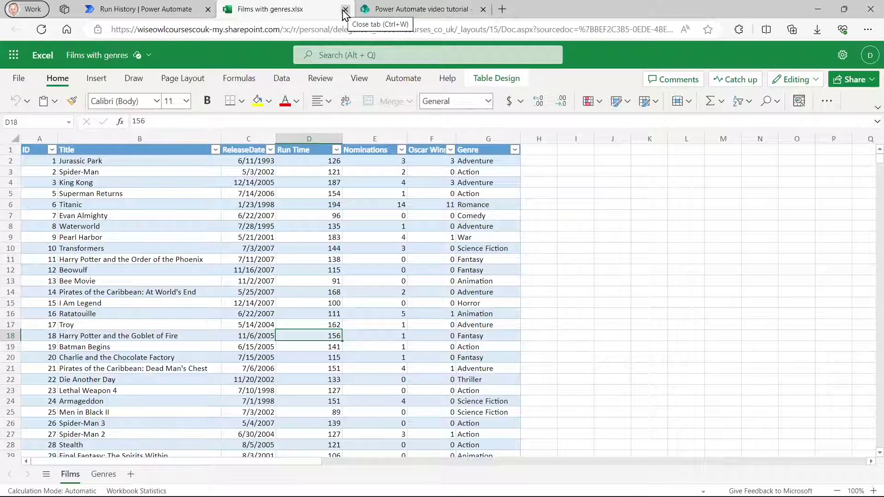
left_click(345, 10)
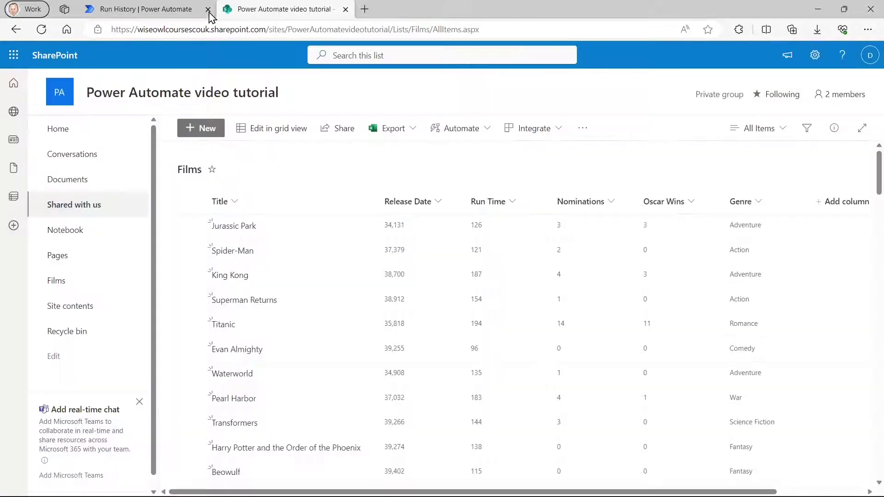
left_click(167, 12)
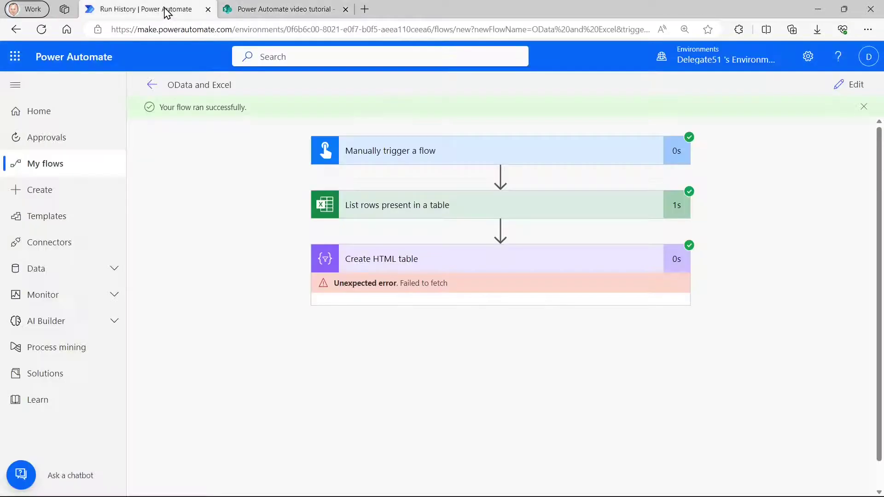
Reopen the flow for editing and run another manual test.
left_click(845, 88)
left_click(852, 85)
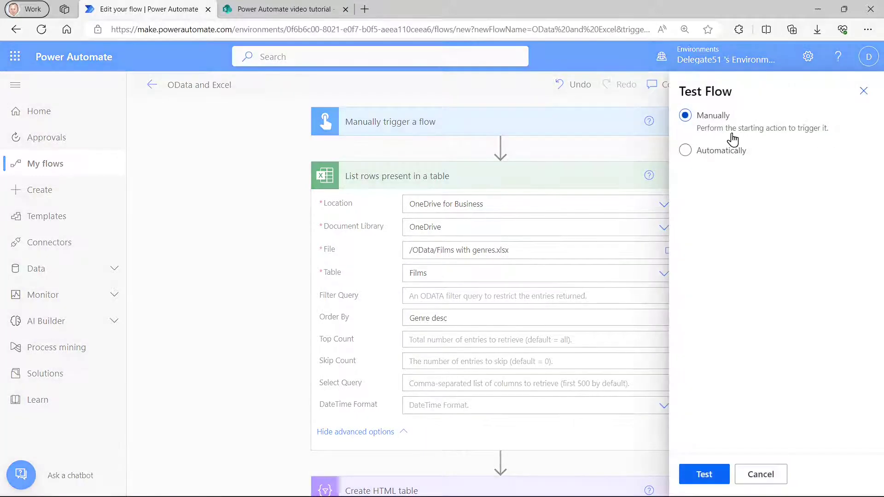
left_click(709, 478)
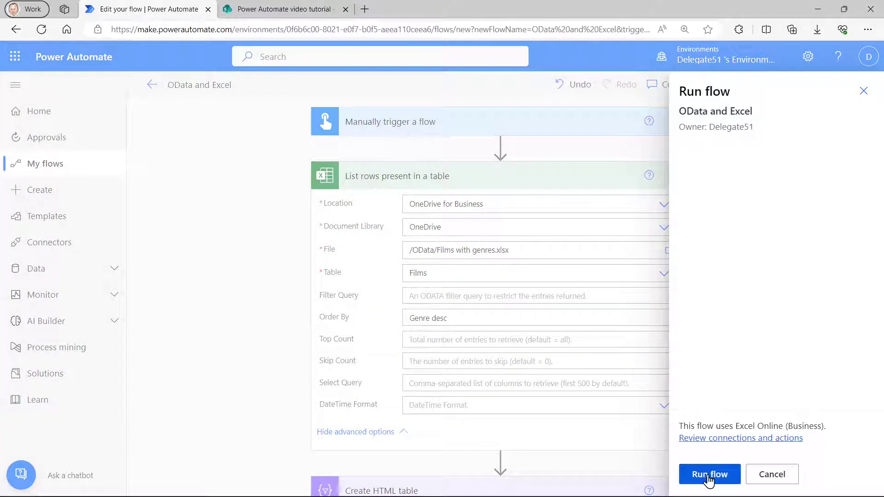
left_click(710, 474)
left_click(708, 477)
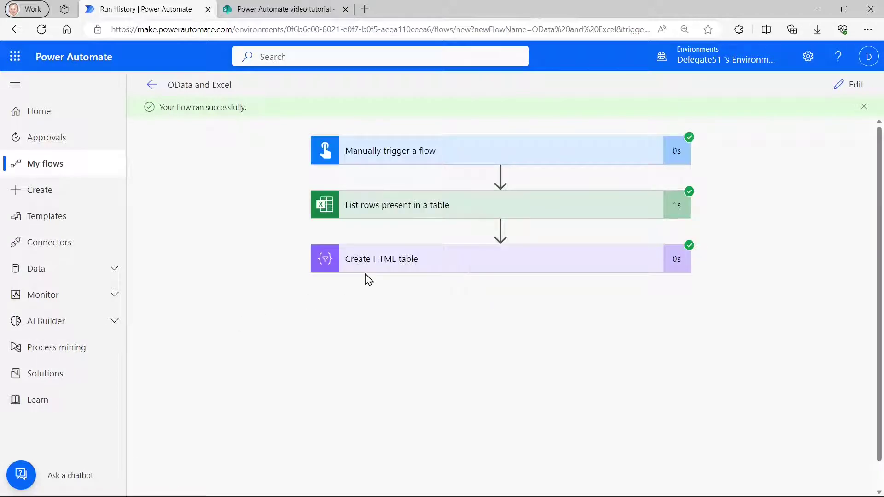
Examine the Create HTML table output of the run to check the order of the genres.
left_click(365, 267)
scroll(280, 300, "down", 5)
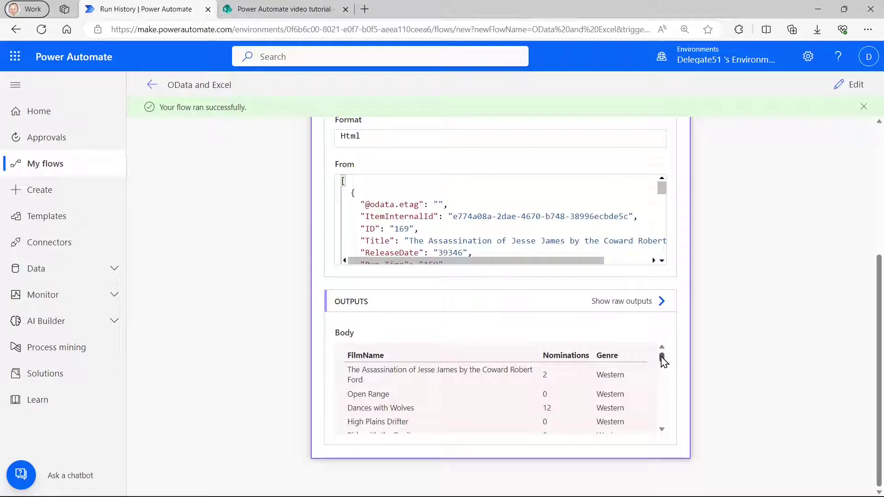
left_click_drag(662, 358, 663, 381)
scroll(786, 263, "up", 5)
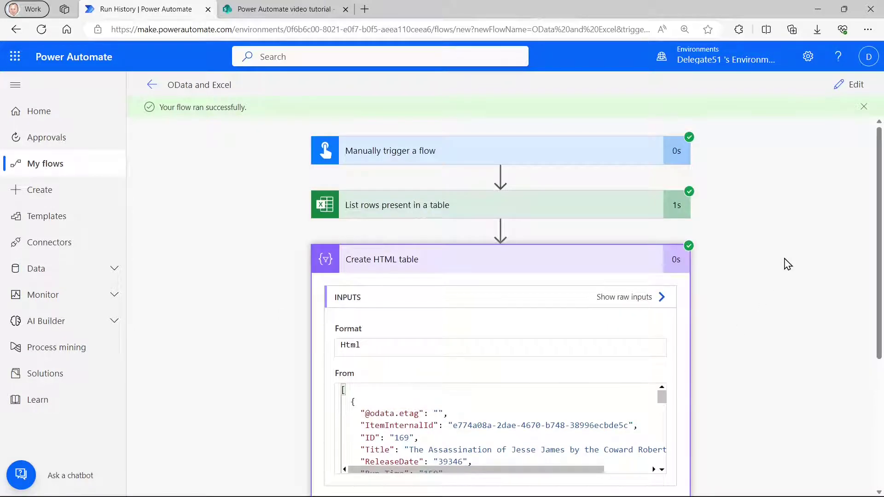
Edit the flow and set the Order By query of List rows present in a table to Genre asc, Title asc.
left_click(854, 84)
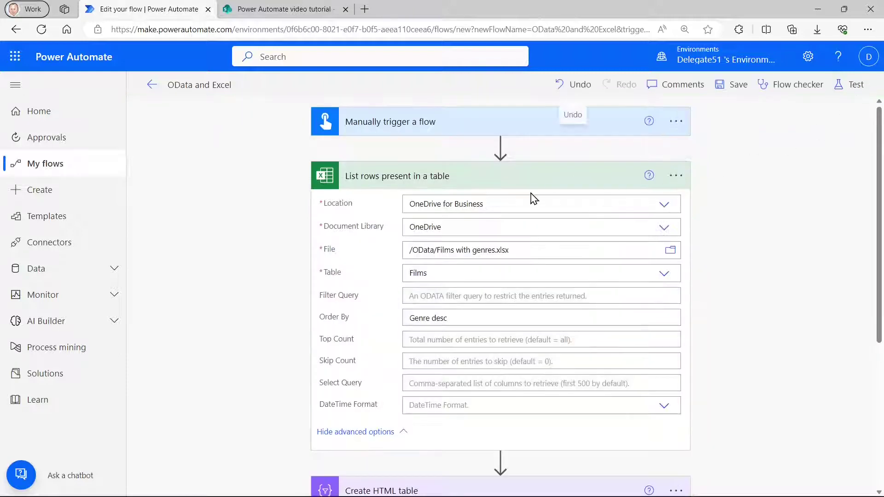
double_click(440, 319)
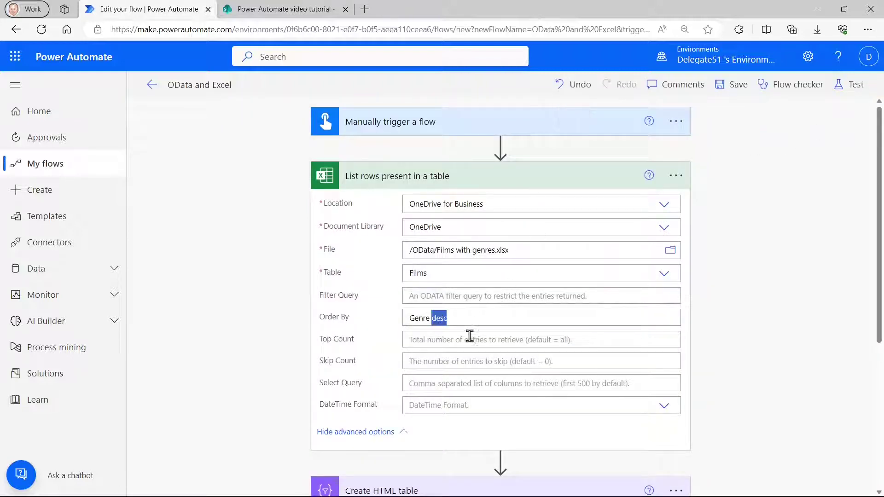
type("asc, Title asc")
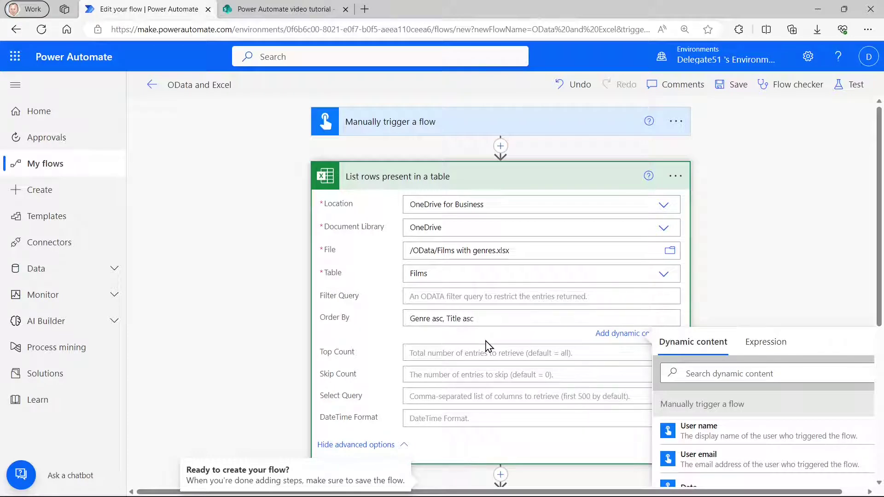
left_click(782, 276)
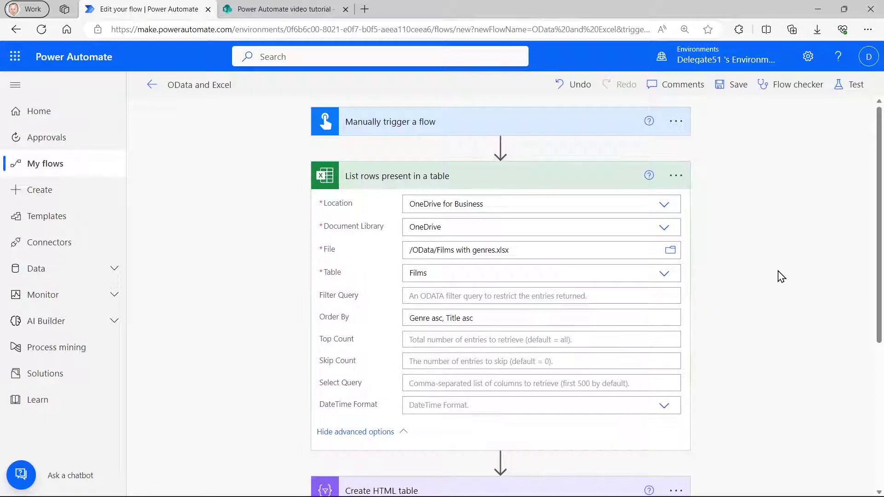
Save and manually test the flow with the two-column sort, and read the run's error details.
scroll(781, 276, "down", 1)
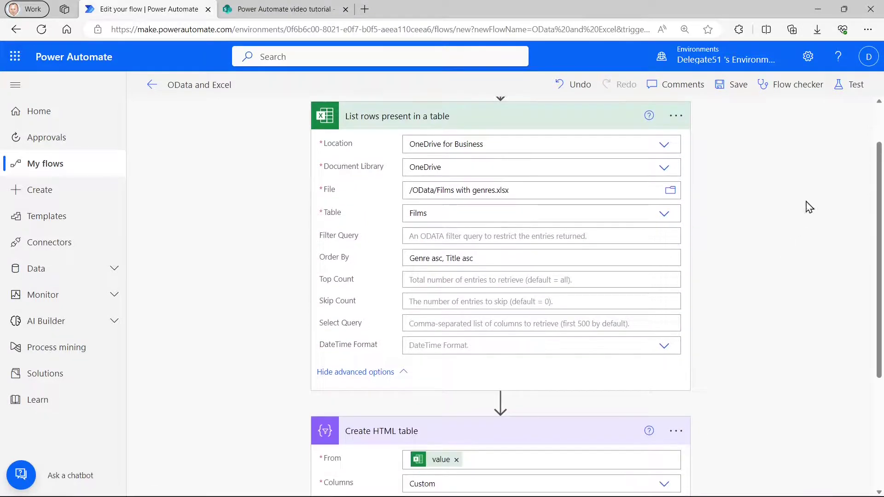
left_click(856, 85)
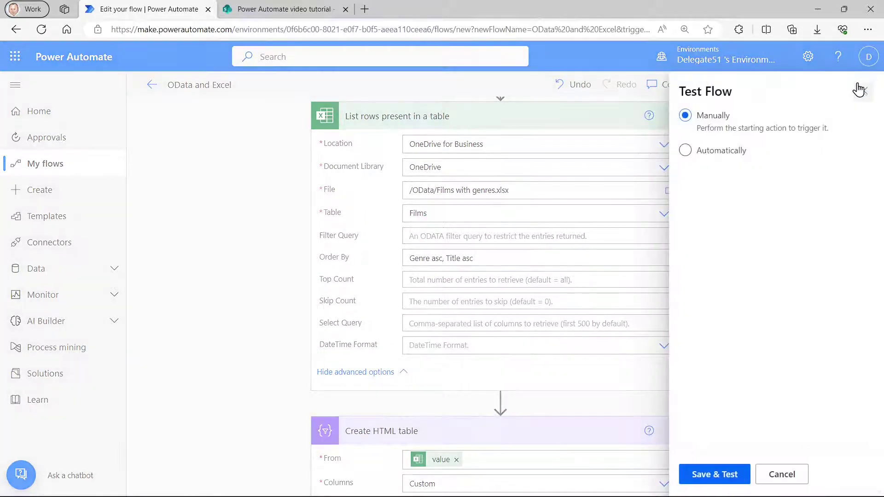
left_click(713, 475)
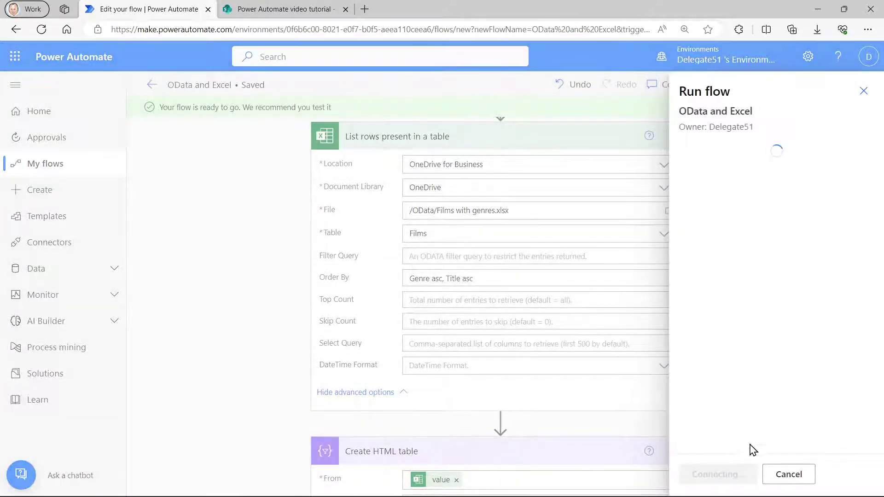
left_click(725, 479)
left_click(723, 477)
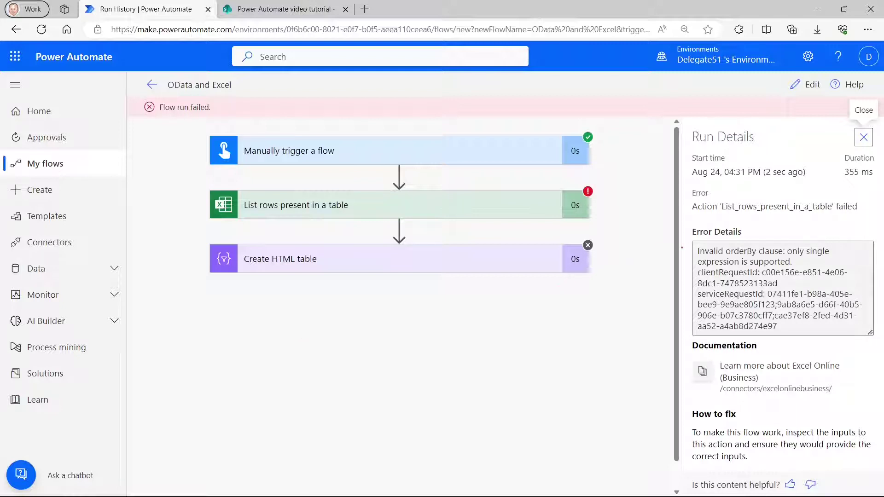
left_click_drag(690, 244, 842, 272)
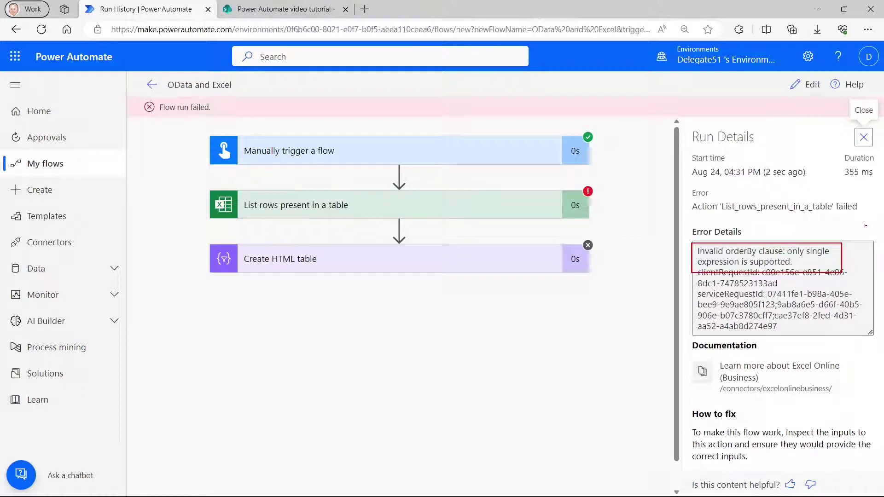
left_click(864, 137)
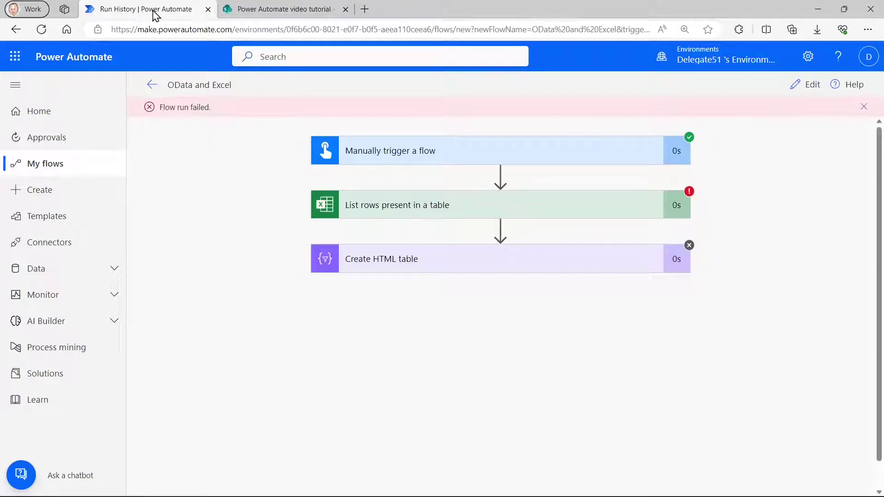
Return to editing the flow and check the Excel column names offered as values for the HTML table.
left_click(806, 86)
scroll(499, 290, "down", 5)
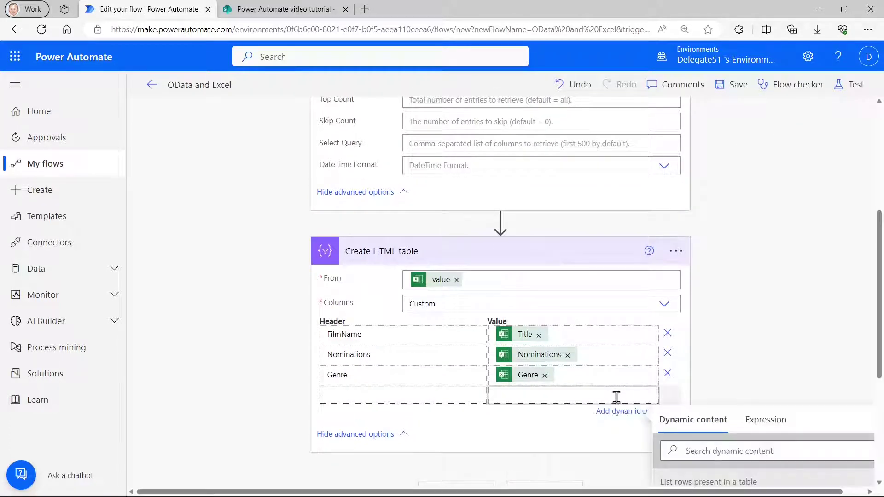
scroll(794, 370, "down", 4)
scroll(792, 370, "down", 3)
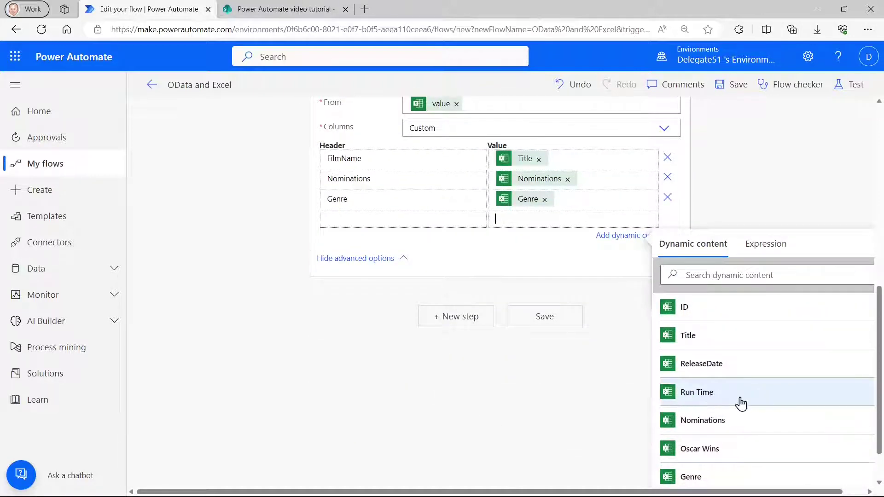
scroll(405, 346, "up", 5)
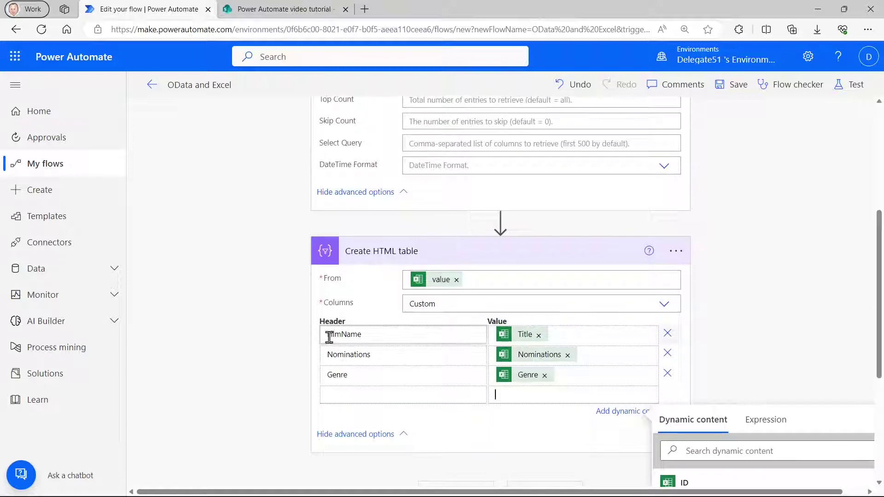
Replace the Order By query of List rows present in a table with 'Run Time' asc.
triple_click(479, 254)
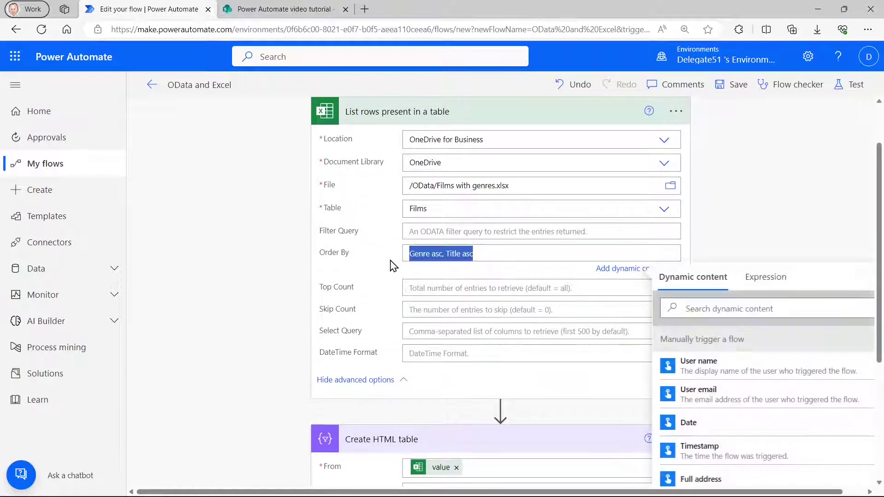
key("Delete")
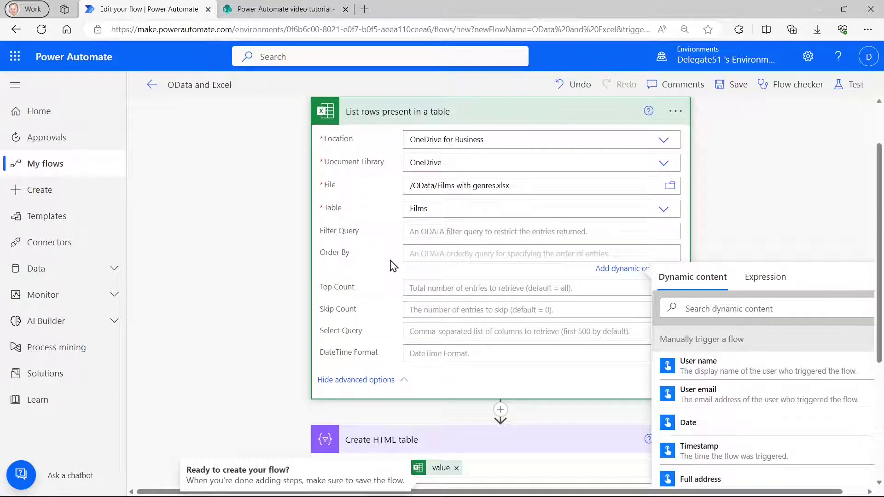
type("R")
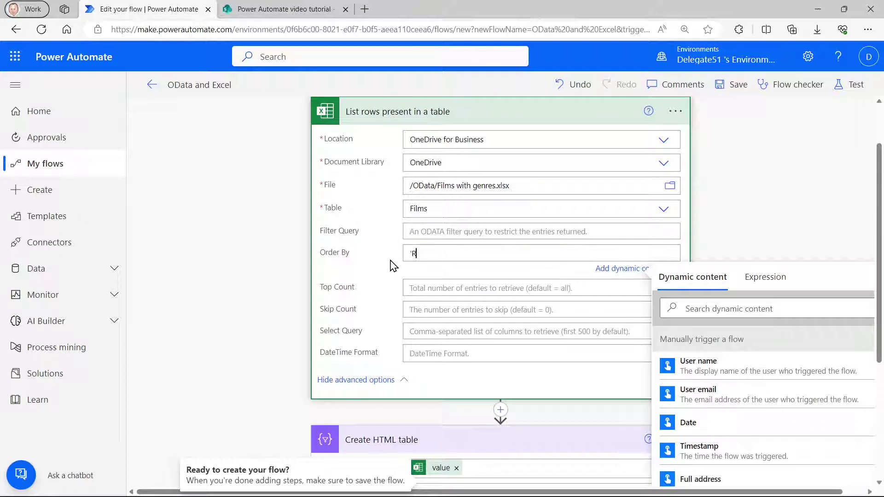
type("un Time' asc")
Try square brackets instead of quotes around Run Time in the Order By query.
key("Left")
key("Left")
key("Left")
key("Left")
key("BackSpace")
type("]")
key("ctrl+Left")
key("ctrl+Left")
key("Delete")
type("[")
Try Run_Time asc without brackets as the Order By query, and finally clear the query.
key("BackSpace")
key("Right")
key("Right")
key("Right")
key("Delete")
type("_")
key("Right")
key("Right")
key("Right")
key("Right")
key("Delete")
key("ctrl+a")
key("BackSpace")
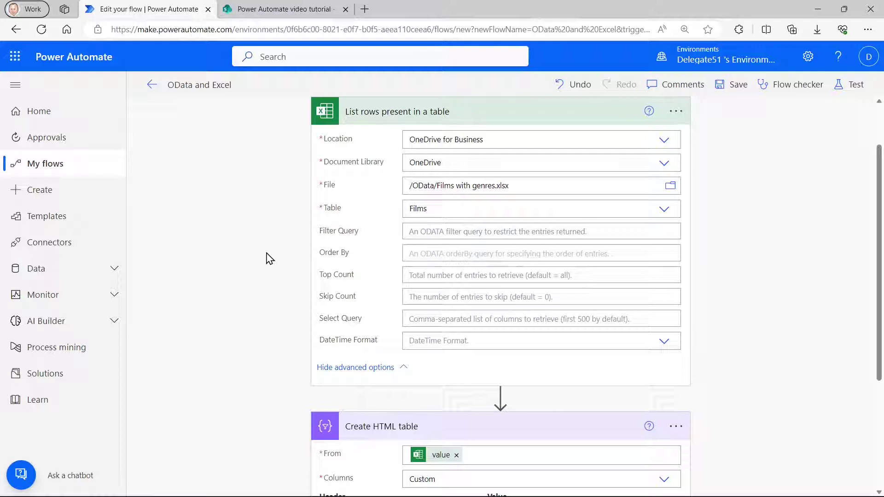
Enter Nominations > 10 as the Filter Query of List rows present in a table.
left_click(458, 230)
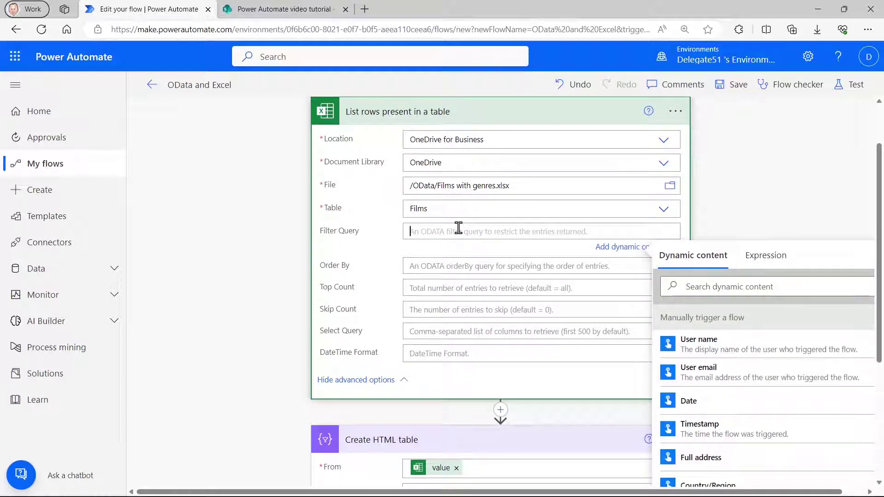
type("Nomindat")
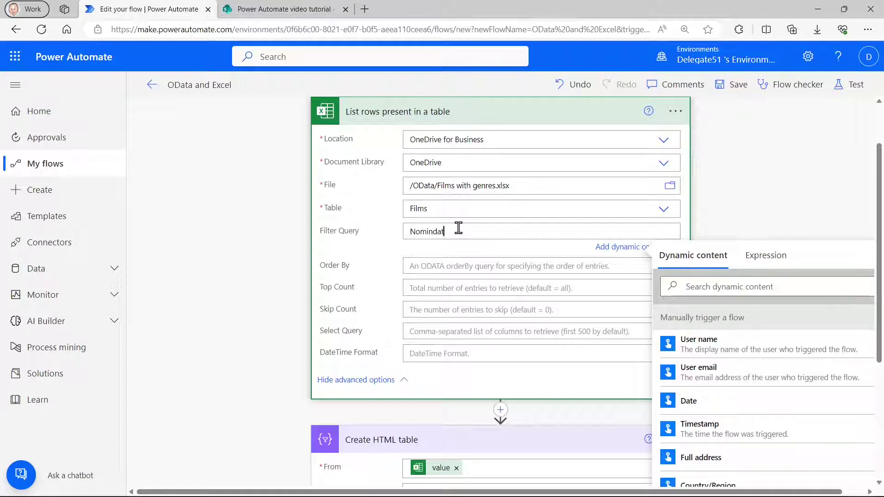
type("ion")
key("BackSpace")
key("BackSpace")
key("BackSpace")
key("BackSpace")
key("BackSpace")
key("BackSpace")
type("ations > 10")
scroll(539, 197, "down", 1)
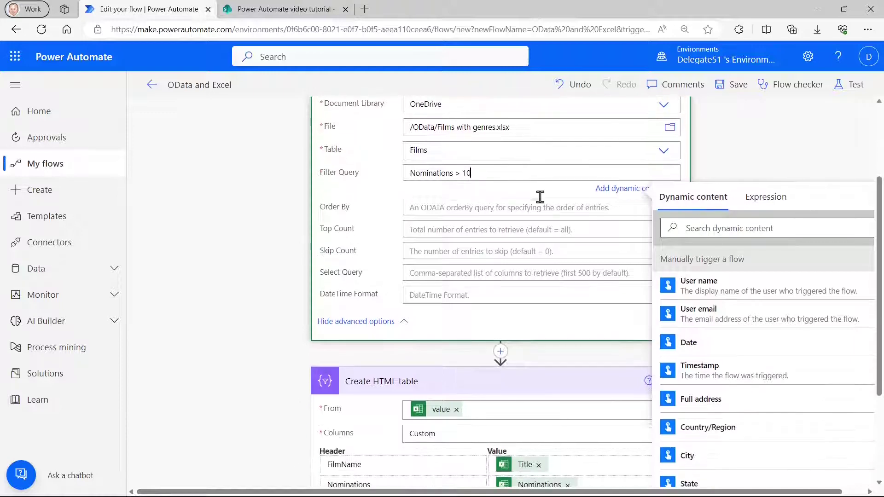
Save and manually test the flow with the Nominations > 10 filter, and examine the run's error details.
left_click(845, 88)
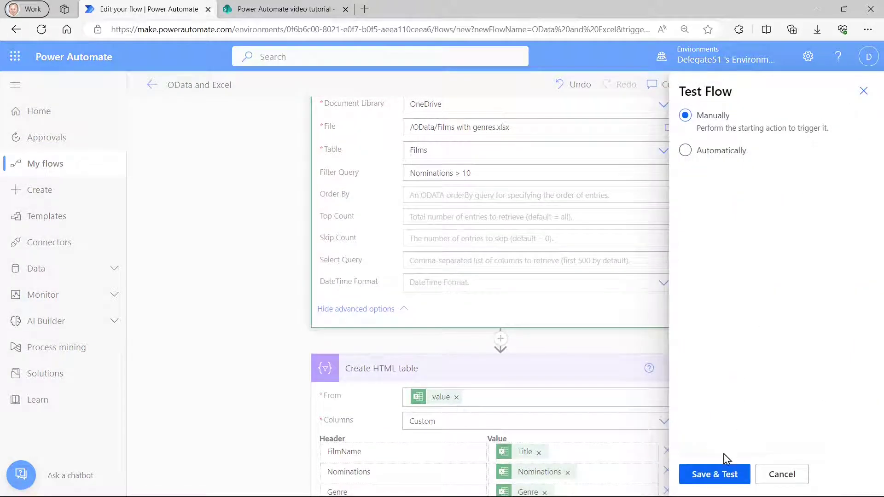
left_click(727, 474)
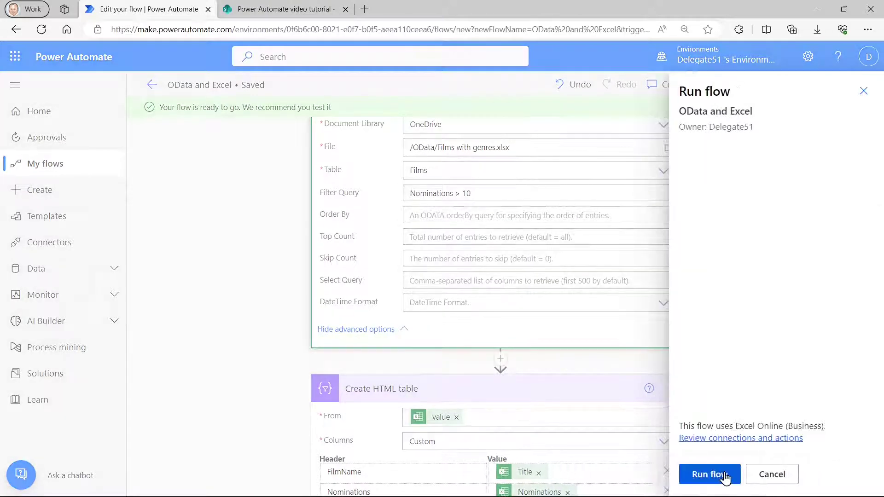
left_click(709, 474)
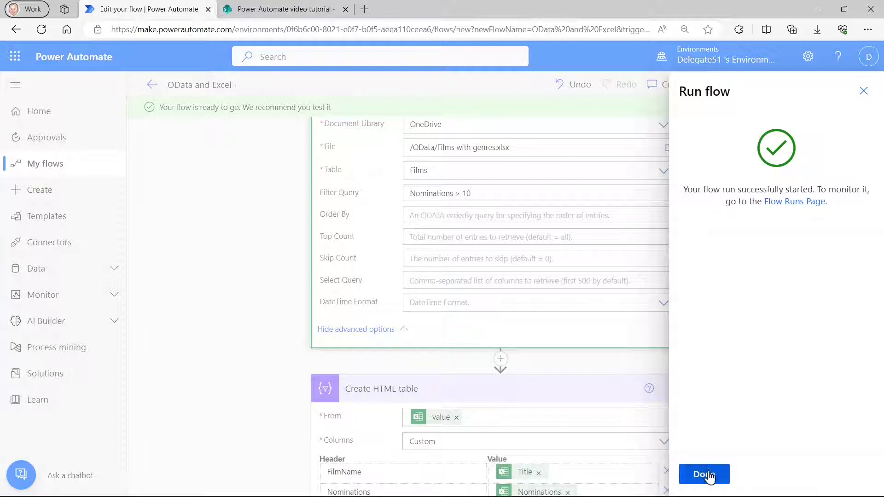
left_click(707, 474)
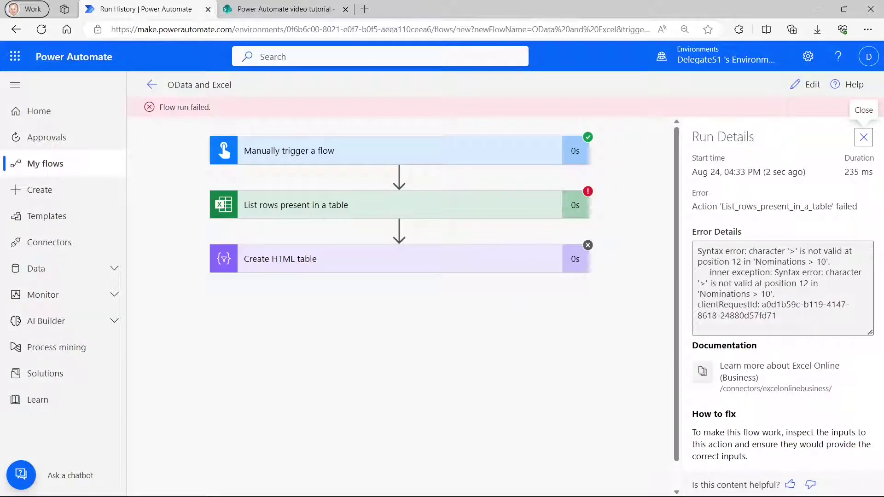
left_click_drag(697, 244, 859, 272)
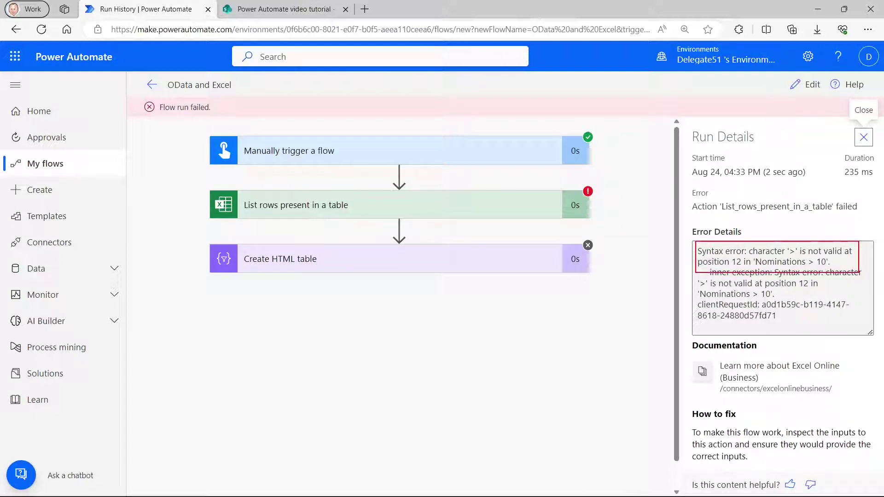
Change the Filter Query of List rows present in a table to Nominations gt 10 and save the flow.
left_click(810, 84)
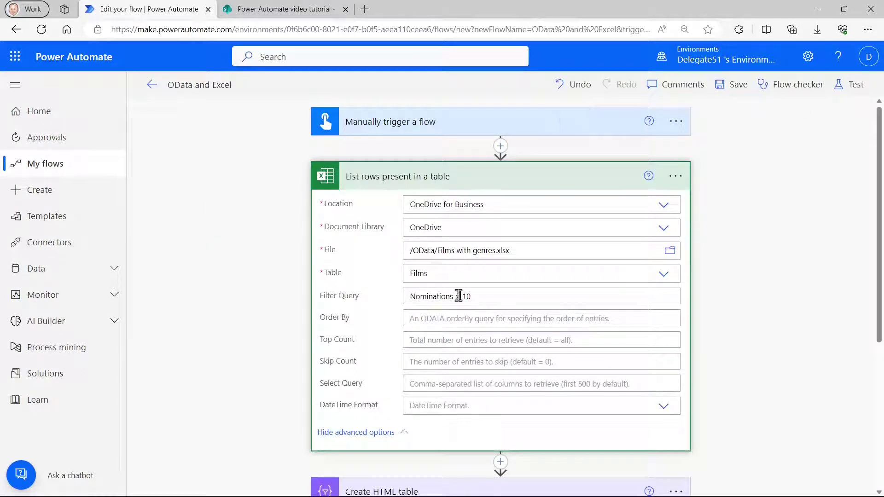
left_click(458, 296)
key("BackSpace")
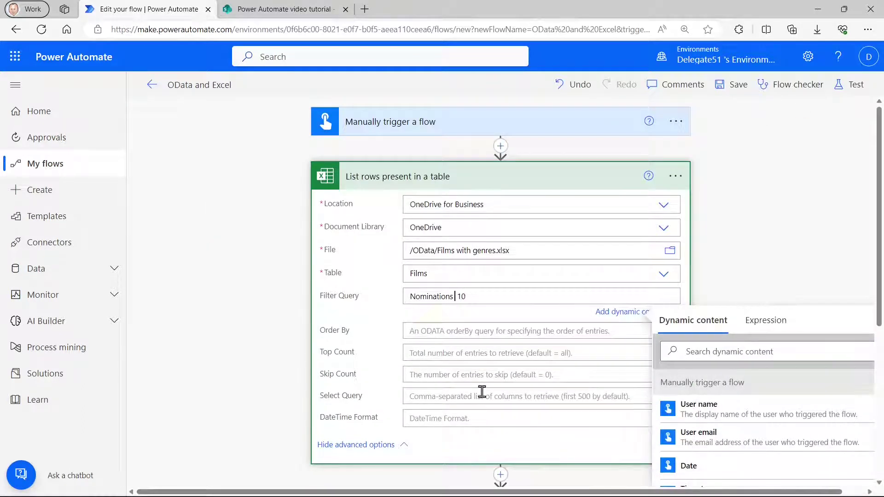
type("gt")
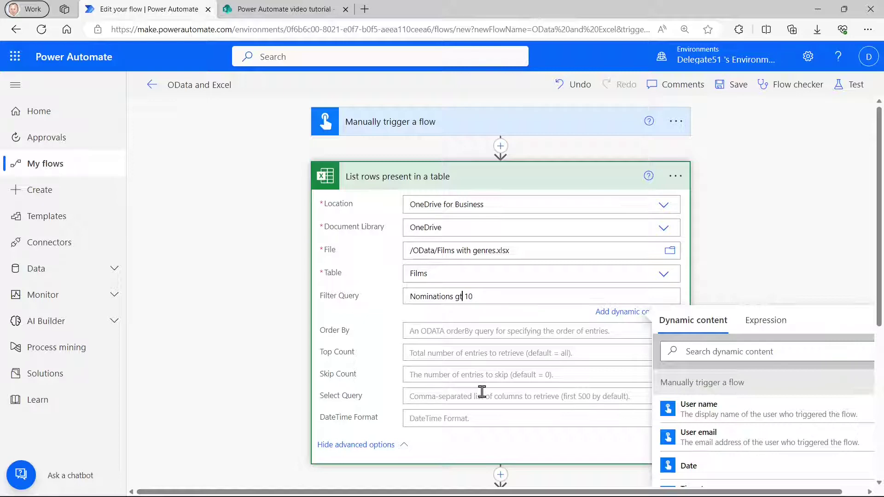
scroll(481, 391, "down", 3)
scroll(482, 398, "down", 3)
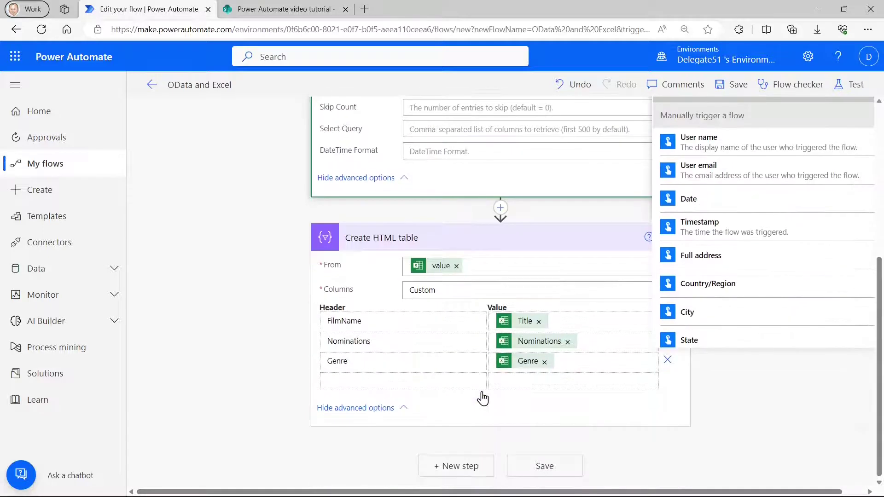
left_click(540, 466)
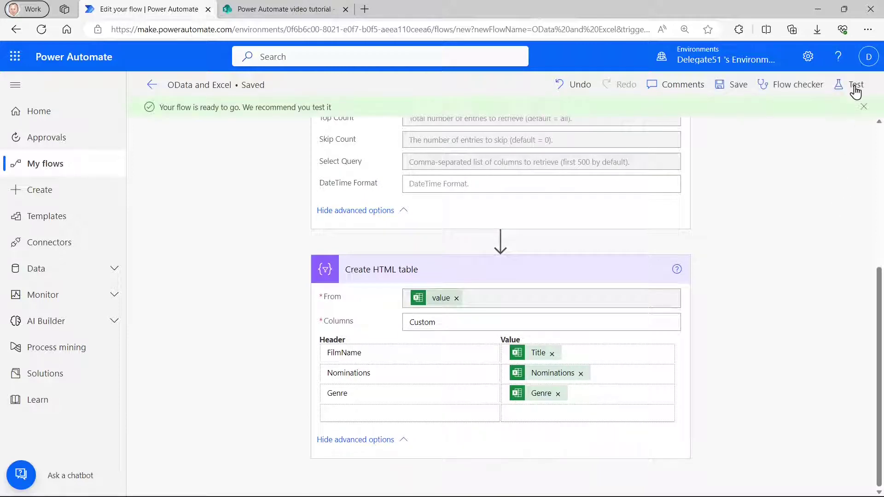
Run a manual test of the flow with the Nominations gt 10 filter and open its run details.
left_click(856, 90)
left_click(704, 474)
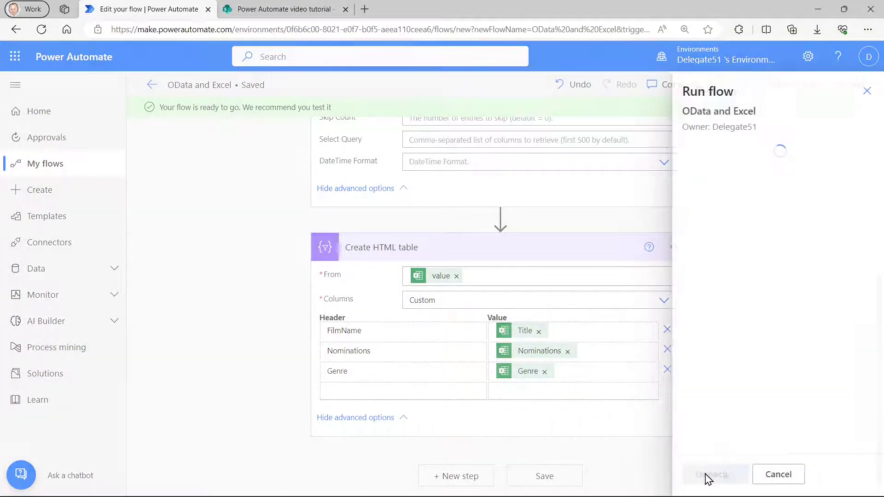
left_click(708, 475)
left_click(704, 474)
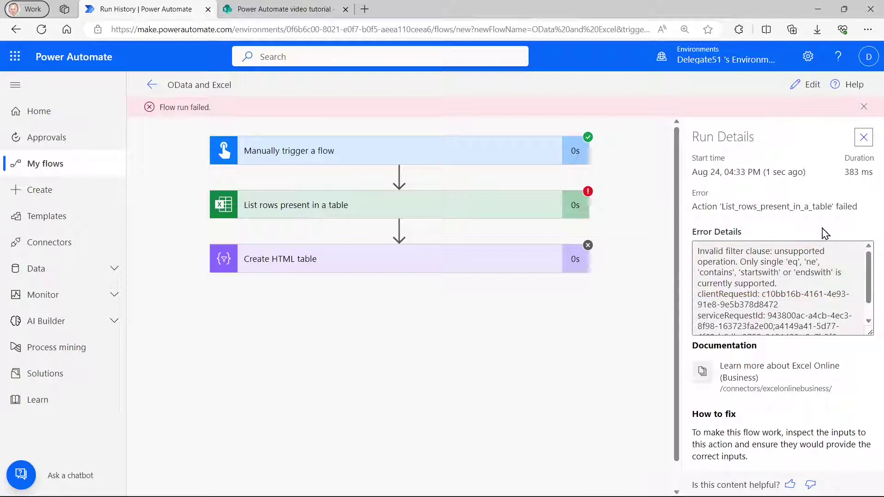
Reopen the flow for editing and set the Filter Query of List rows present in a table to Nominations eq 10.
left_click(808, 87)
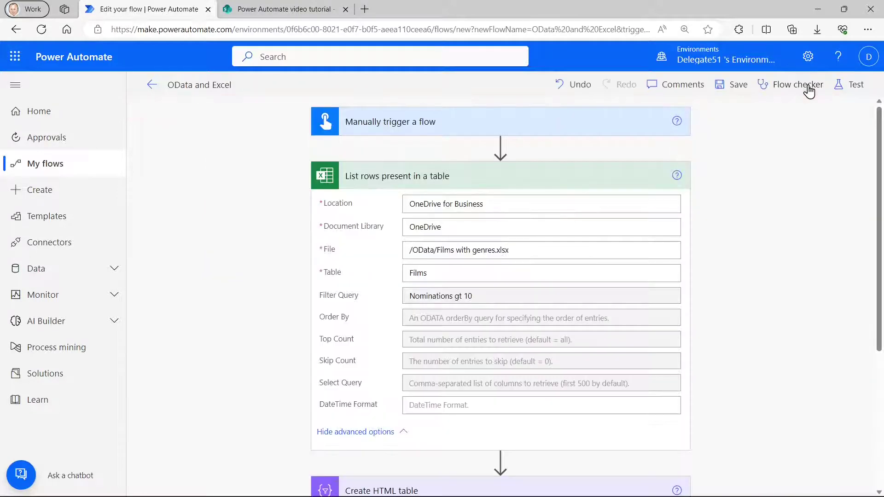
double_click(456, 296)
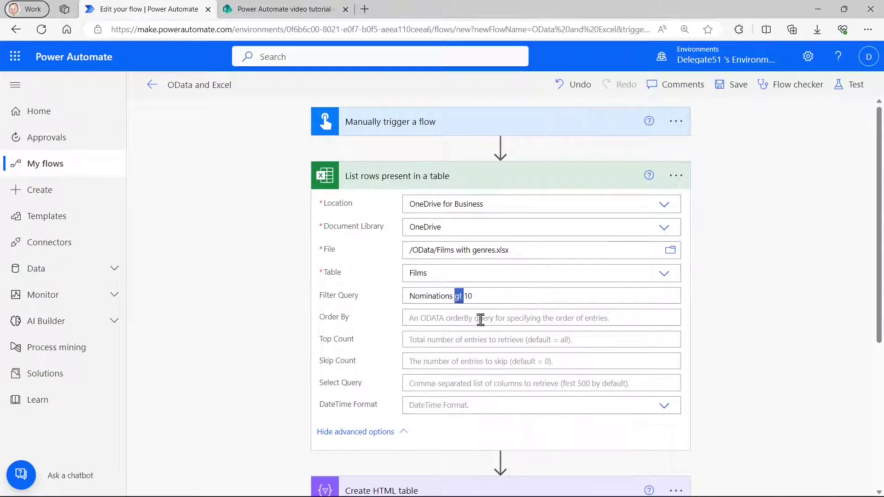
type("eq")
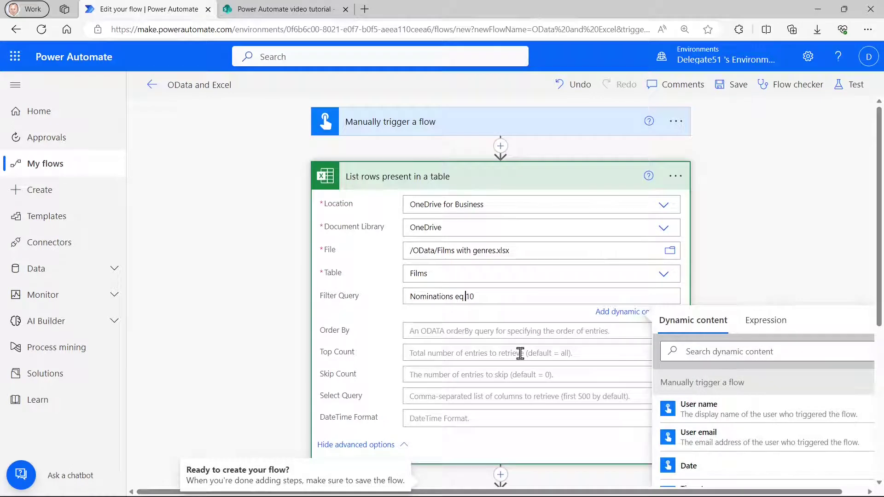
left_click(760, 262)
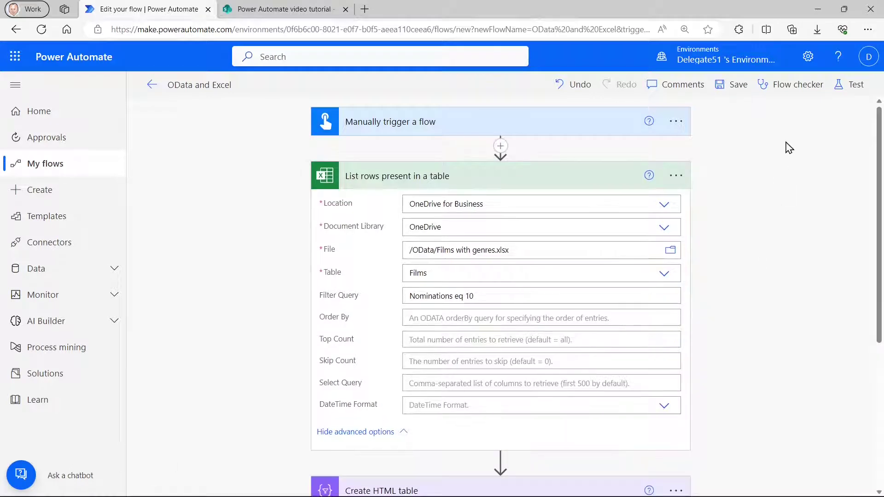
Save and manually test the flow, and check the films listed in the Create HTML table output.
left_click(851, 85)
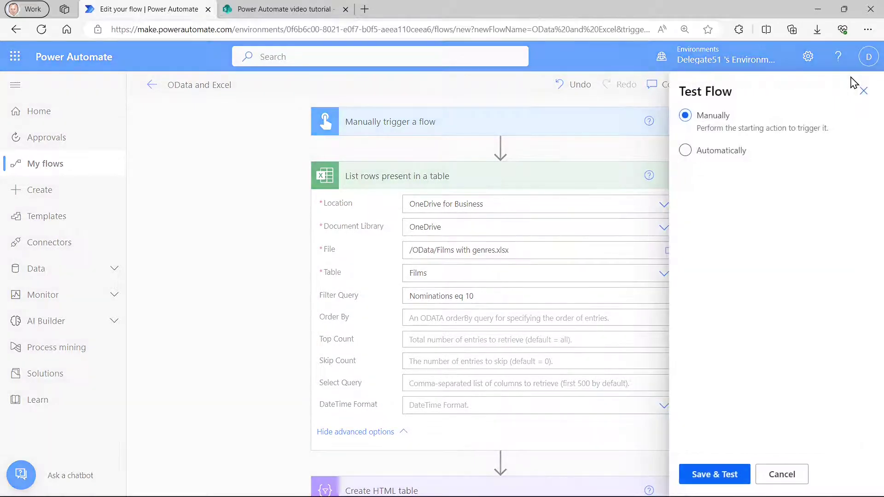
left_click(736, 479)
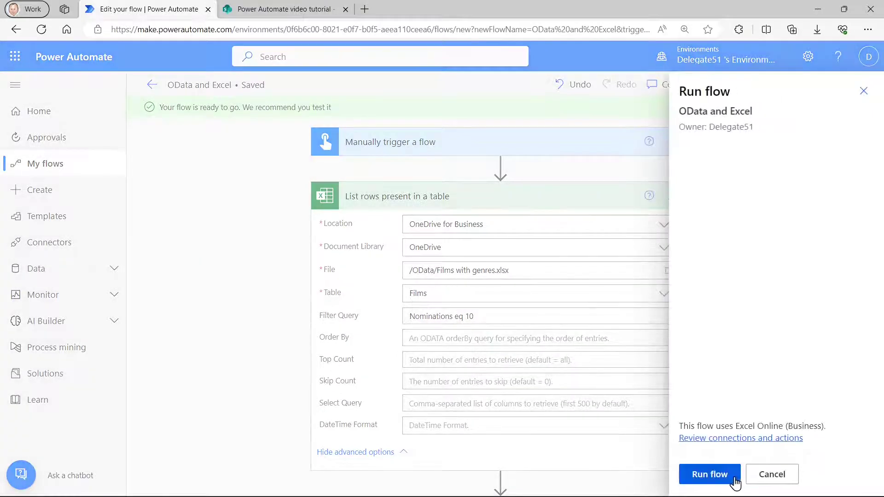
left_click(734, 479)
left_click(726, 479)
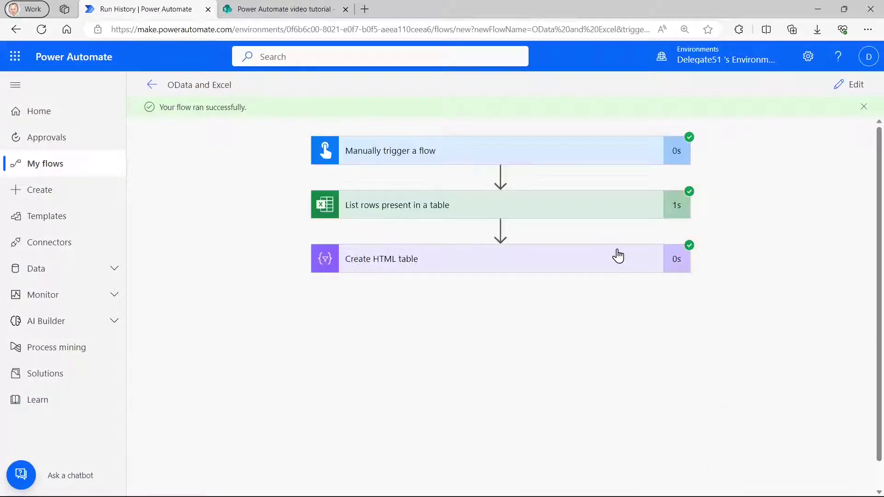
left_click(617, 256)
scroll(649, 333, "down", 4)
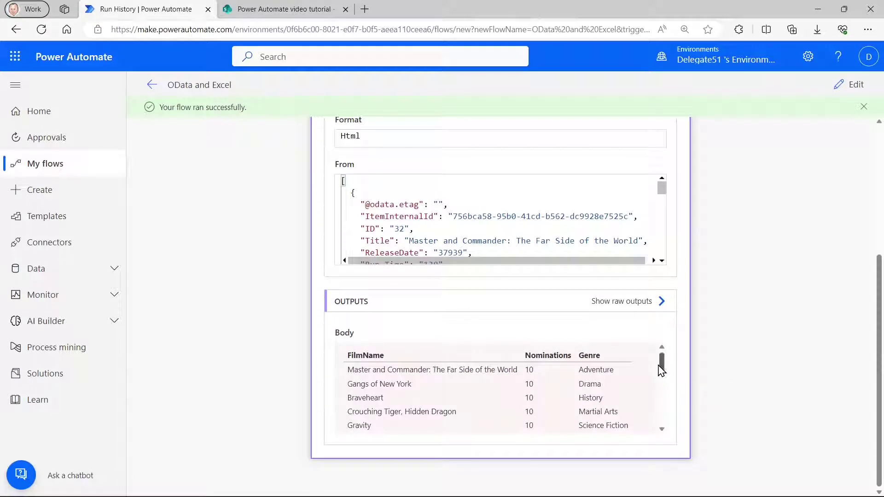
left_click_drag(661, 361, 664, 415)
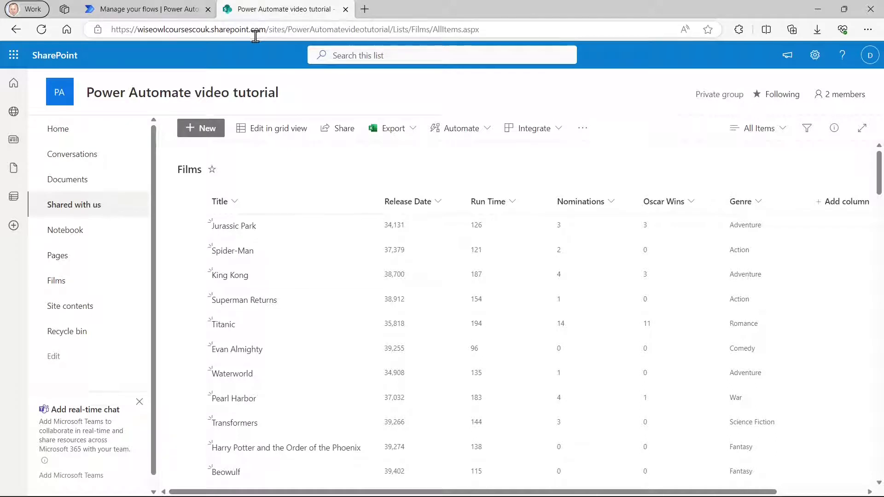
Switch back to Power Automate and create a manually triggered instant cloud flow named OData and SharePoint.
left_click(178, 14)
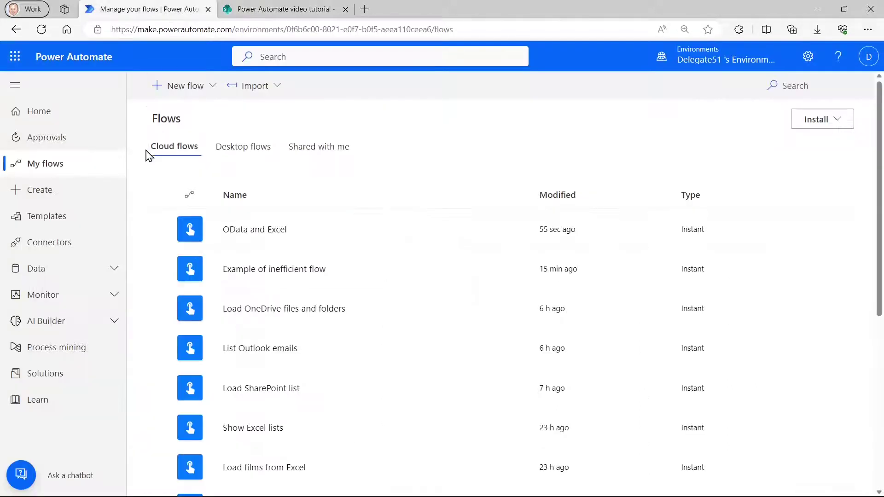
left_click(68, 194)
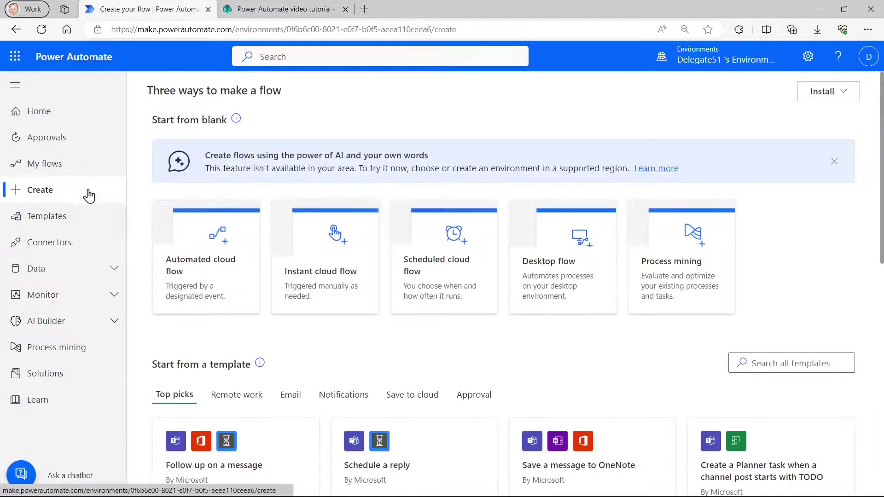
left_click(336, 232)
left_click(536, 149)
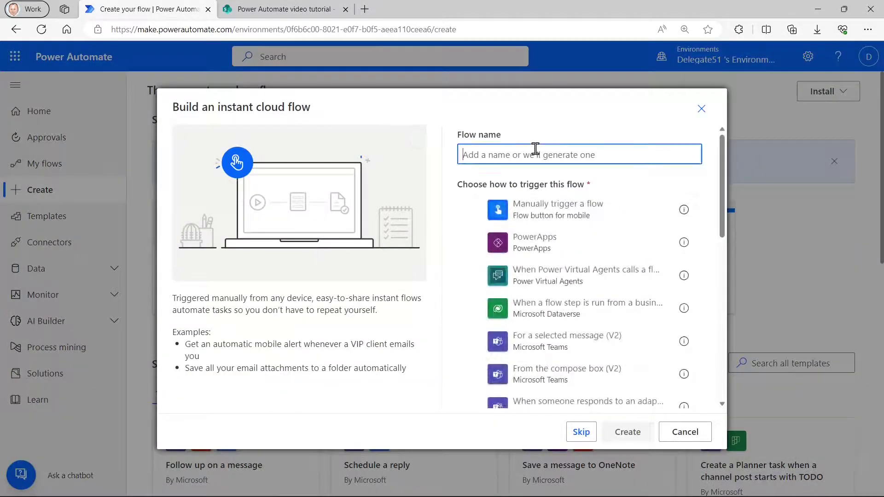
type("OData and SharePoint")
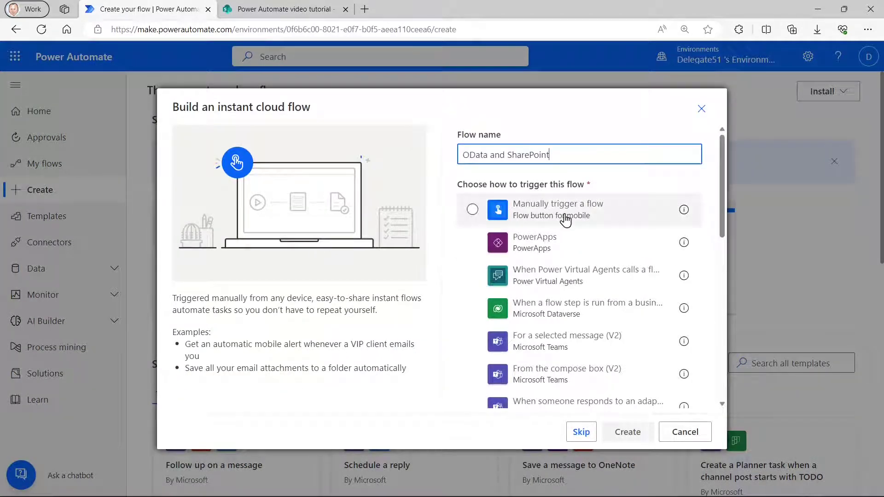
left_click(506, 212)
left_click(626, 433)
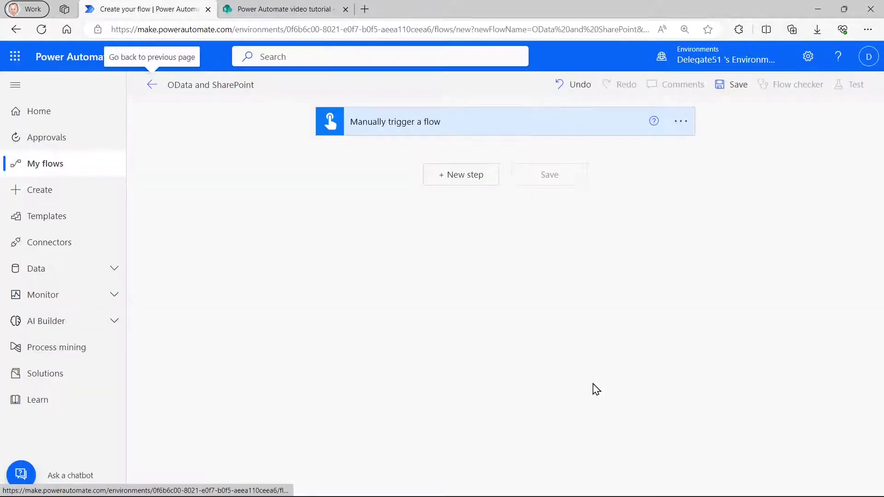
Add a SharePoint Get items action that reads the Films list from the Power Automate video tutorial site.
left_click(455, 177)
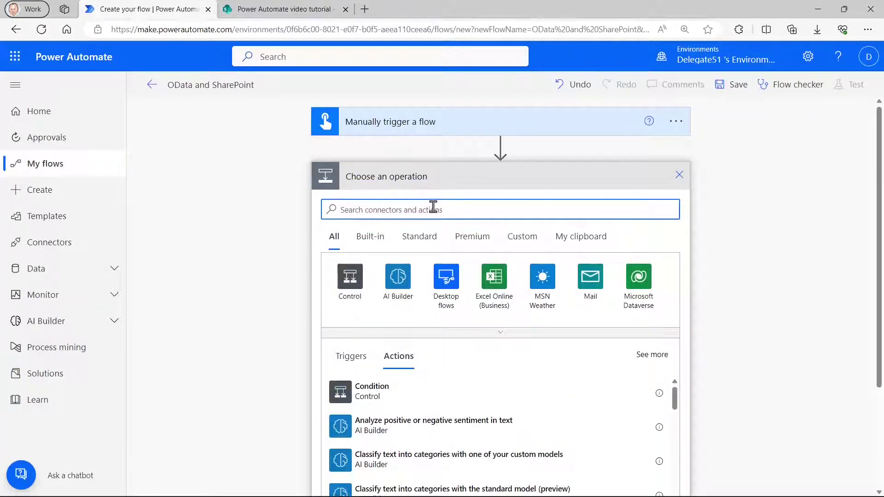
type("get items")
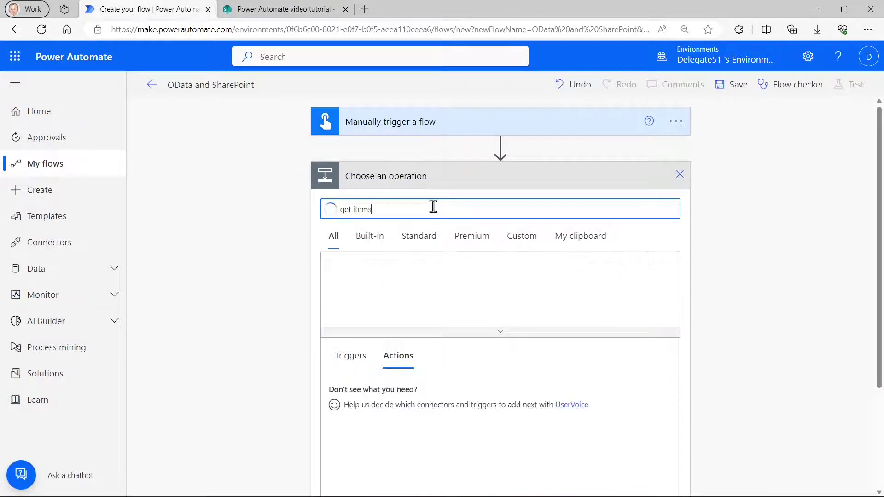
left_click(398, 399)
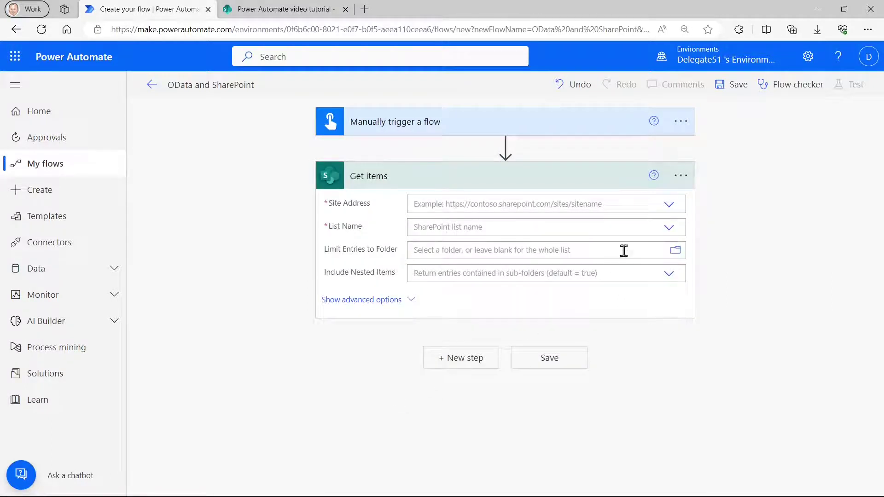
left_click(669, 213)
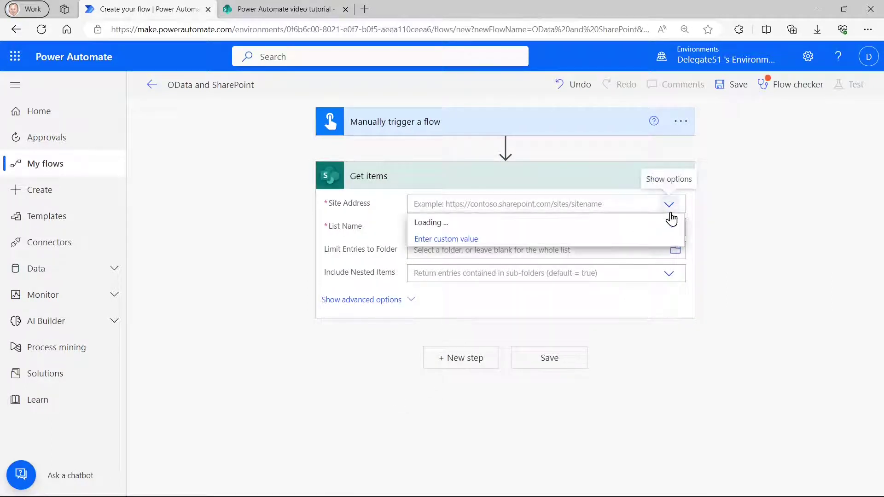
left_click(626, 255)
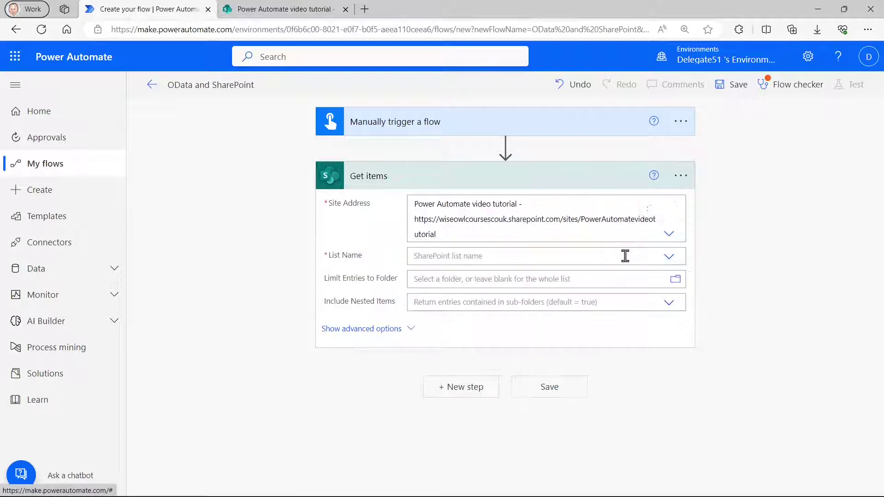
left_click(668, 258)
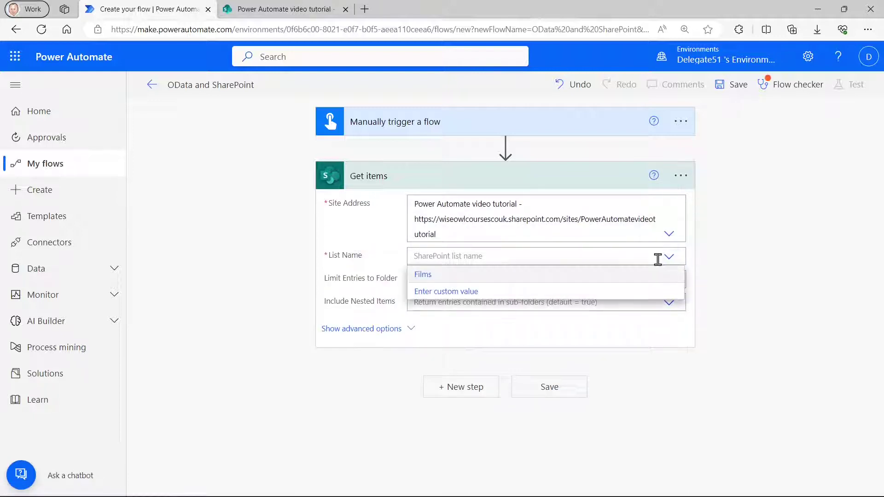
left_click(439, 275)
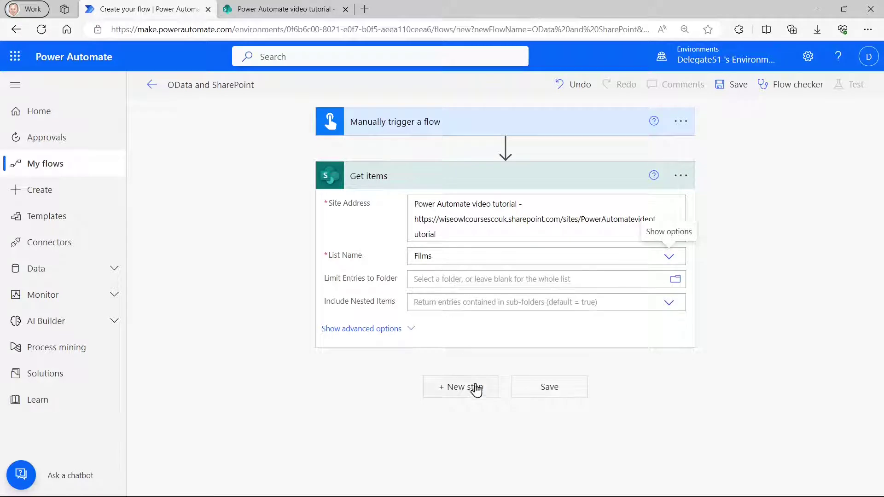
Add a Create HTML table action after Get items, using the Get items value list as its From source.
left_click(473, 388)
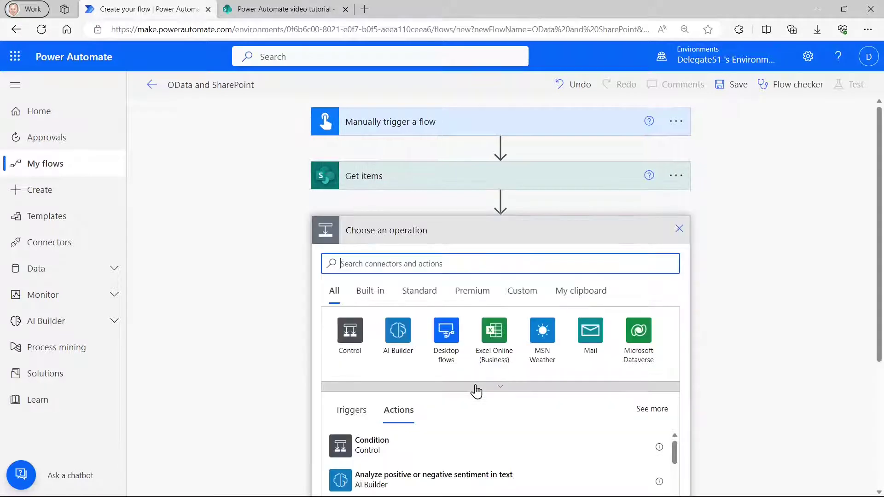
left_click(446, 262)
type("html")
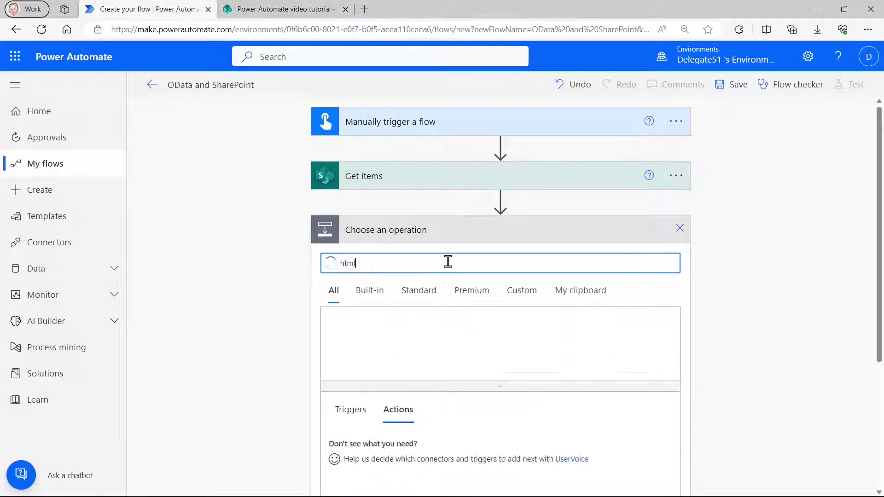
left_click(590, 353)
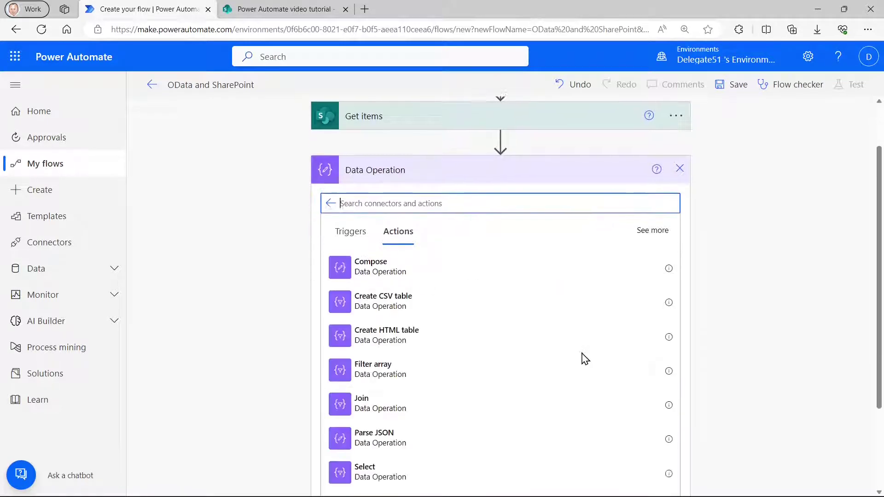
left_click(398, 289)
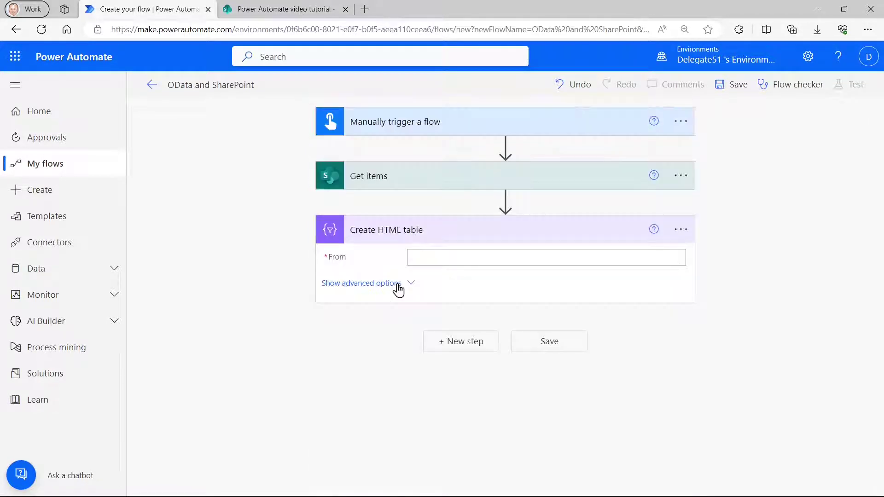
left_click(429, 256)
left_click(681, 367)
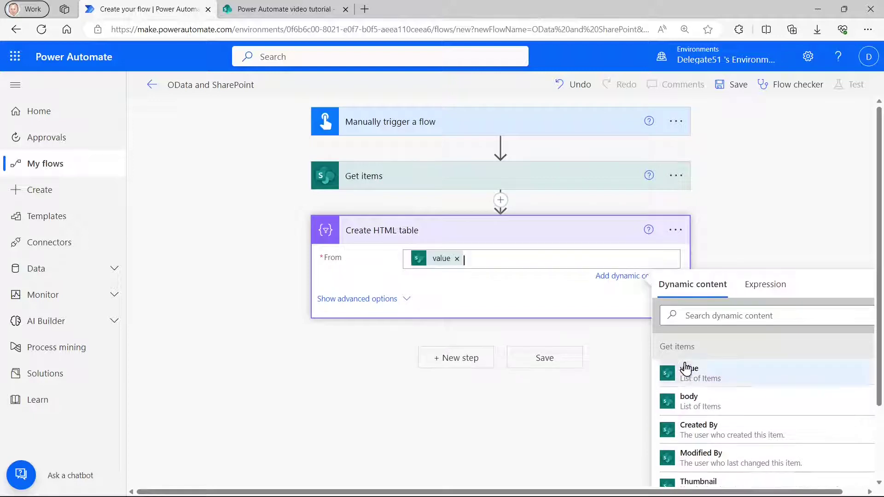
Switch the HTML table to Custom columns and add a column headed Title that holds the Title value from Get items.
left_click(395, 300)
left_click(667, 285)
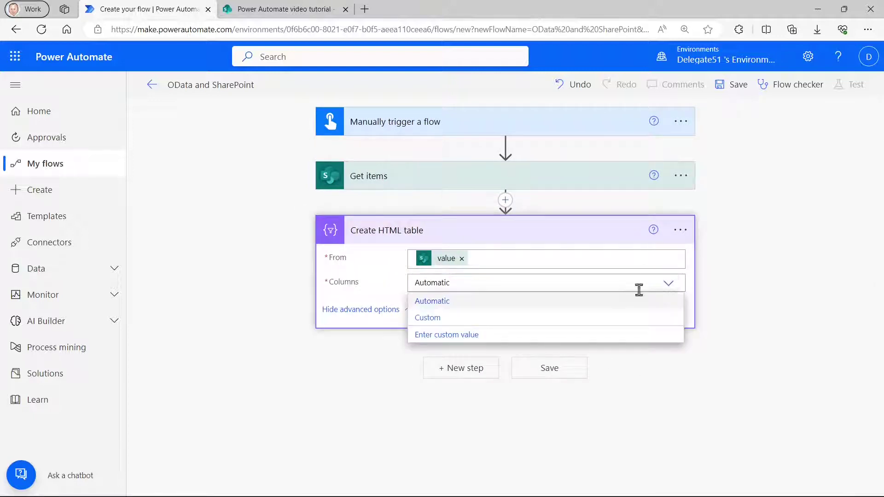
left_click(451, 318)
left_click(546, 315)
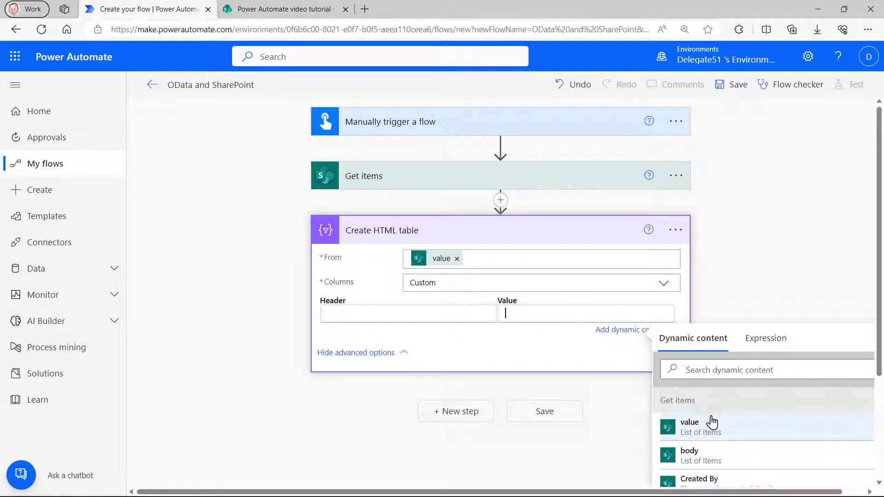
scroll(712, 421, "down", 4)
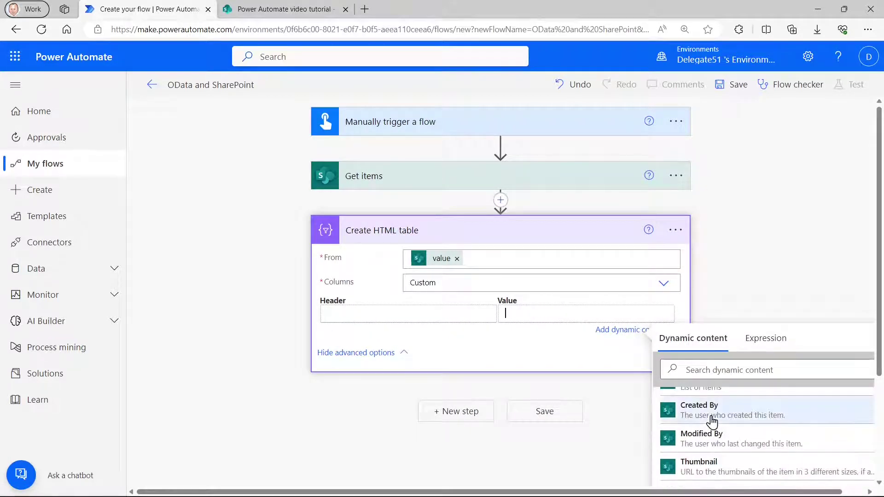
scroll(712, 421, "down", 2)
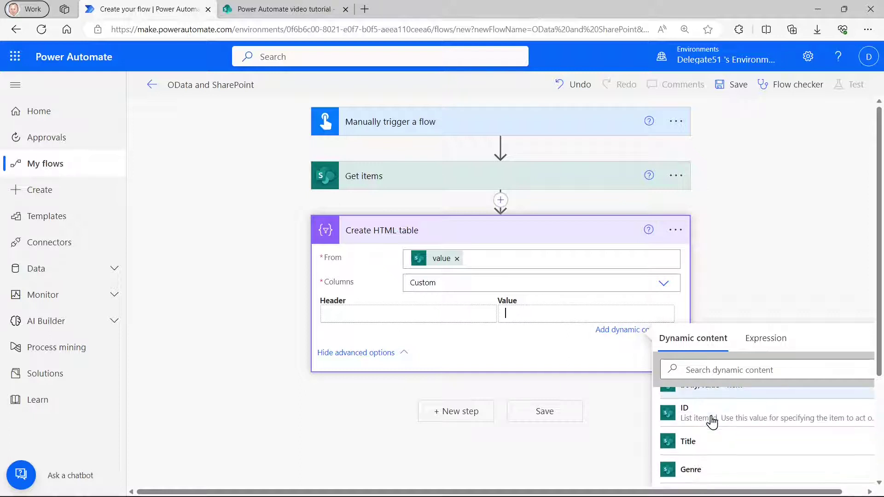
left_click(705, 443)
left_click(430, 316)
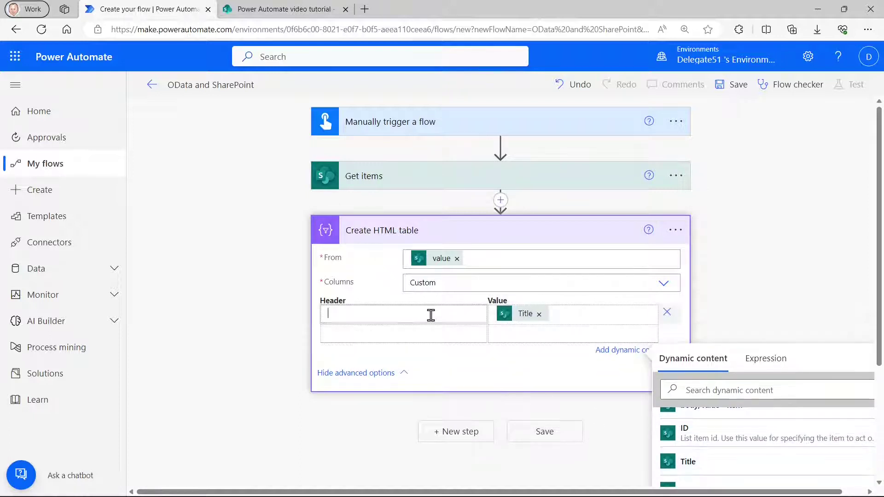
Add a second column to the HTML table with the header Genre and the Genre value from Get items.
left_click(505, 337)
left_click(710, 483)
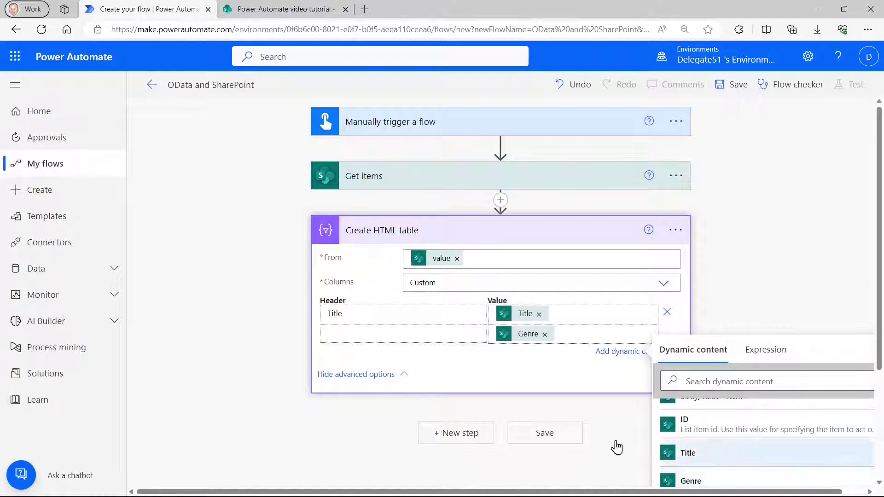
left_click(412, 334)
type("Genre")
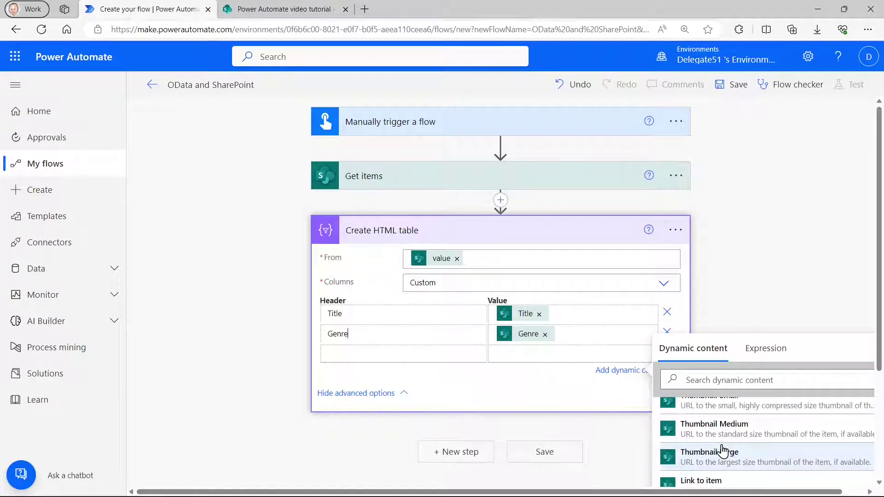
Add a third column to the HTML table with the header Nominations and the Nominations value from Get items.
scroll(722, 452, "down", 1)
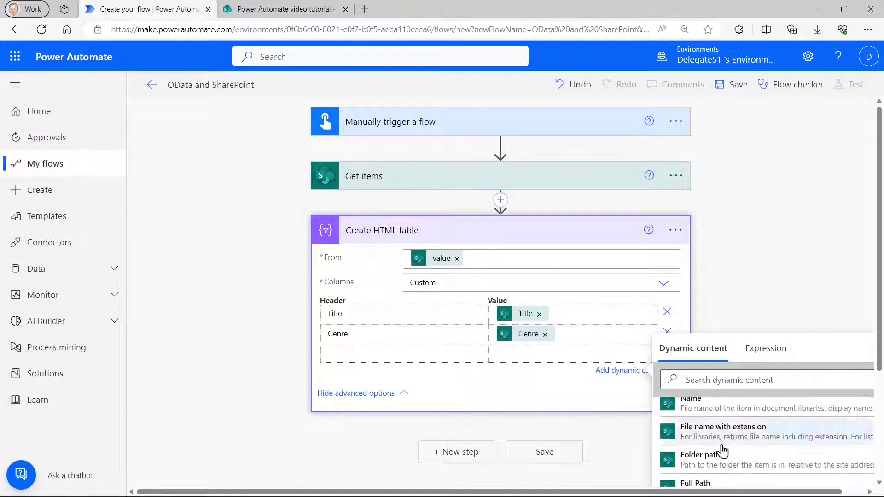
scroll(722, 451, "down", 5)
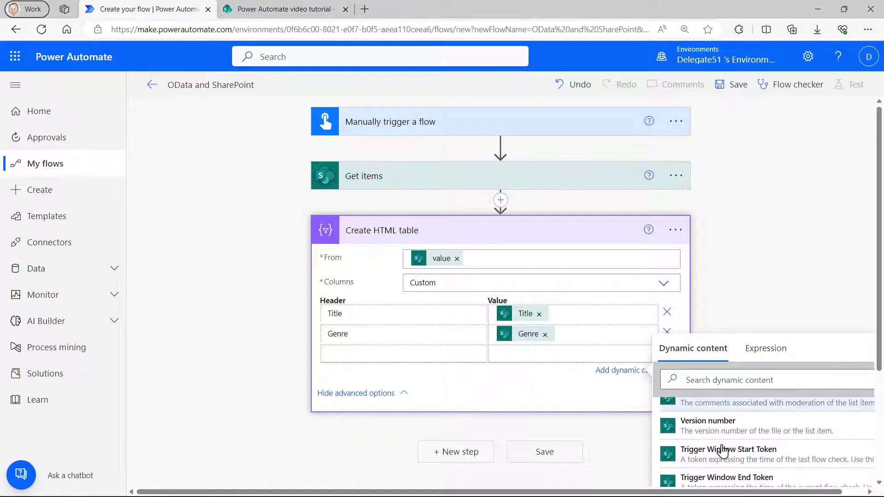
scroll(722, 451, "down", 5)
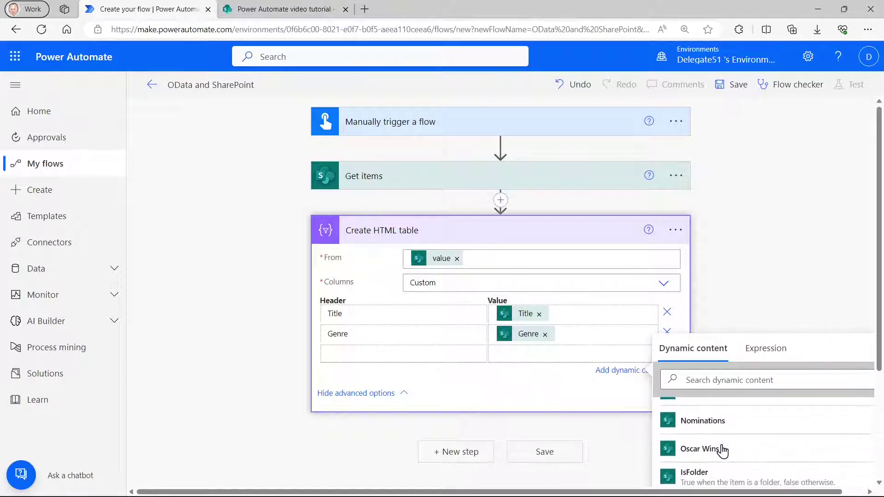
left_click(716, 428)
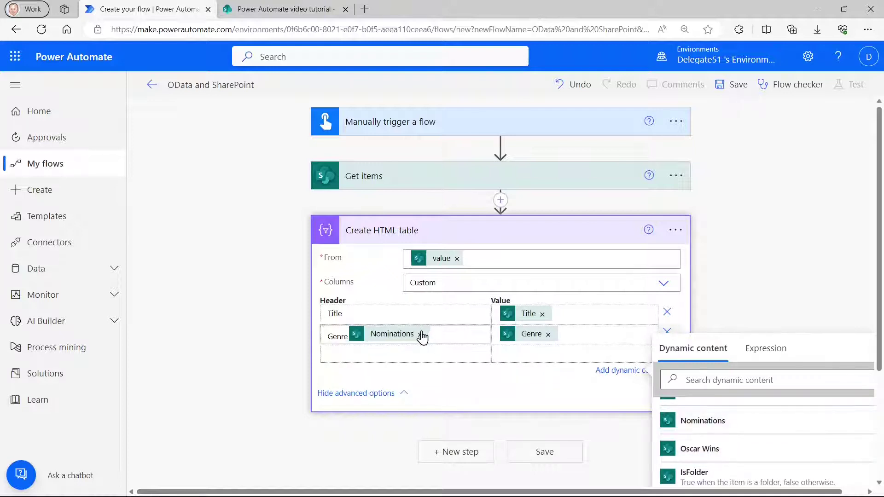
left_click(421, 335)
left_click(521, 353)
left_click(700, 421)
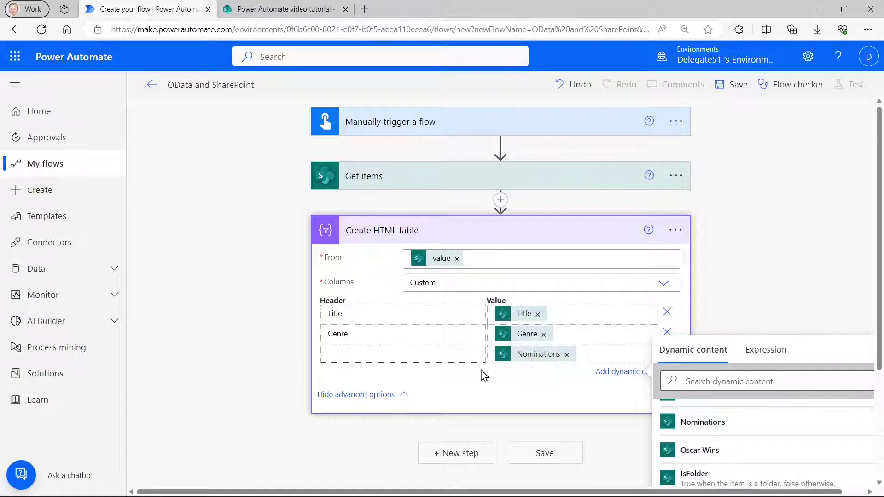
left_click(435, 353)
type("Nomi")
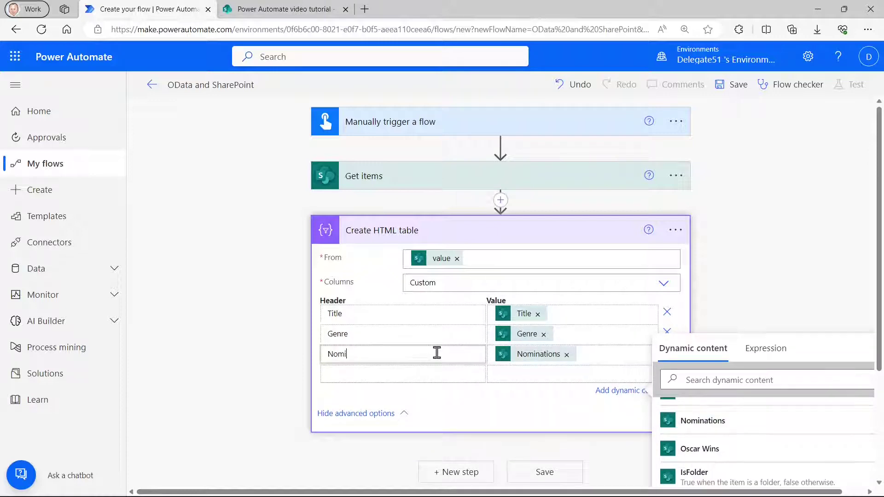
type("nations")
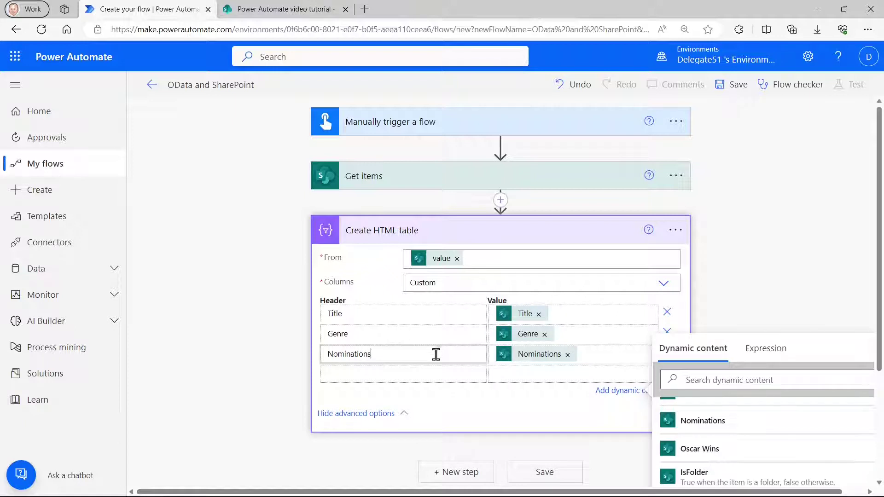
left_click(428, 375)
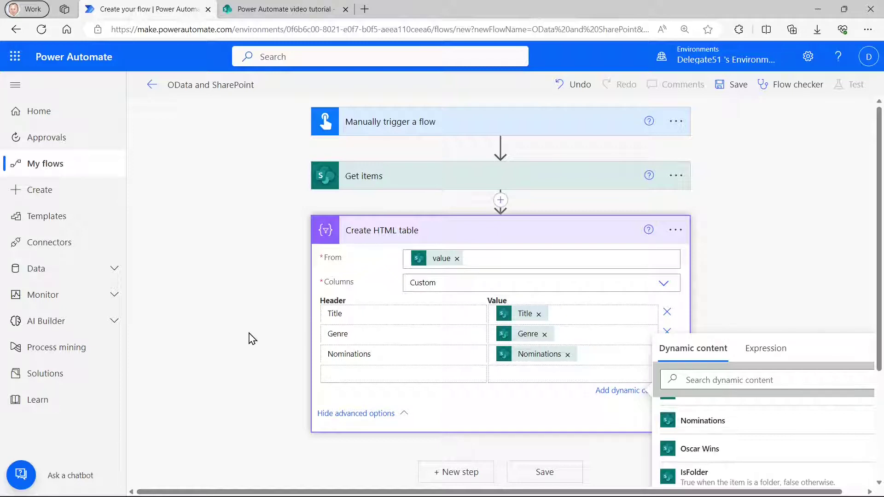
Show the advanced options of the Get items action and set Order By to Genre asc.
left_click(357, 185)
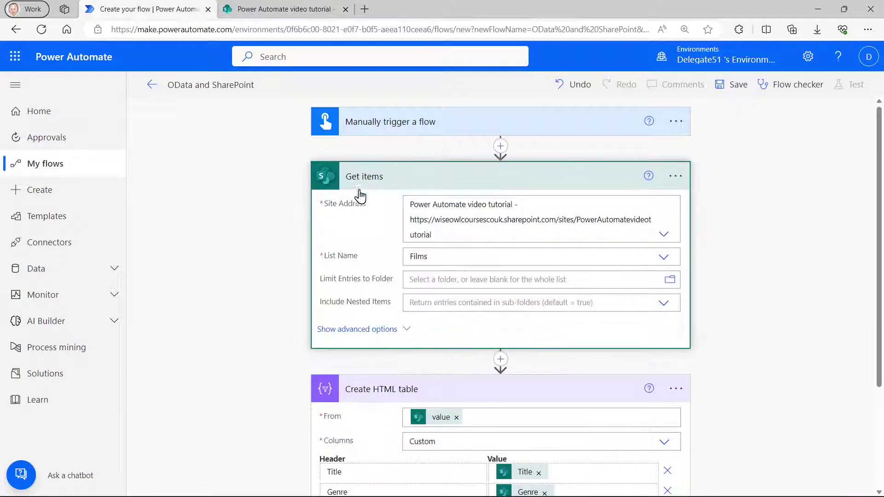
left_click(392, 337)
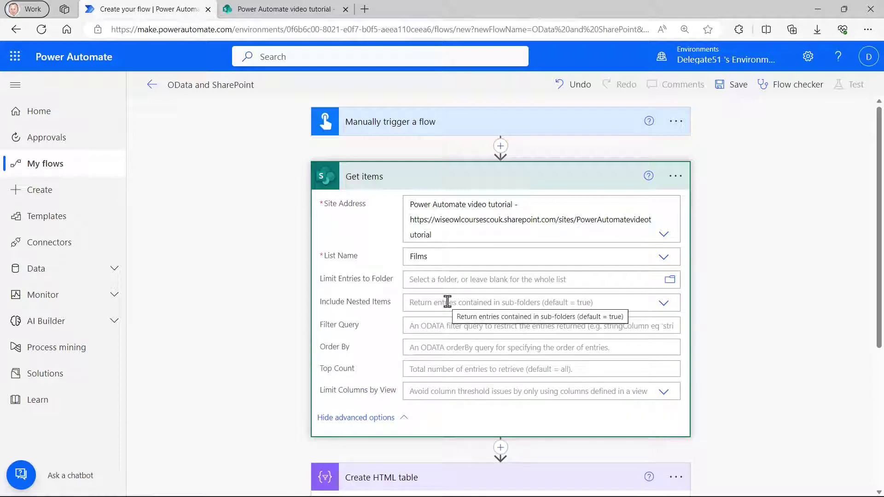
left_click(438, 347)
type("Genre asc")
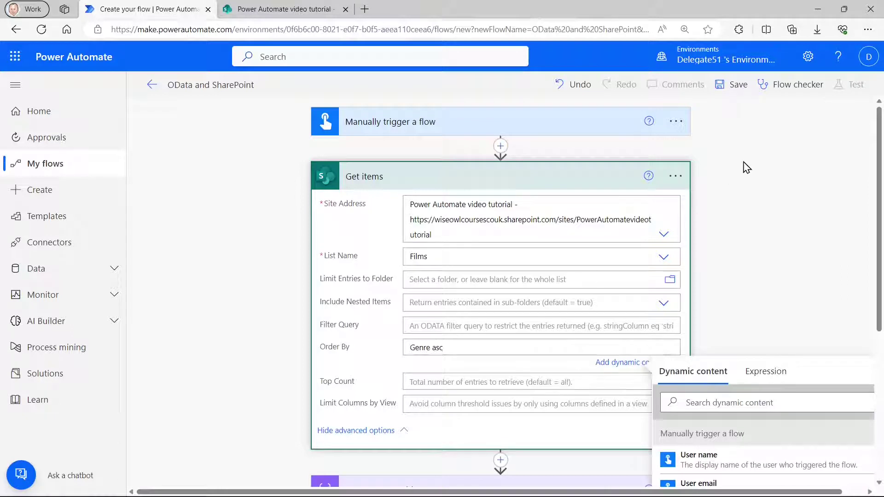
left_click(821, 157)
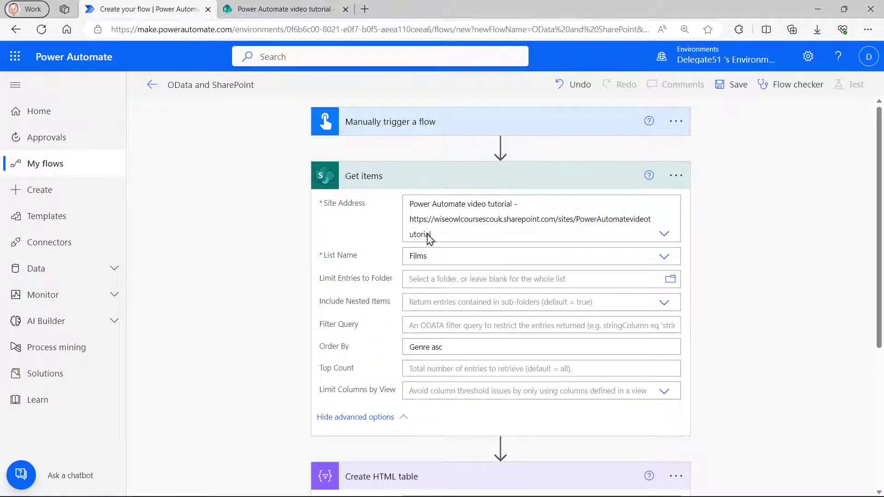
Save the flow, dismiss the flow checker, and run a manual test using the SharePoint connection.
scroll(732, 369, "down", 5)
left_click(571, 479)
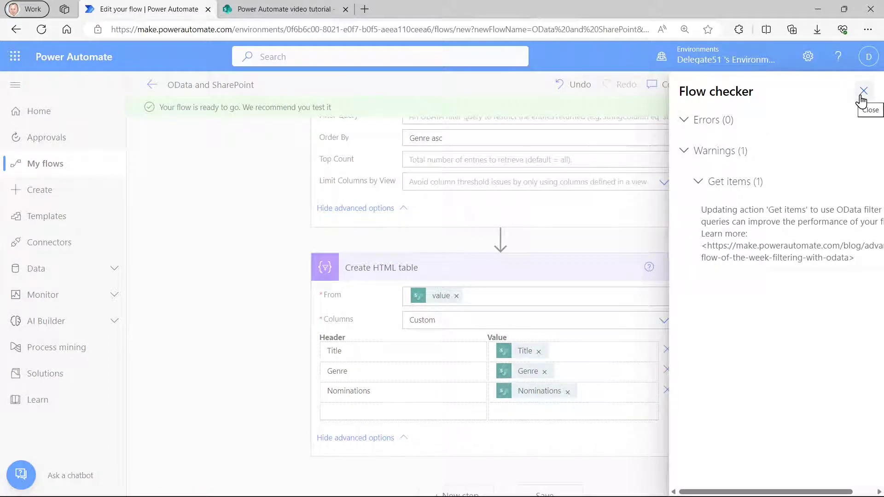
left_click(863, 94)
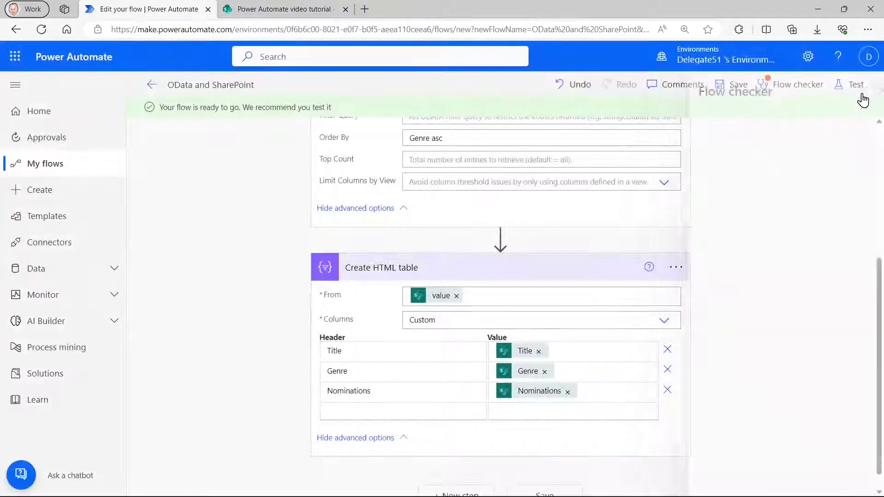
left_click(856, 87)
left_click(734, 118)
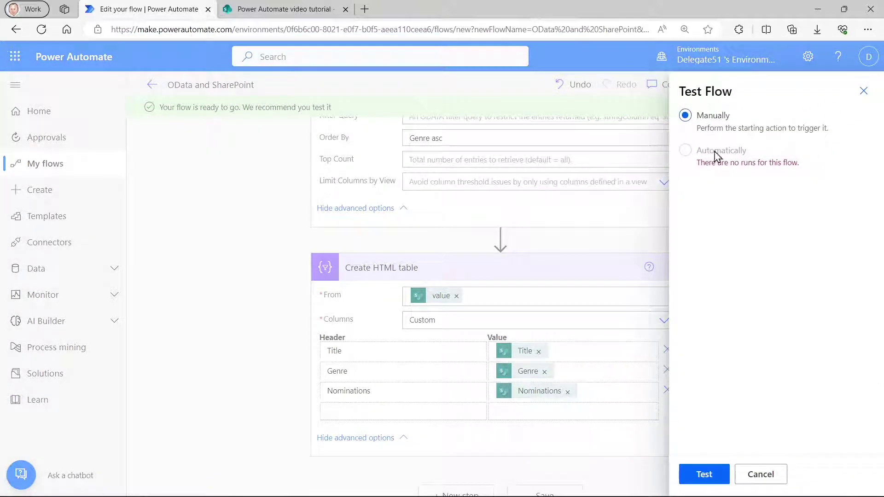
left_click(704, 475)
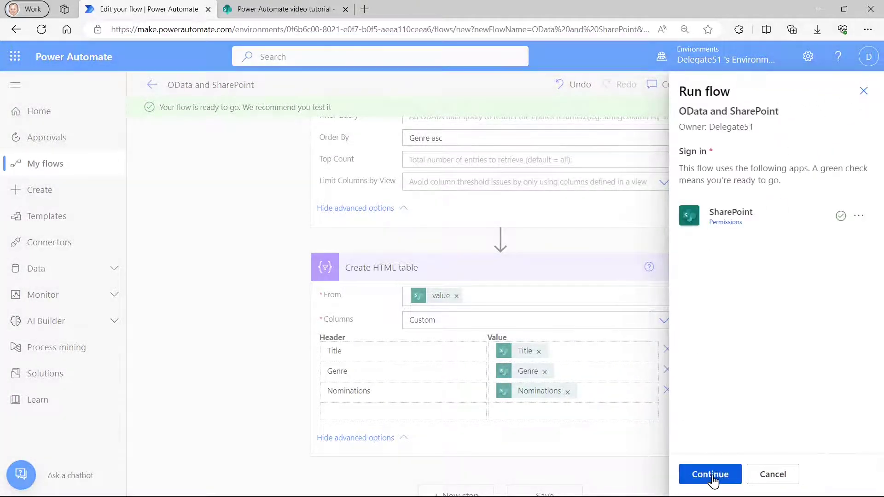
left_click(711, 477)
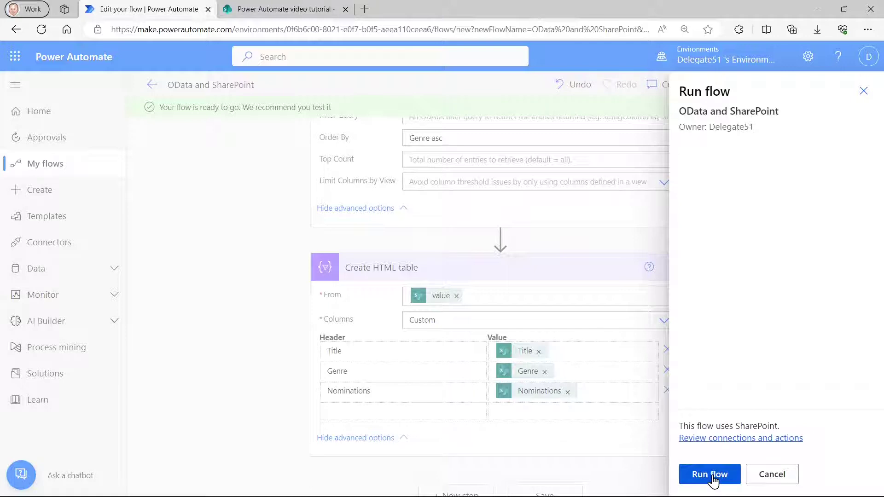
left_click(709, 475)
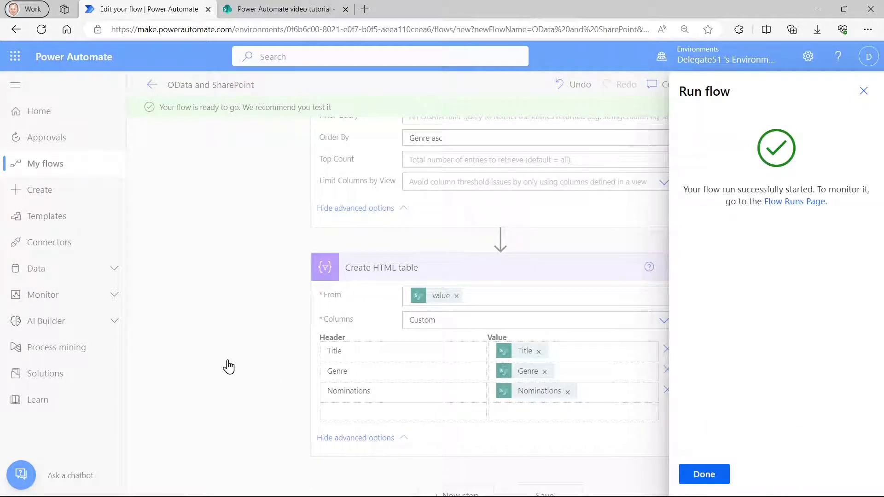
left_click(697, 475)
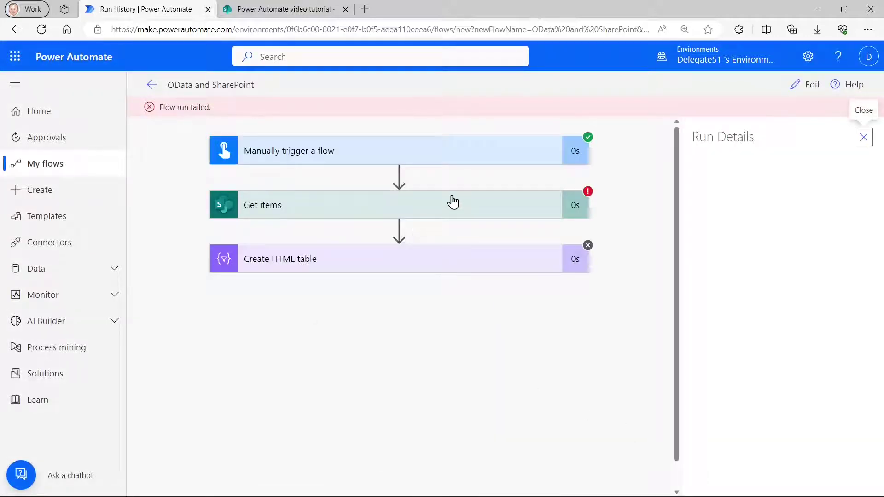
Examine the run details of Get items and Create HTML table, checking the column names in the SharePoint Films list.
left_click(536, 207)
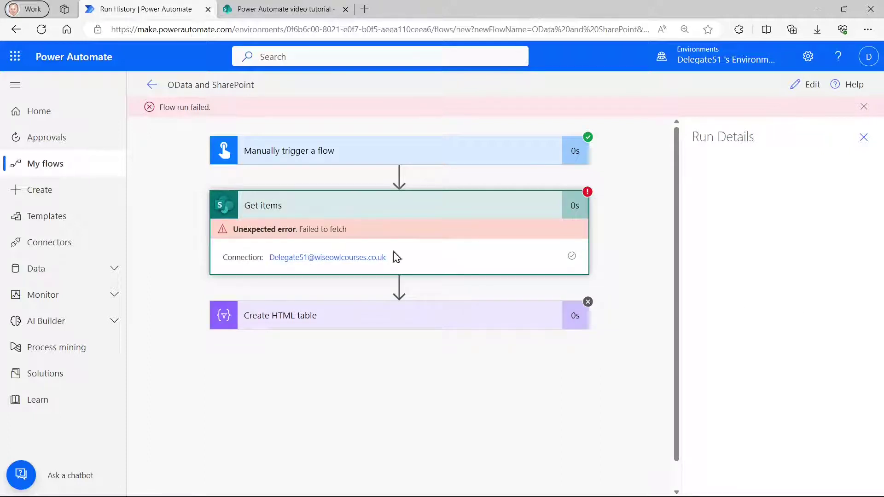
left_click(255, 8)
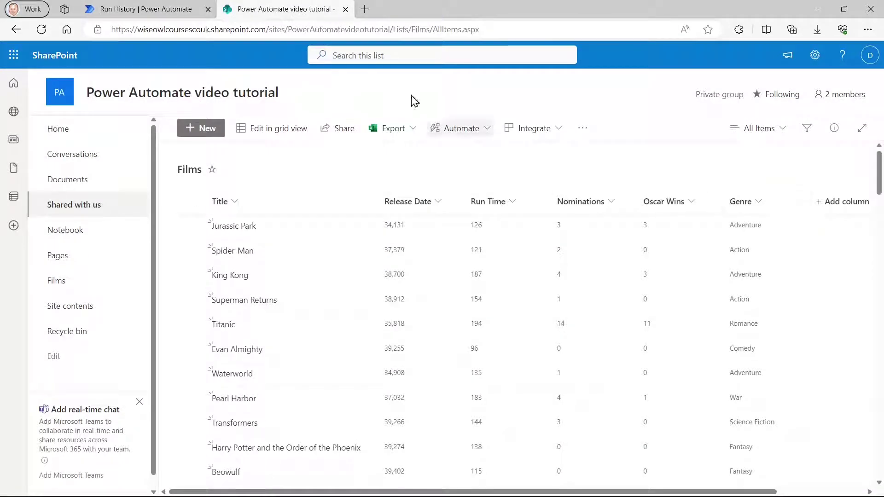
left_click(182, 9)
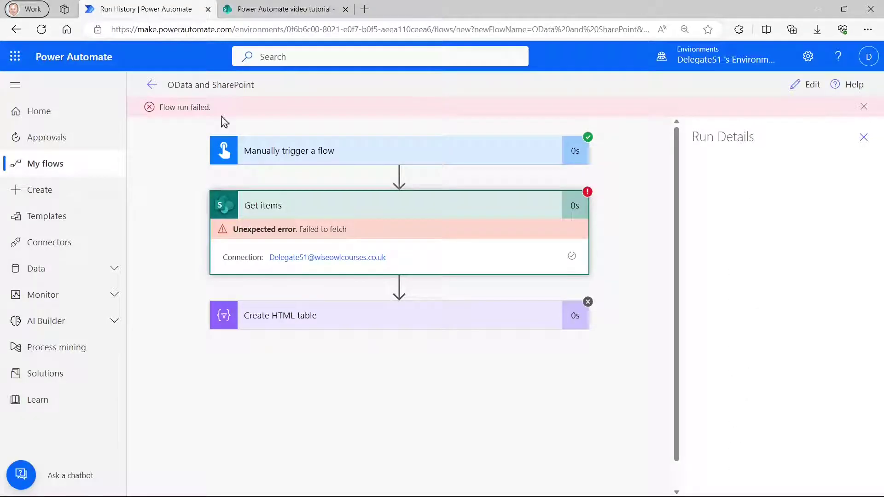
left_click(363, 318)
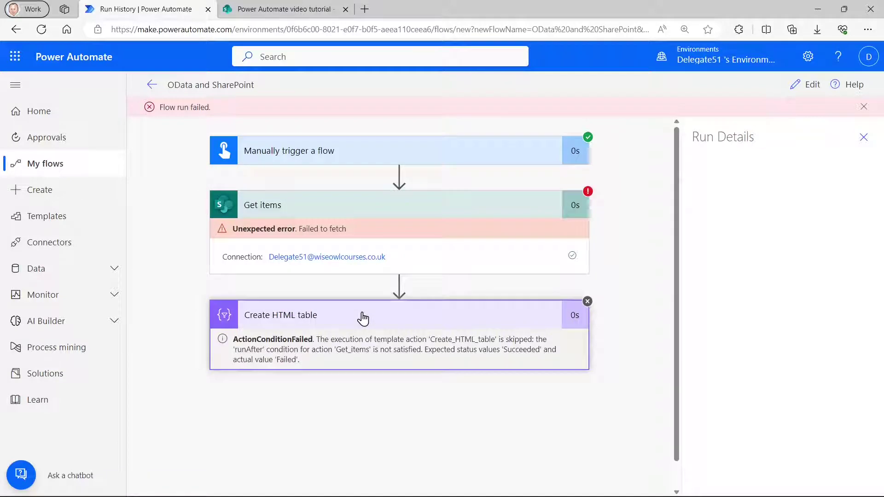
Return to editing the flow and set the Order By of Get items to field_6 asc, Title asc.
left_click(810, 85)
scroll(614, 330, "down", 5)
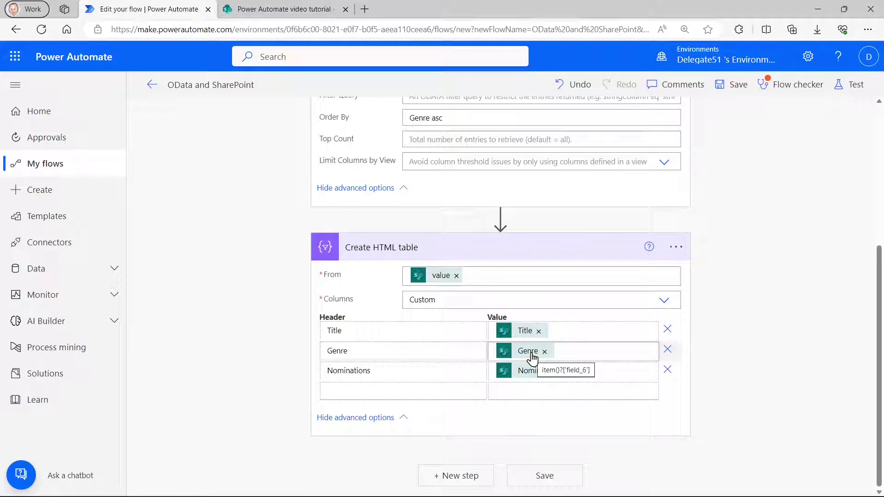
scroll(534, 357, "up", 3)
double_click(415, 239)
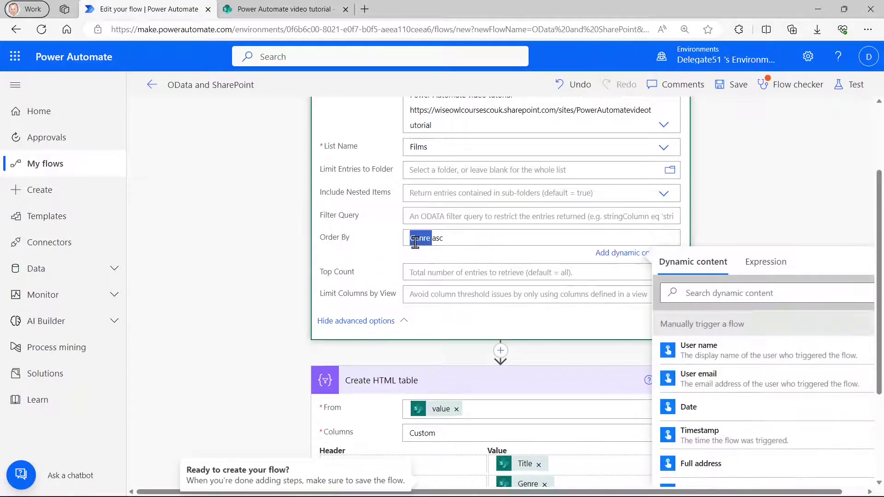
type("field_6")
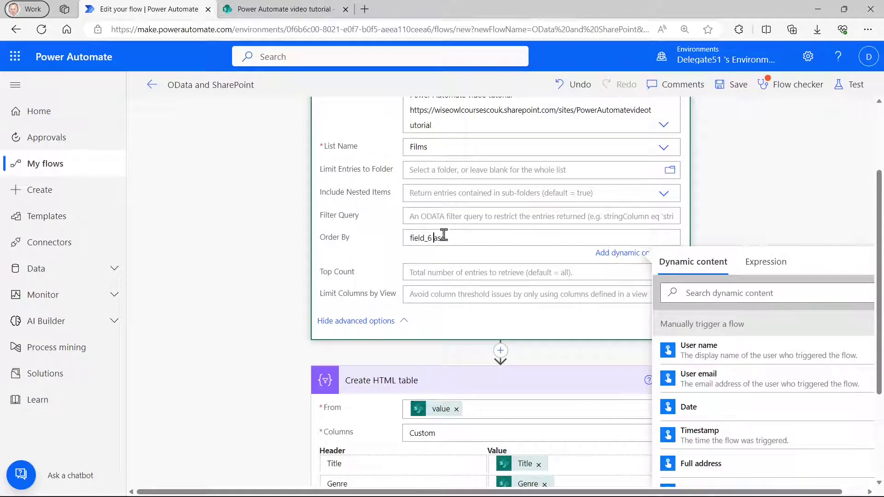
scroll(270, 284, "down", 3)
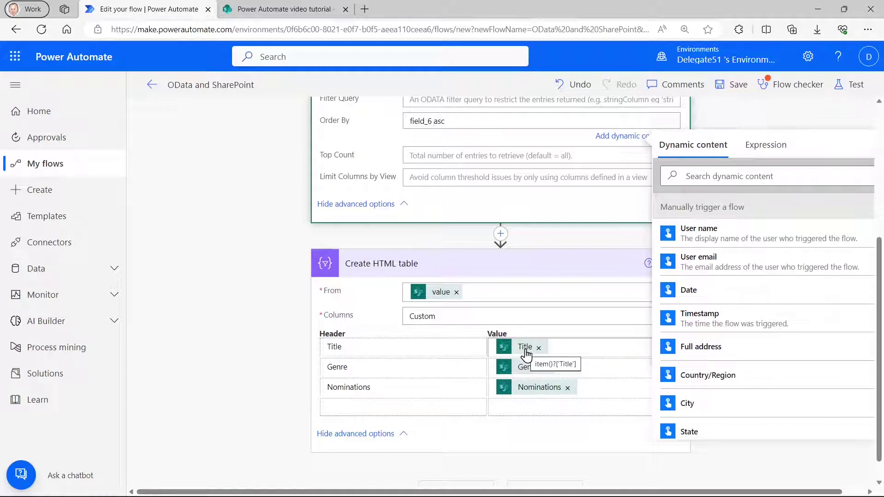
type(", Title asc")
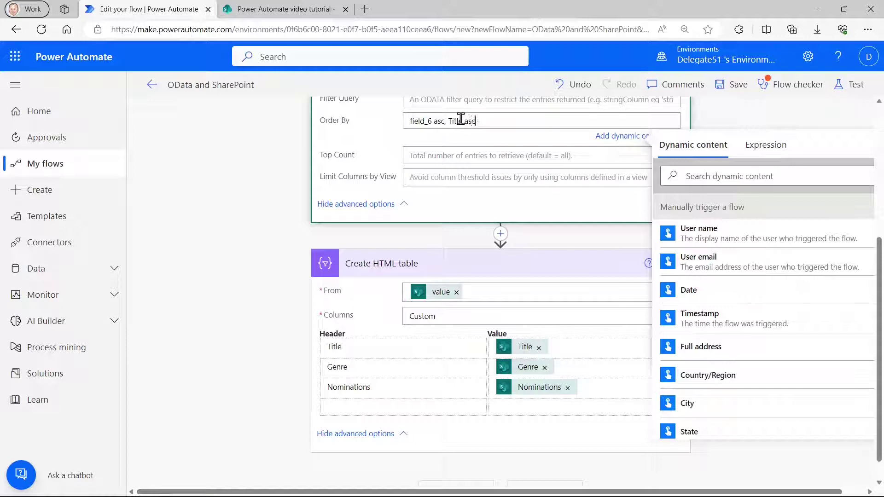
left_click(197, 203)
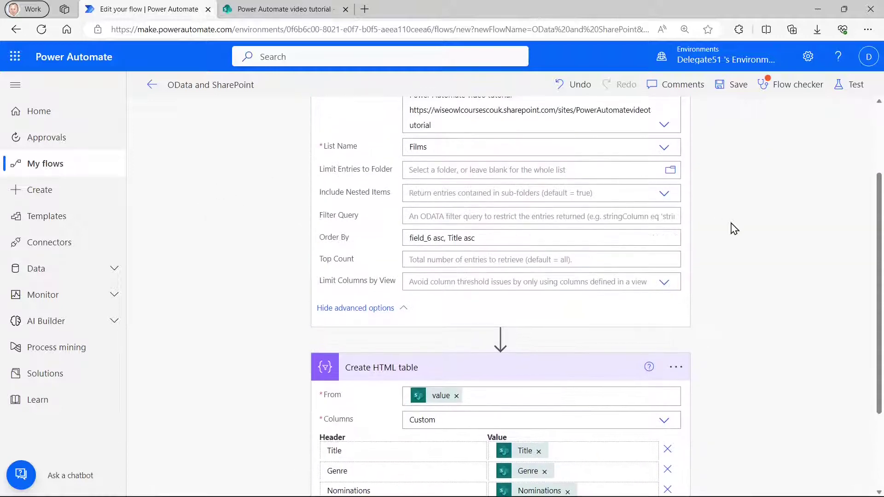
Save the flow, dismiss the flow checker, and run a manual test of the new sort order.
left_click(848, 89)
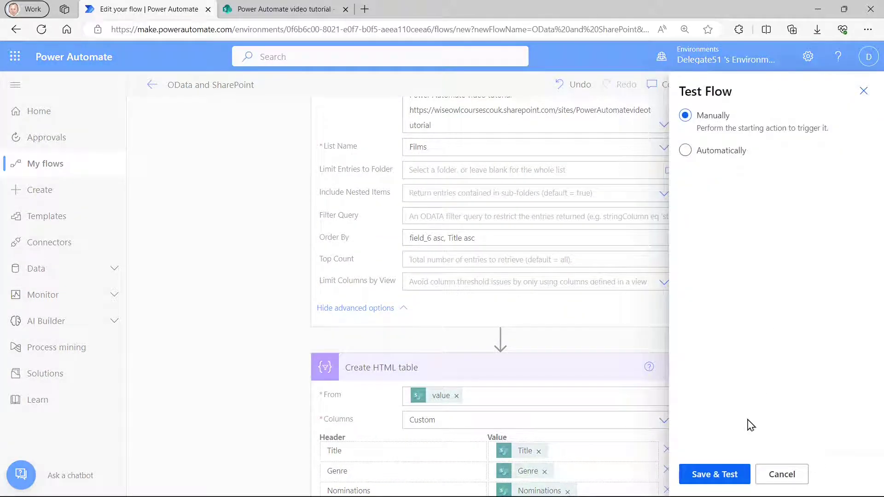
left_click(726, 479)
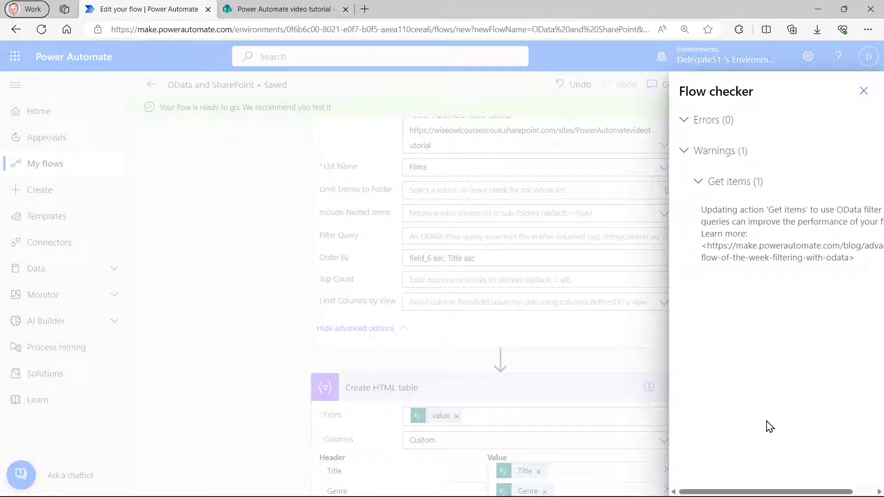
left_click(864, 91)
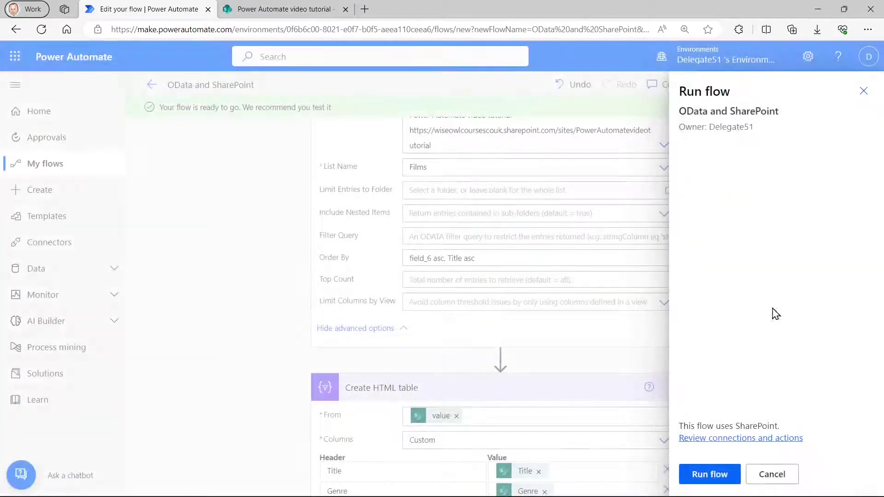
left_click(720, 474)
left_click(711, 478)
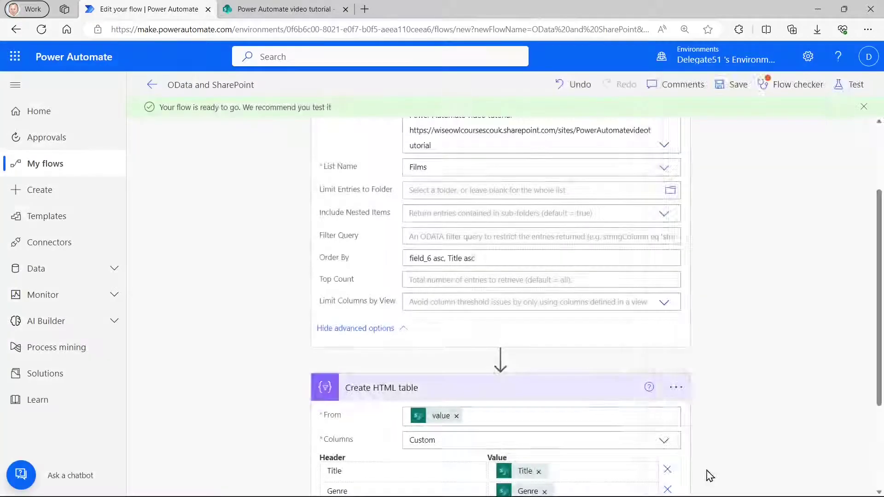
Examine the Create HTML table output of the run to check the sorting by genre and title.
scroll(210, 282, "down", 1)
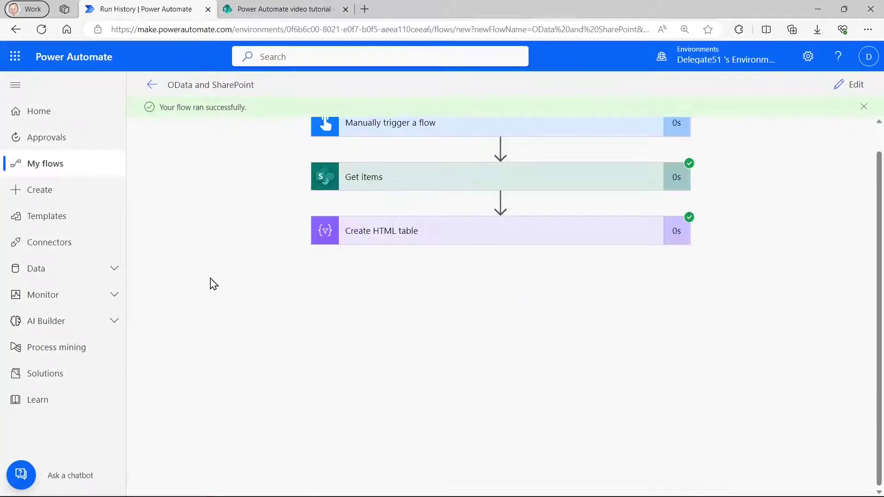
left_click(395, 241)
scroll(282, 320, "down", 4)
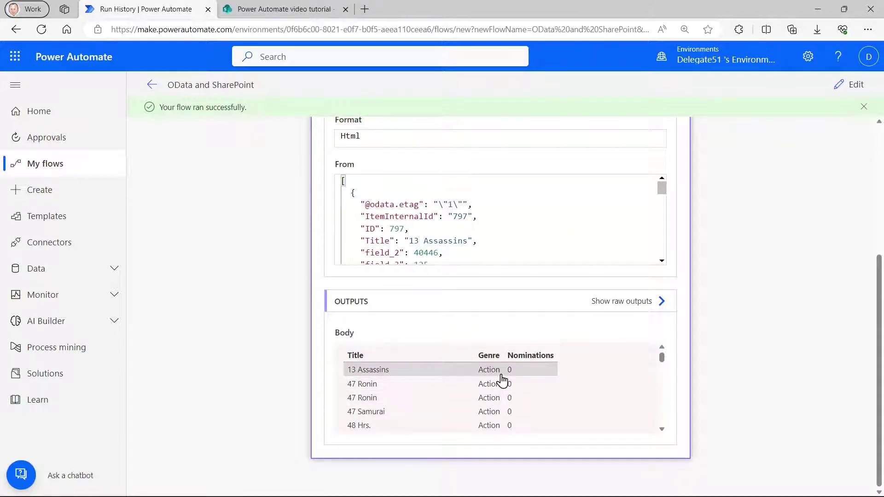
scroll(409, 399, "down", 2)
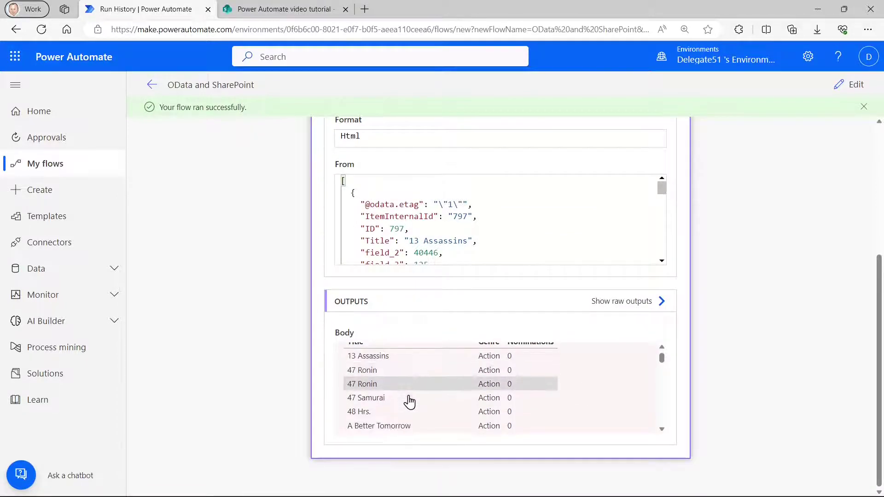
scroll(406, 400, "down", 10)
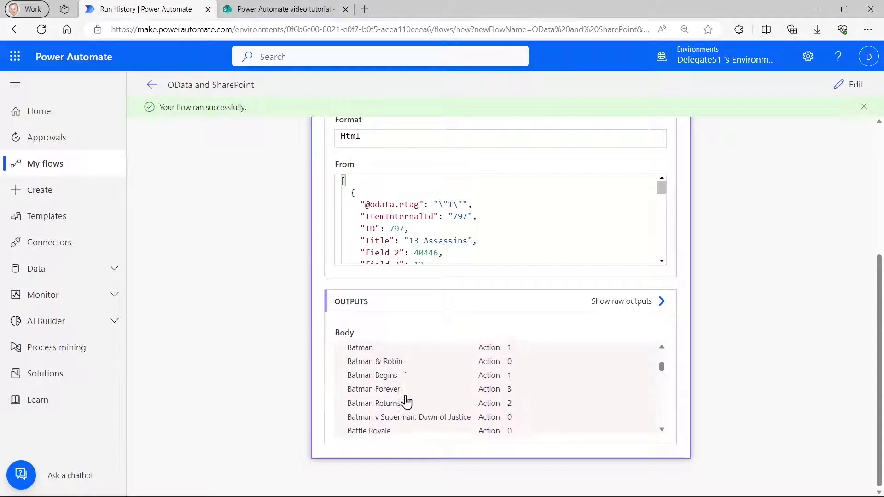
scroll(405, 401, "down", 3)
scroll(432, 396, "up", 3)
scroll(793, 282, "up", 5)
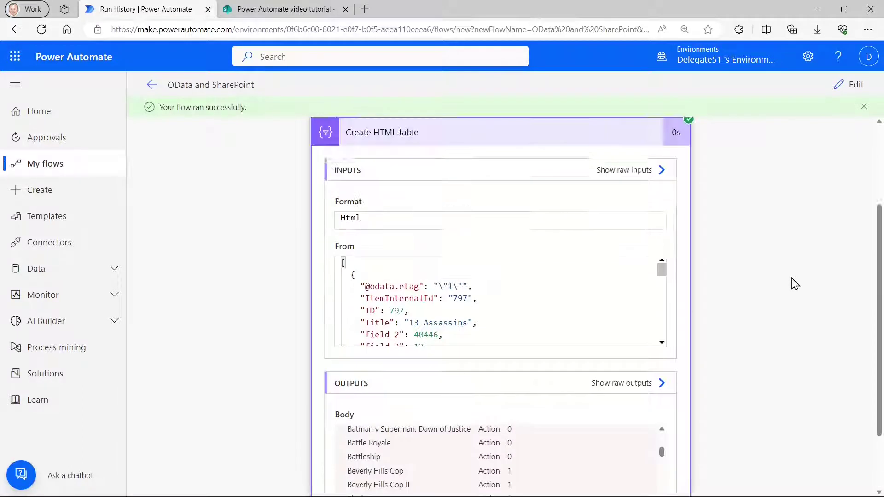
Reopen the flow for editing and set the Filter Query of Get items to field_4 ge 10.
left_click(852, 85)
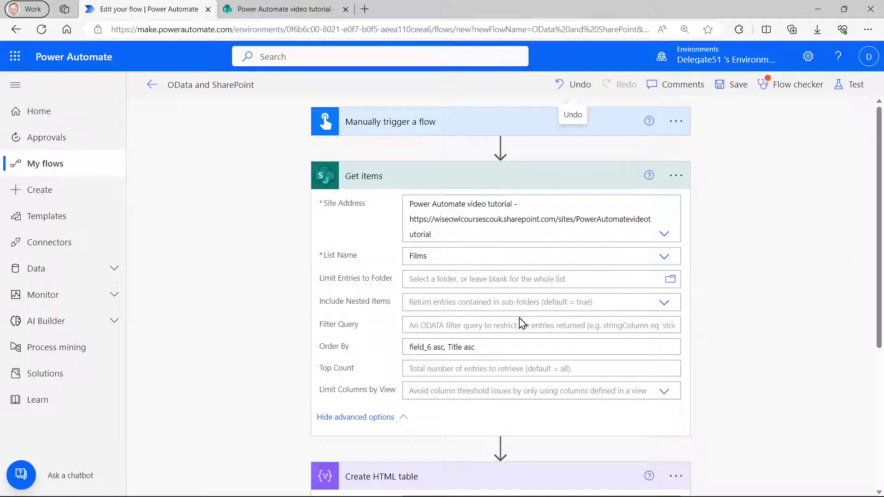
left_click(567, 317)
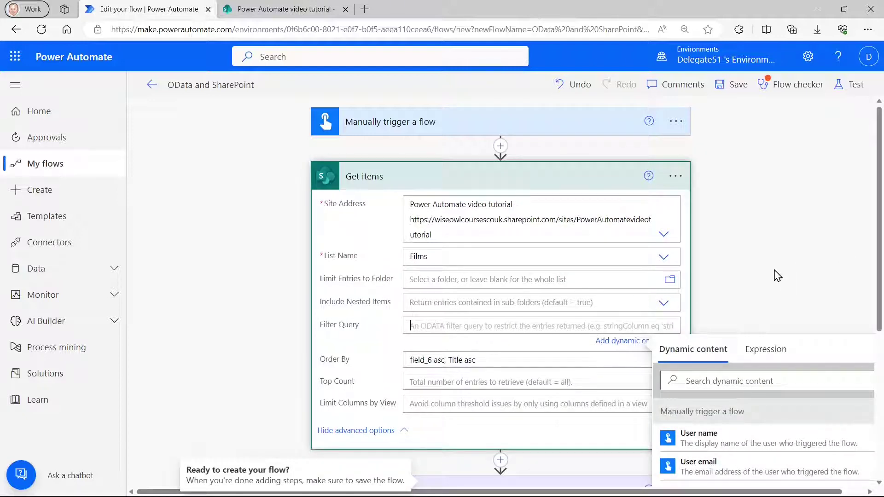
scroll(777, 275, "down", 4)
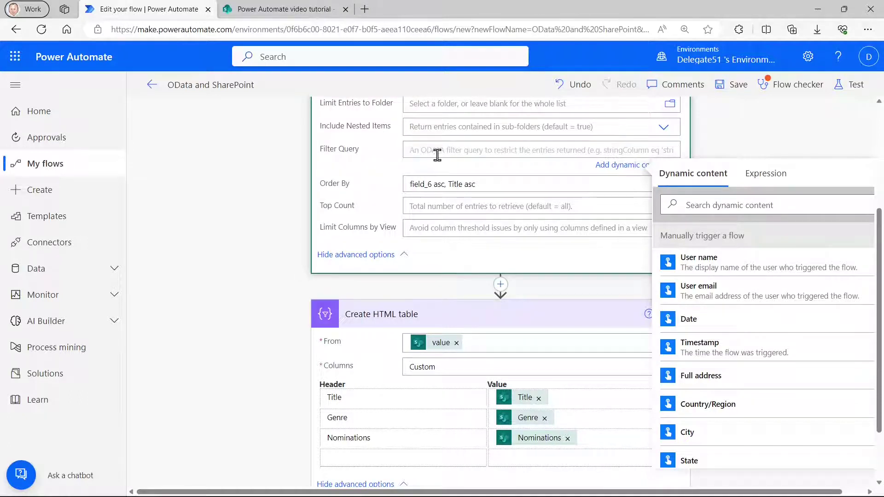
type("field")
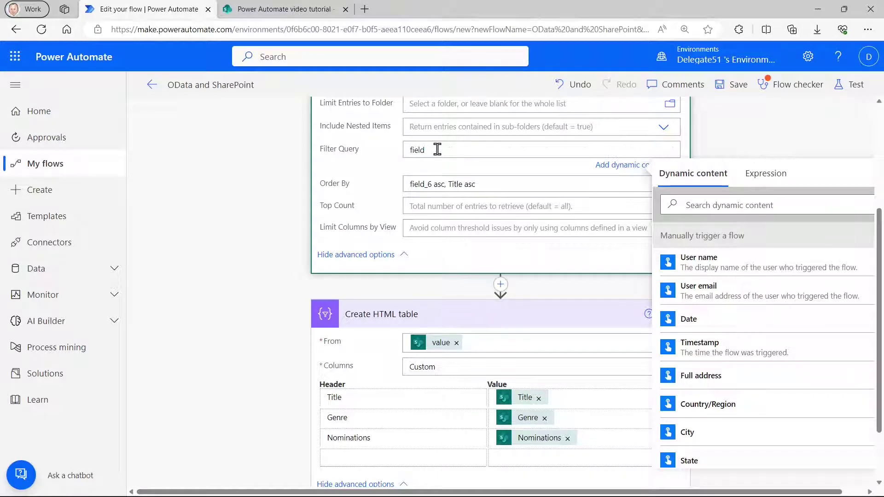
type("_4 ge 10")
left_click(712, 151)
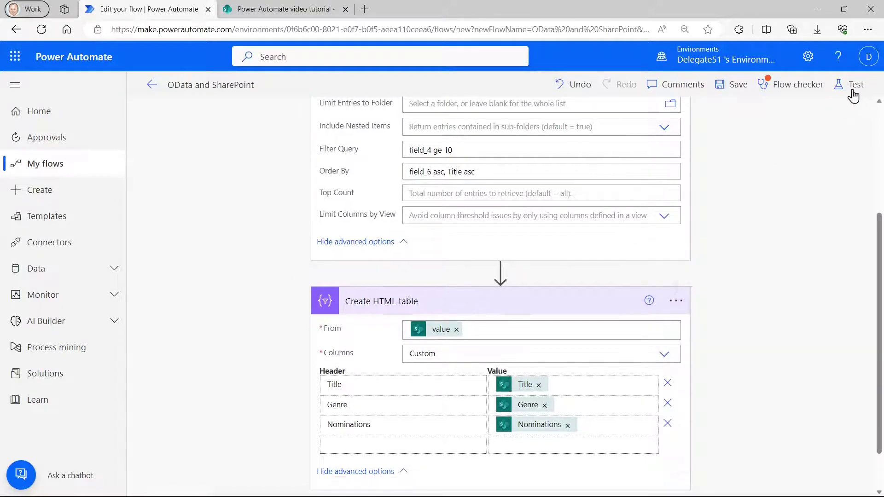
Save and manually test the filtered flow, and review the film rows in the Create HTML table output.
left_click(853, 95)
left_click(733, 476)
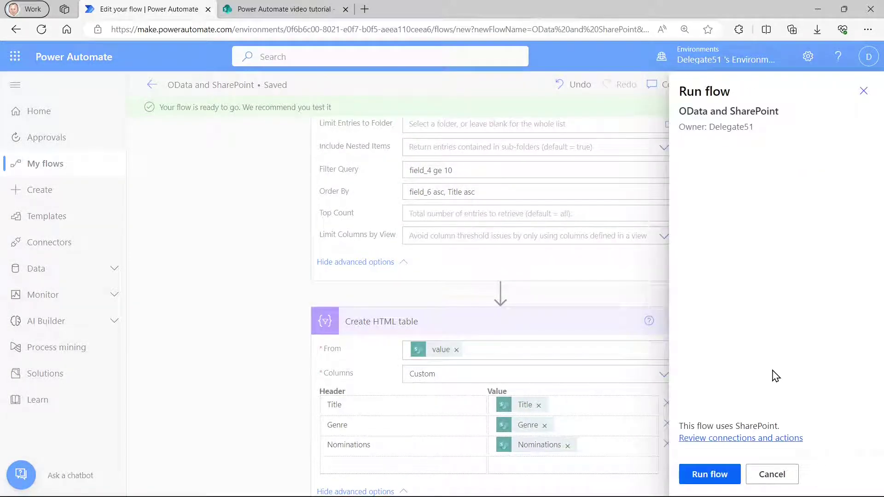
left_click(720, 475)
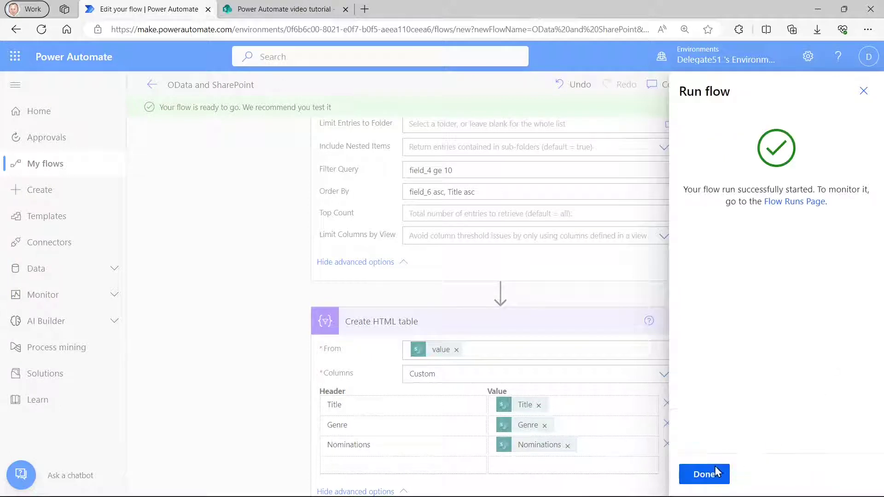
left_click(703, 474)
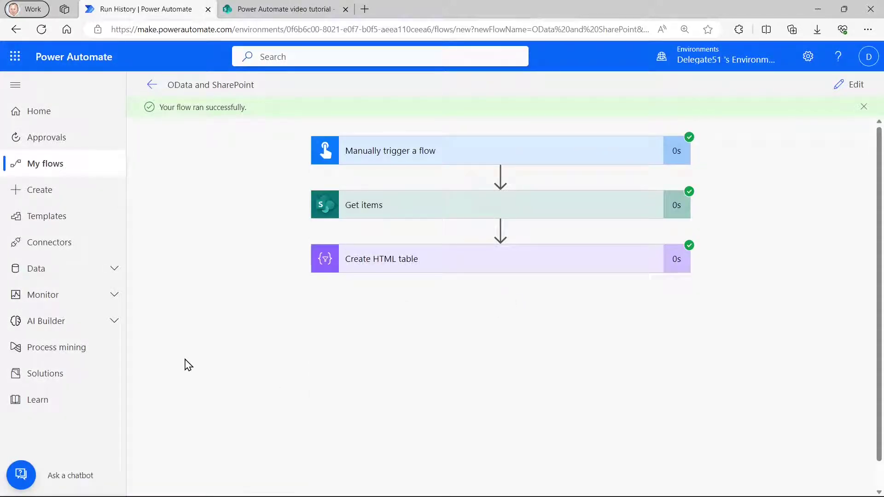
left_click(443, 263)
scroll(775, 383, "down", 5)
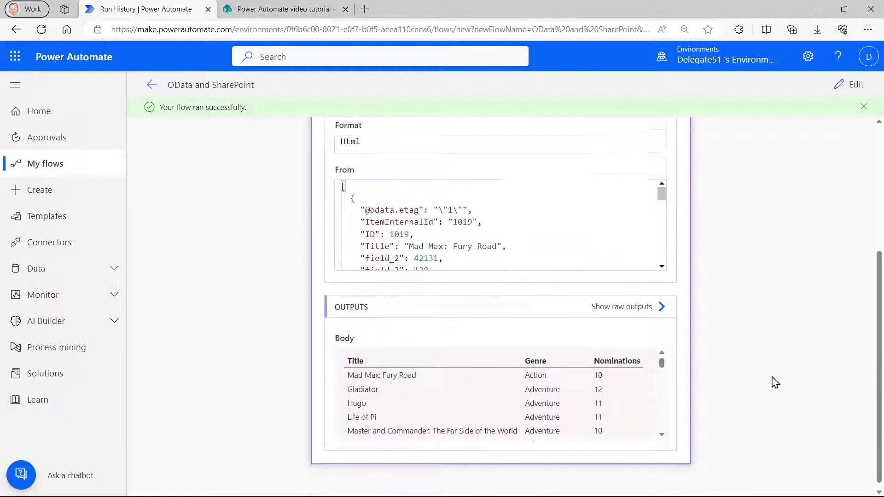
left_click_drag(662, 362, 667, 425)
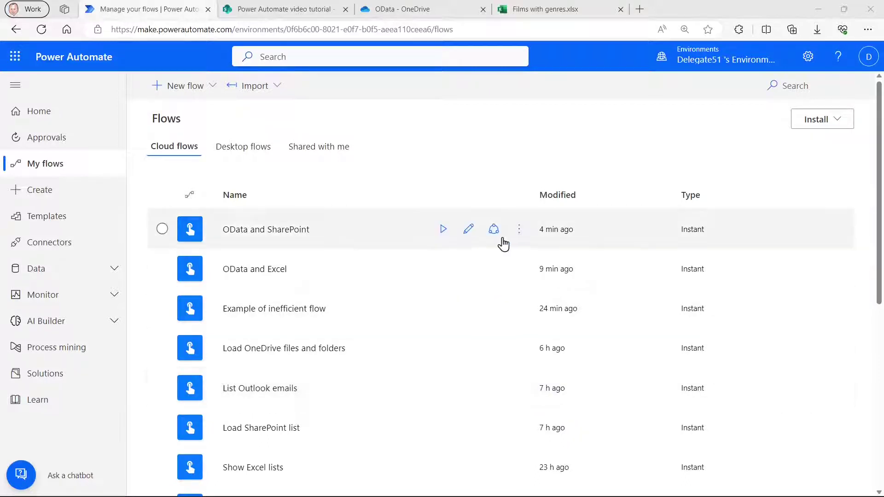
Save a copy of the OData and SharePoint flow under the name Other things you can do with filters.
left_click(521, 240)
left_click(521, 238)
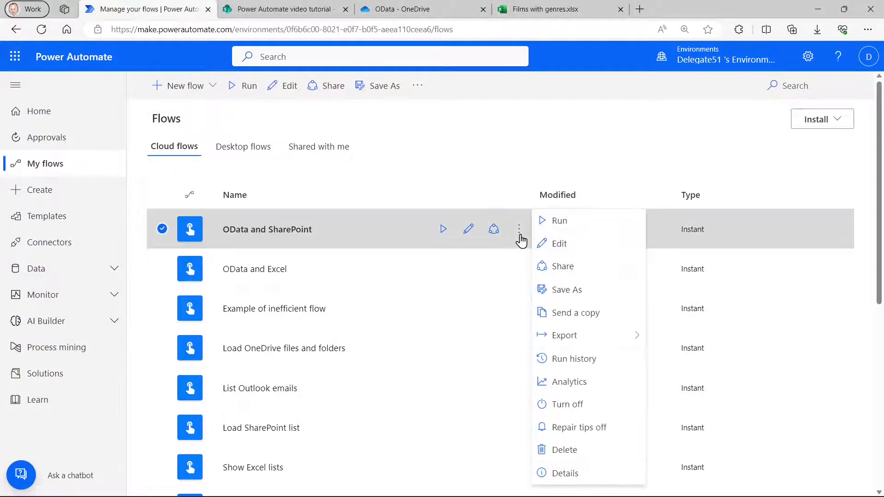
left_click(558, 290)
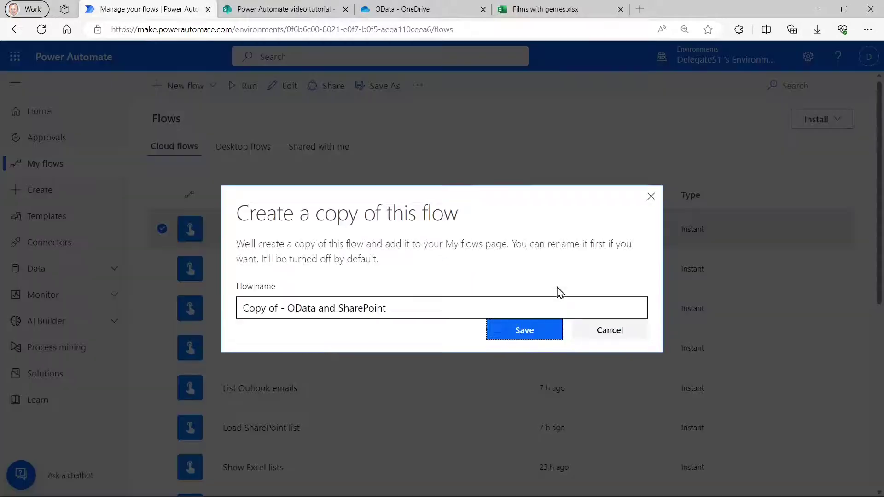
left_click_drag(285, 308, 216, 308)
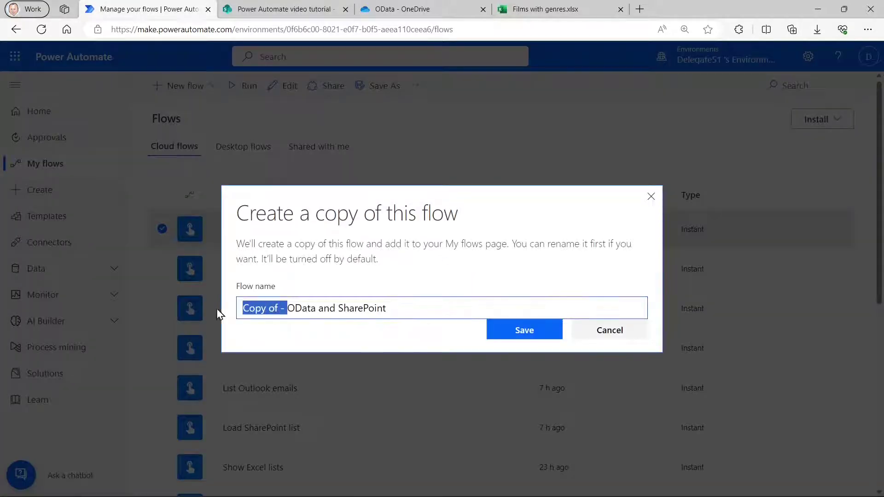
left_click_drag(488, 306, 170, 301)
type("Other things you can do with filters")
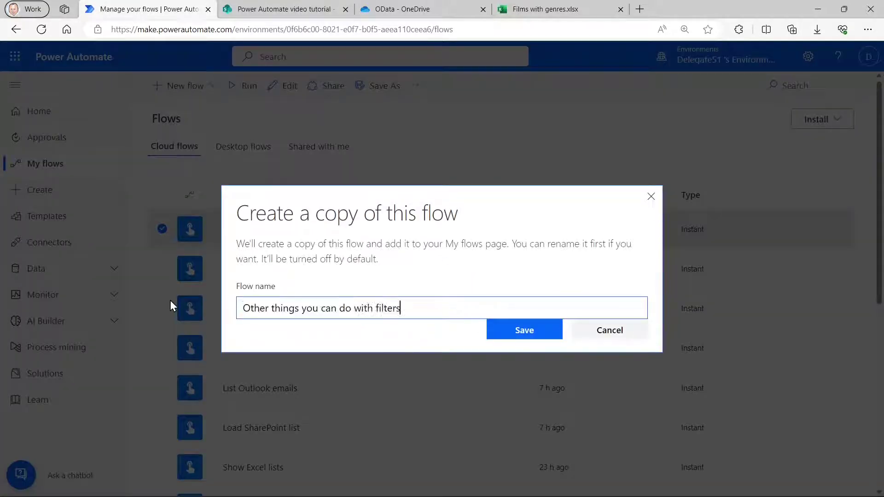
left_click(524, 330)
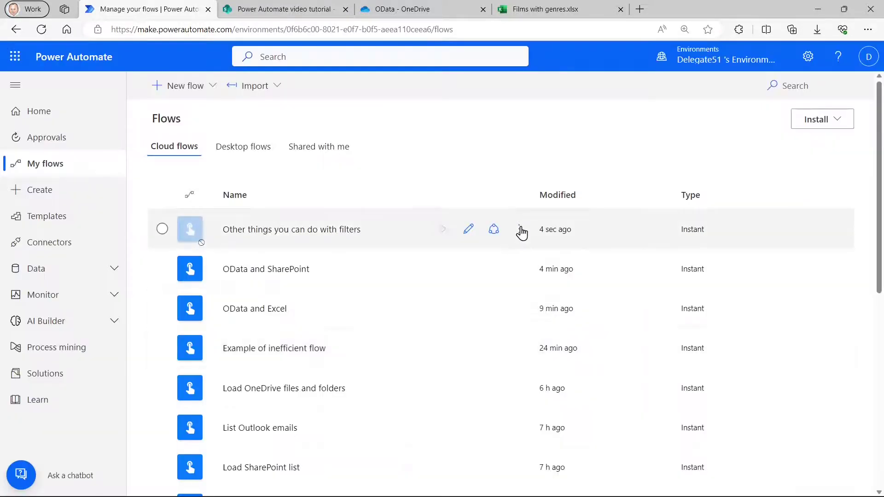
Turn on the flow Other things you can do with filters and open it for editing.
left_click(519, 230)
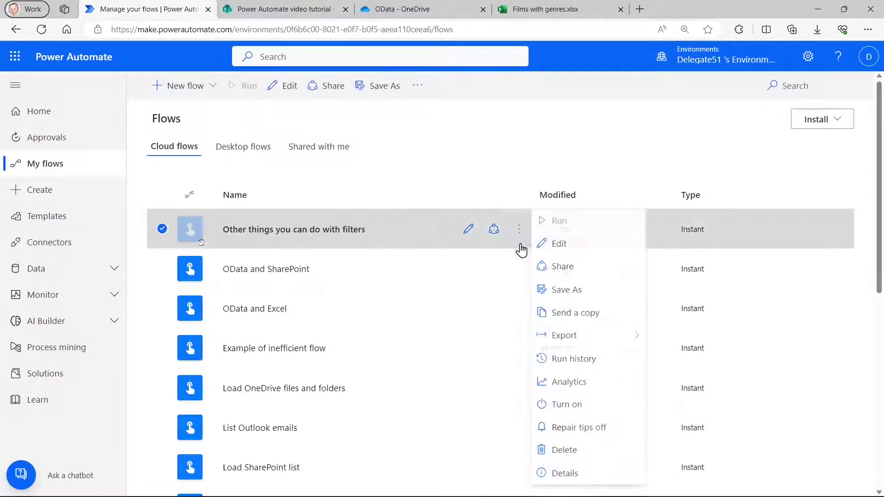
left_click(565, 406)
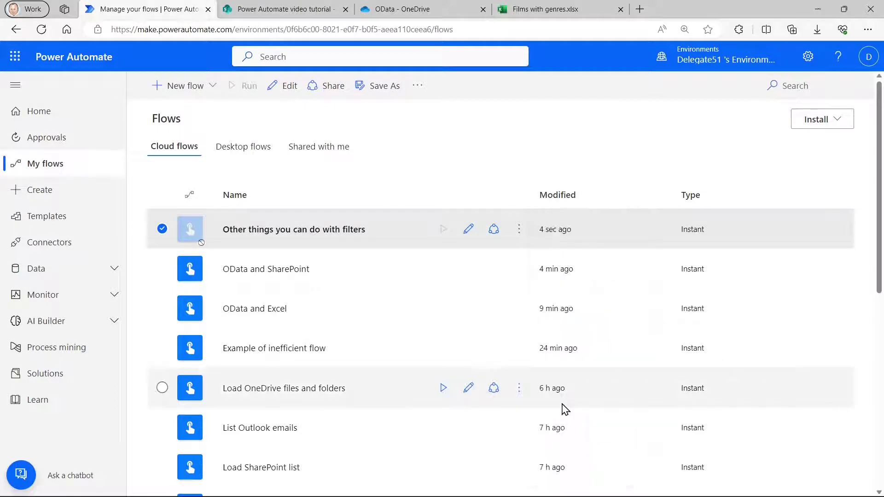
left_click(471, 233)
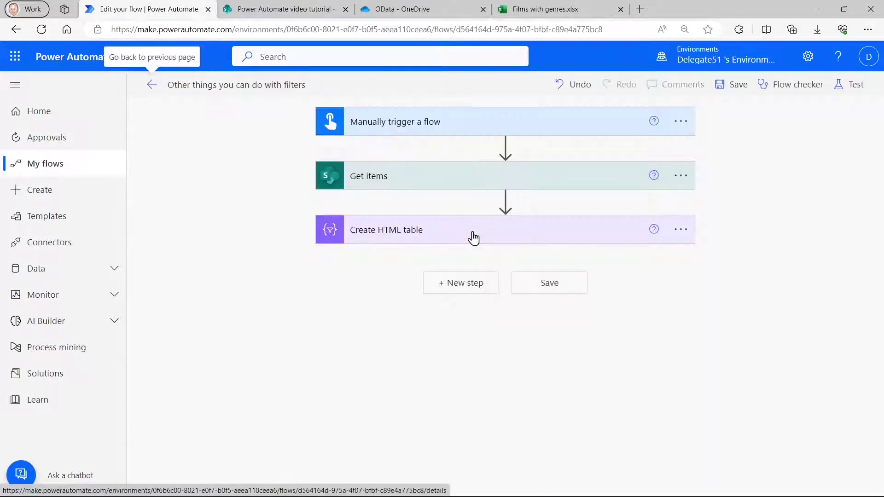
Expand the Get items action with its advanced options and clear its Filter Query and Order By values.
left_click(418, 184)
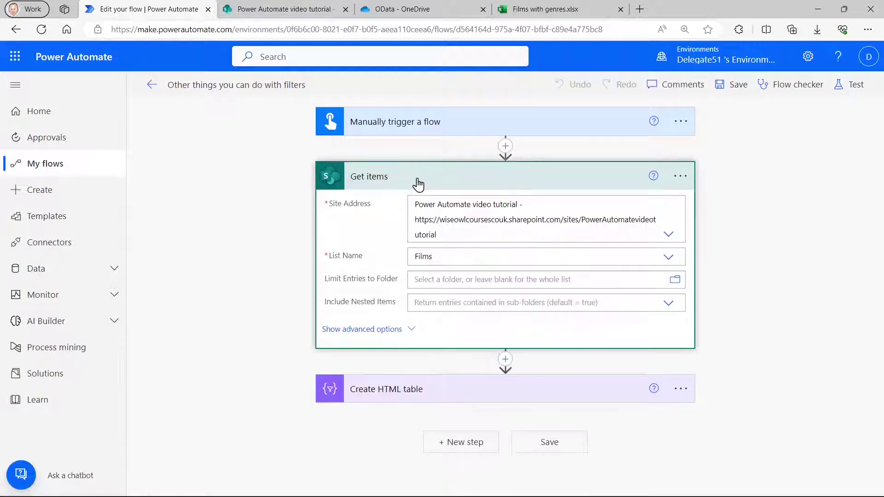
left_click(384, 330)
left_click_drag(475, 326, 339, 322)
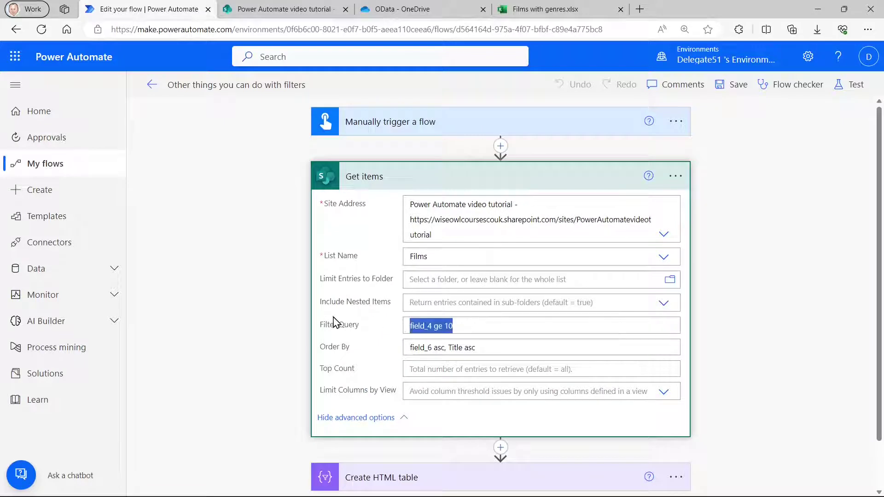
key("Delete")
left_click(486, 364)
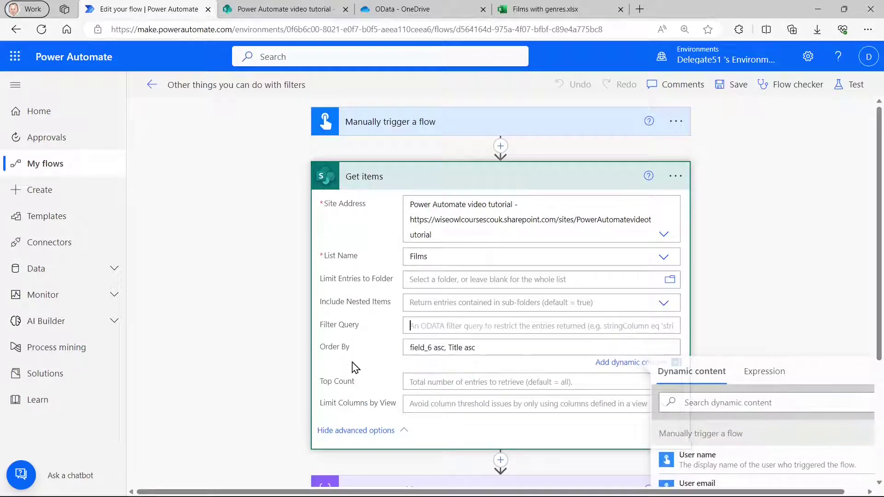
left_click_drag(491, 346, 369, 340)
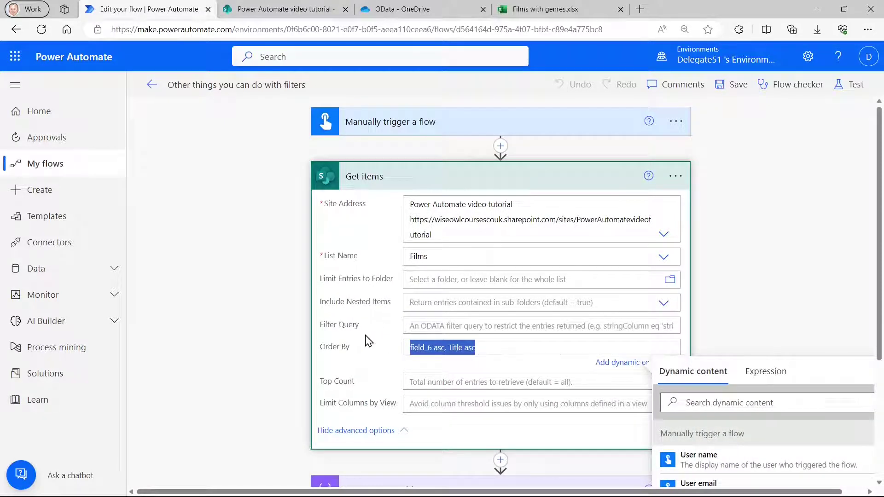
key("Delete")
Check the internal name of the Genre column in Create HTML table, and set the Filter Query of Get items to field_6 eq null.
left_click(435, 324)
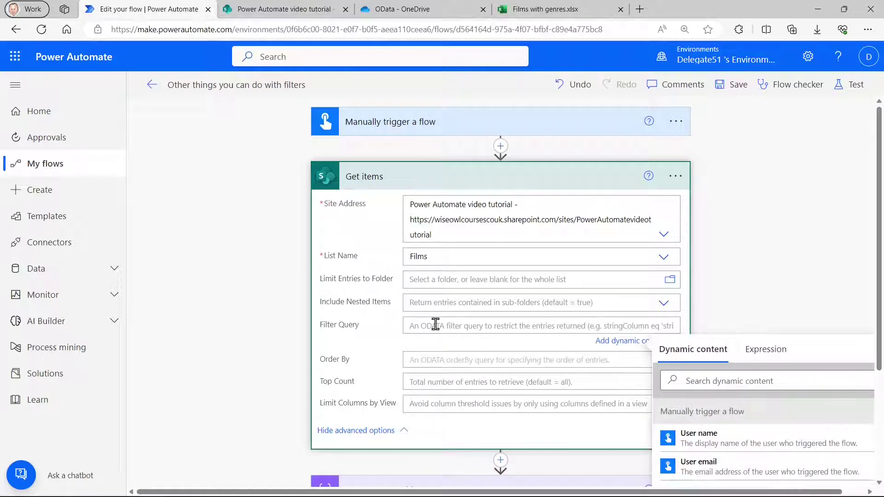
scroll(435, 336, "down", 3)
left_click(428, 341)
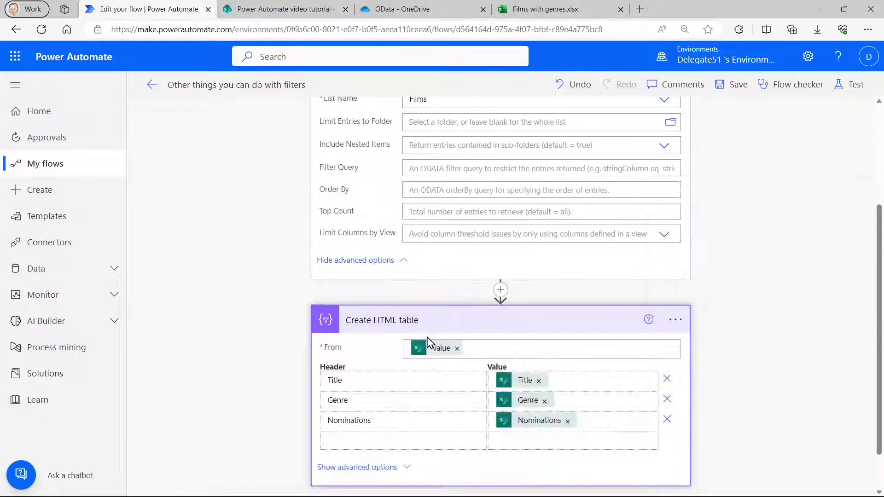
mouse_move(528, 405)
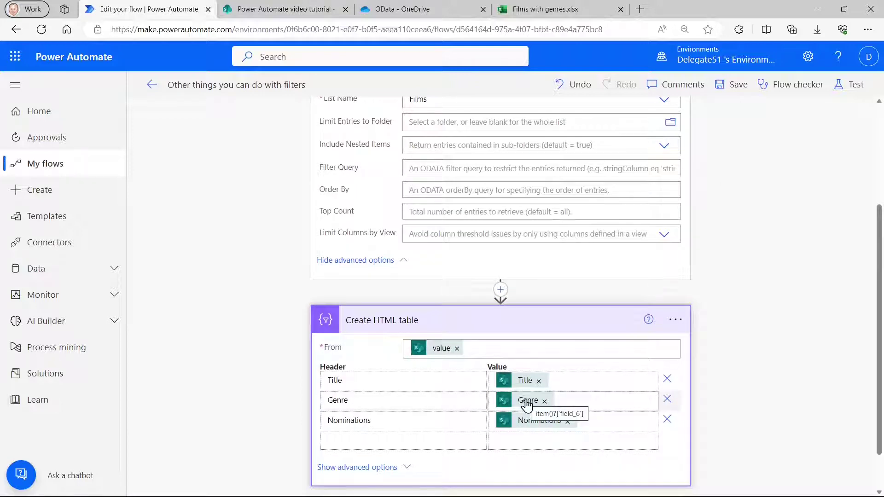
scroll(527, 405, "up", 3)
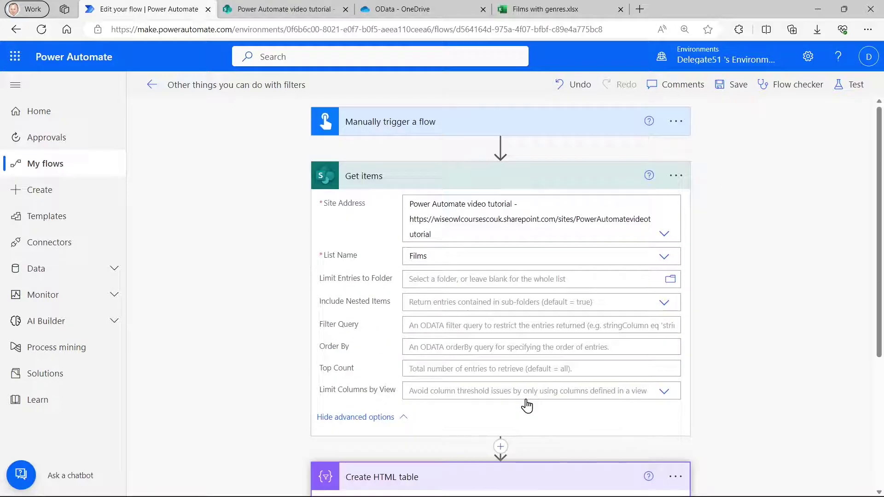
left_click(453, 325)
type("field_6")
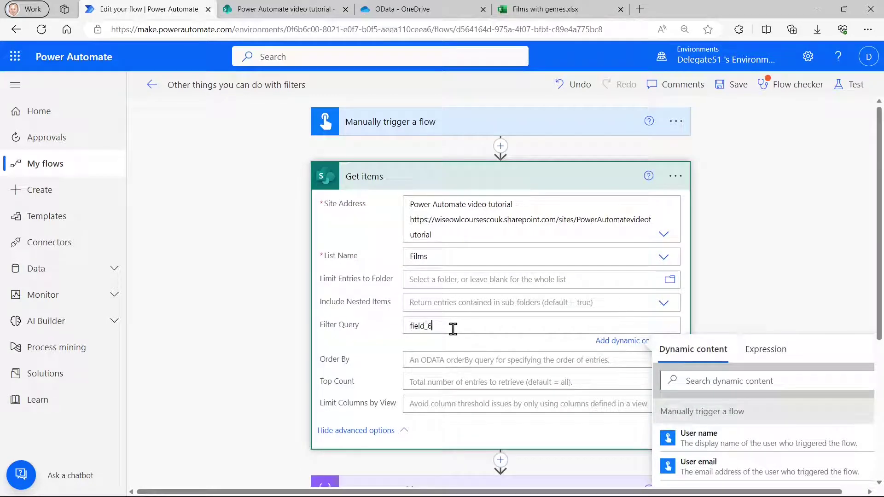
type(" eq null")
Save and manually test the flow with the null genre filter, and review the Create HTML table output.
left_click(850, 85)
left_click(709, 118)
left_click(727, 474)
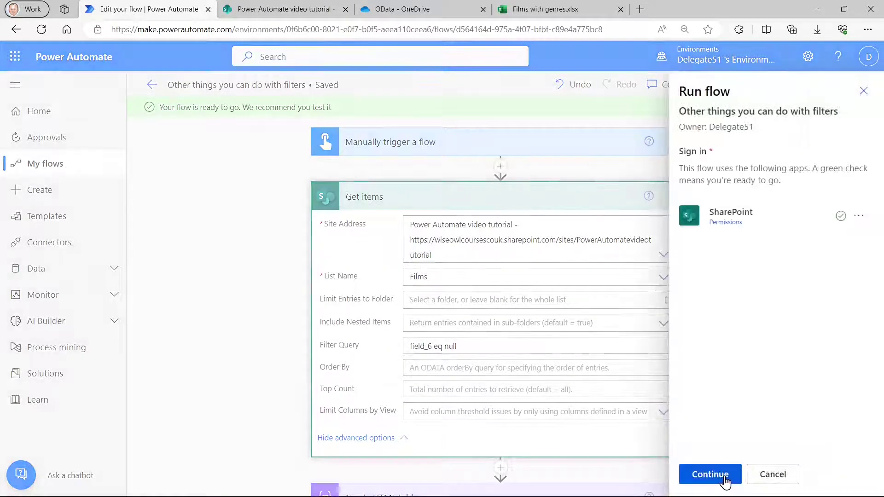
left_click(711, 474)
left_click(724, 480)
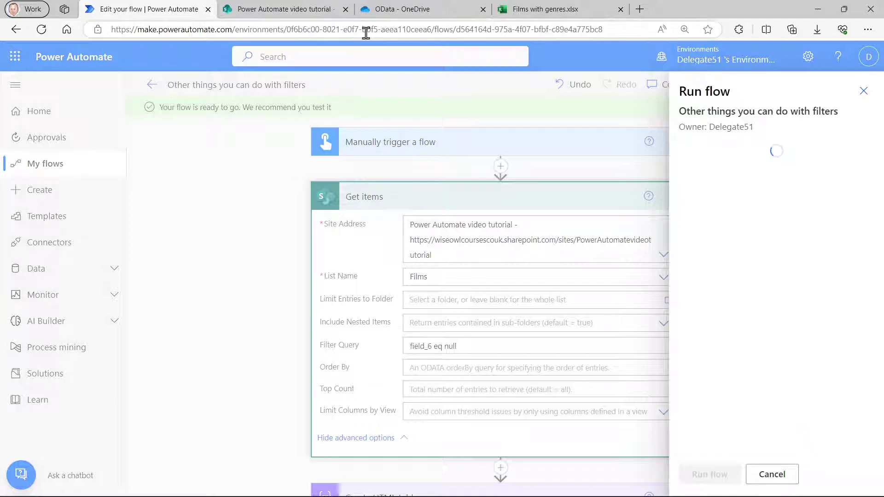
left_click(297, 12)
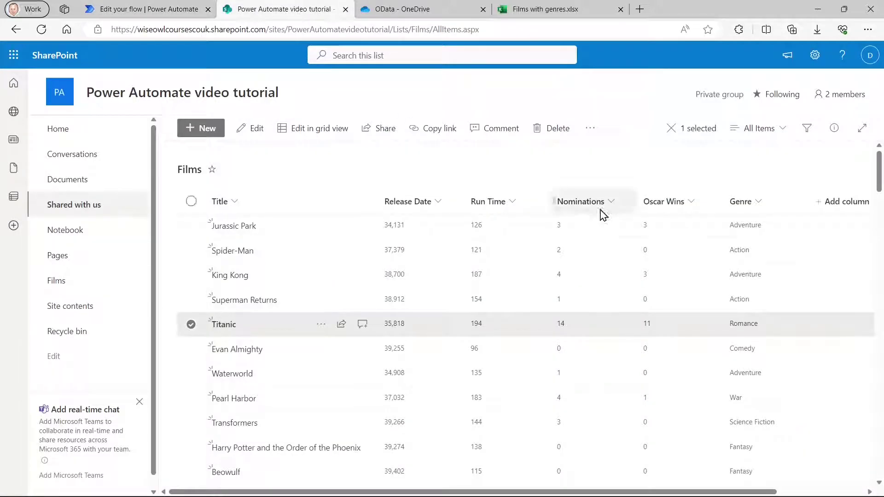
left_click(196, 8)
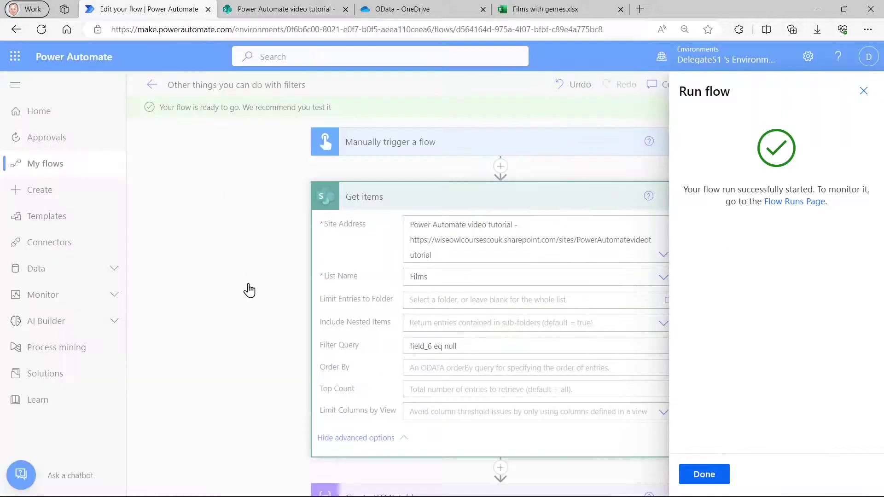
left_click(705, 474)
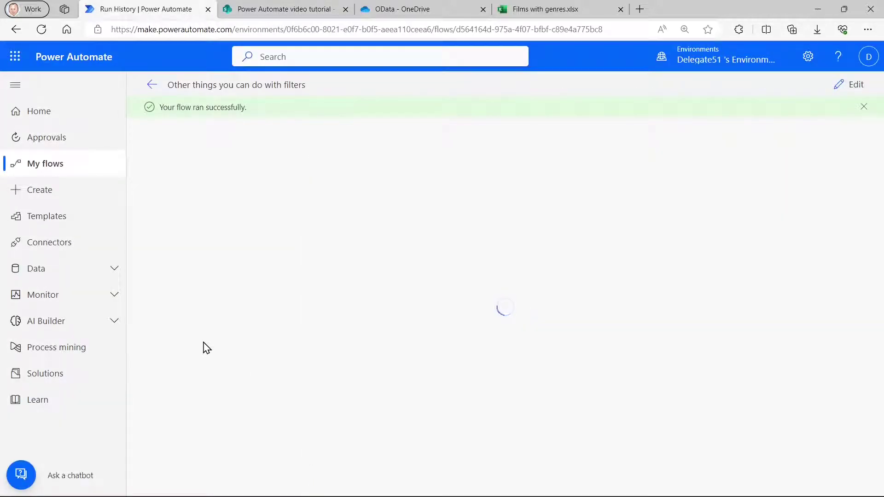
left_click(385, 263)
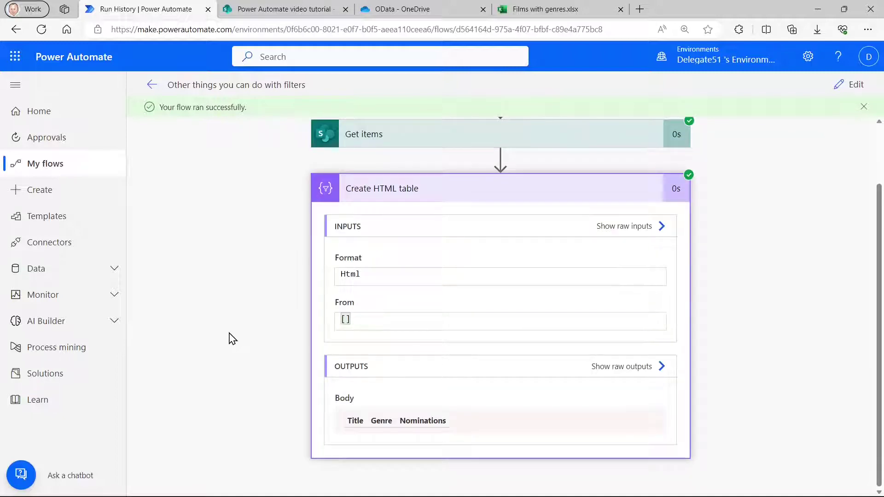
scroll(233, 339, "up", 2)
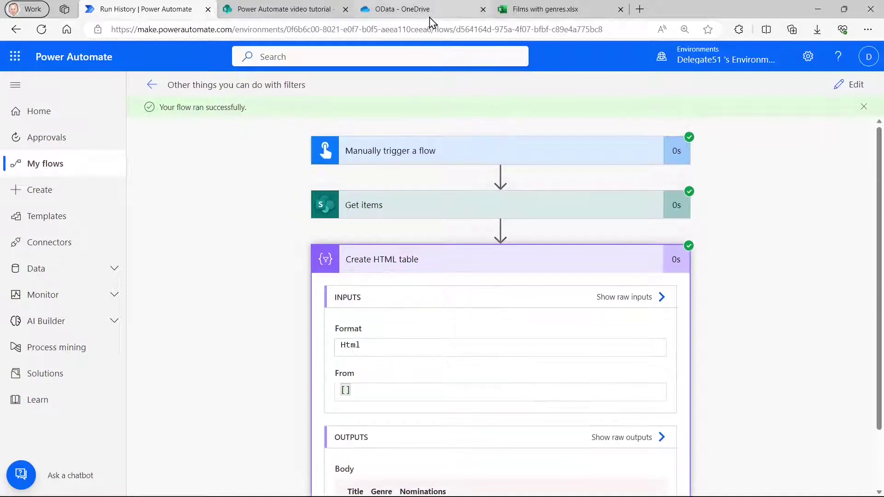
In the SharePoint Films list, edit the Titanic item to empty its Genre and save the change.
left_click(286, 9)
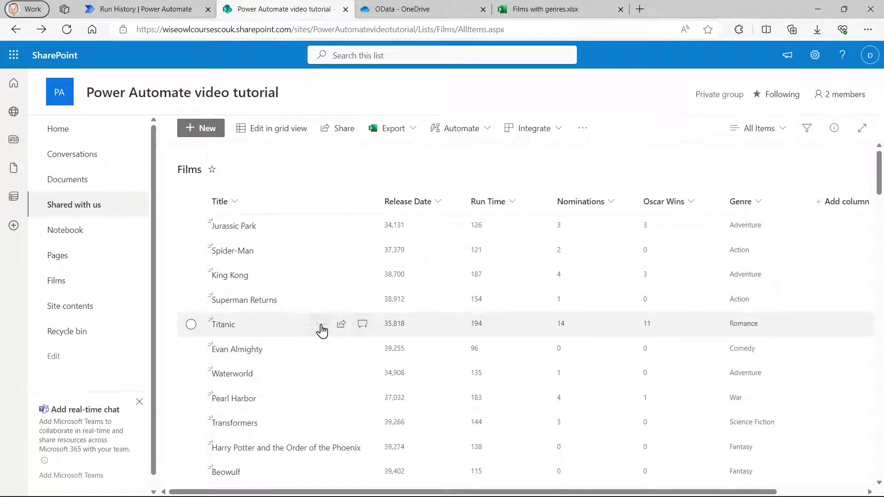
left_click(321, 326)
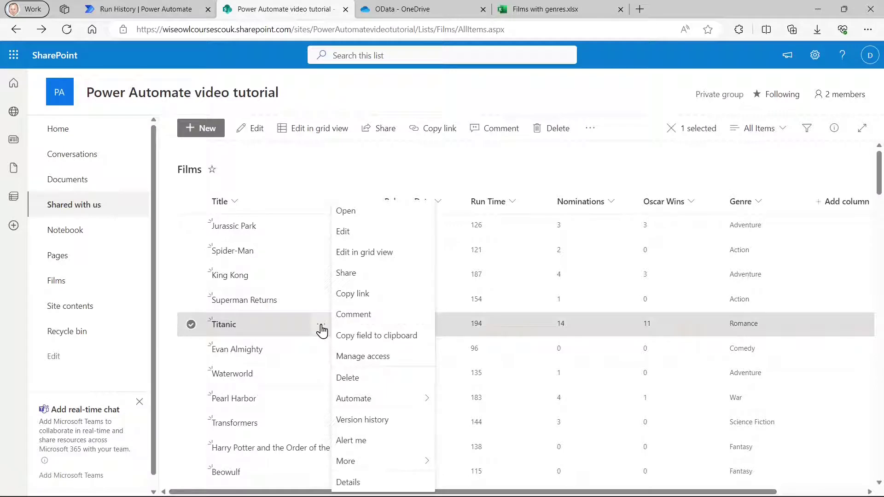
left_click(370, 239)
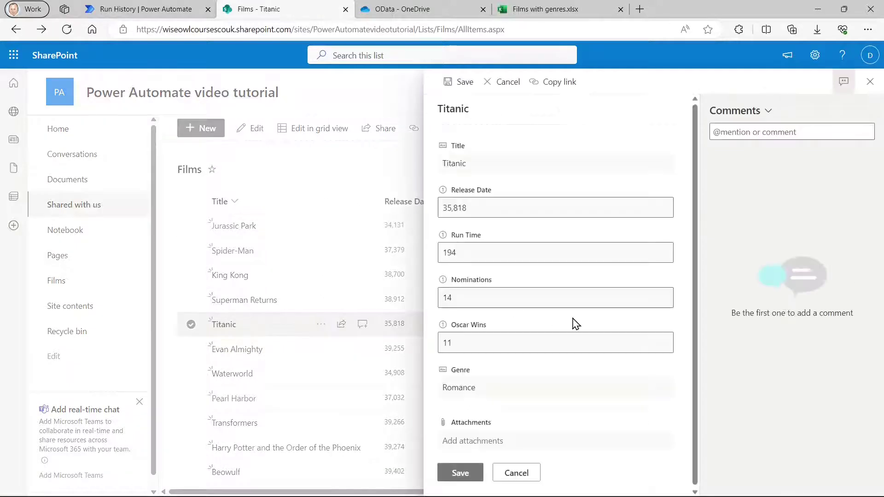
double_click(487, 391)
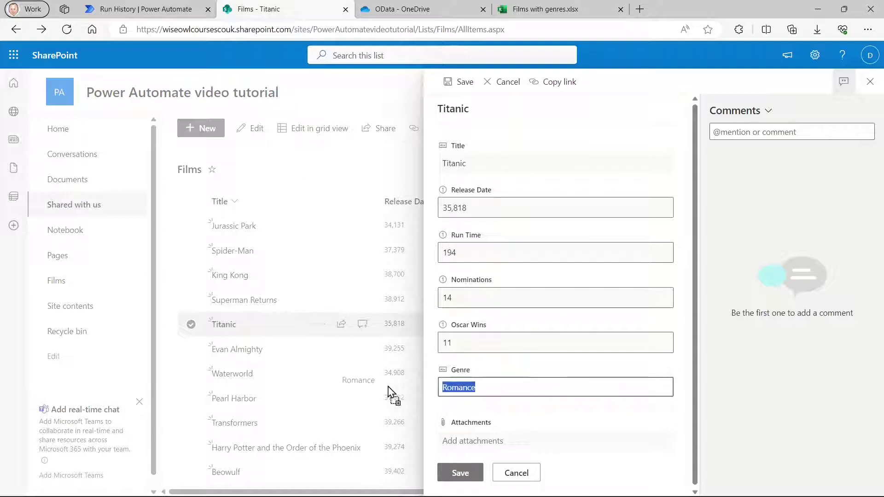
key("BackSpace")
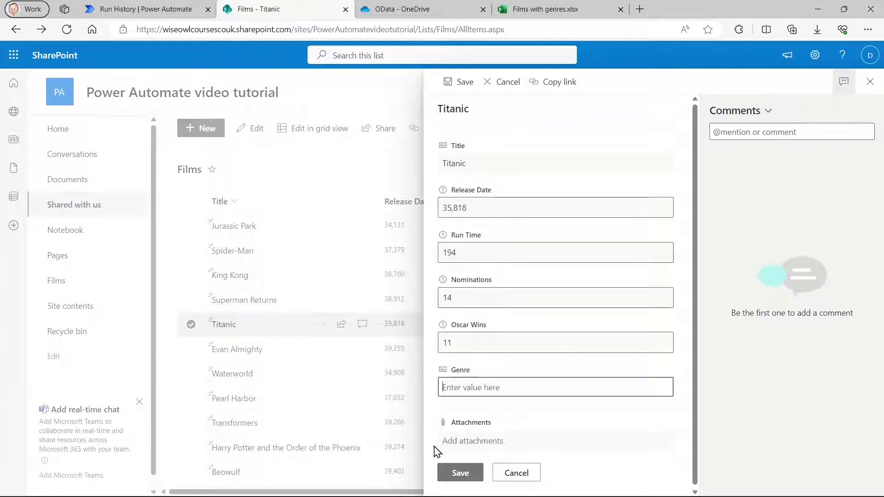
left_click(460, 473)
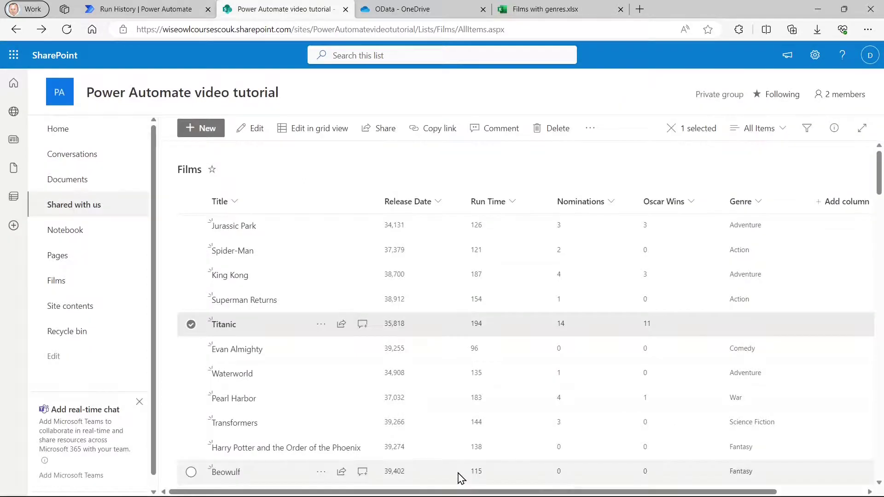
Return to Power Automate, manually test the flow again, and review the rows in the Create HTML table output.
left_click(166, 10)
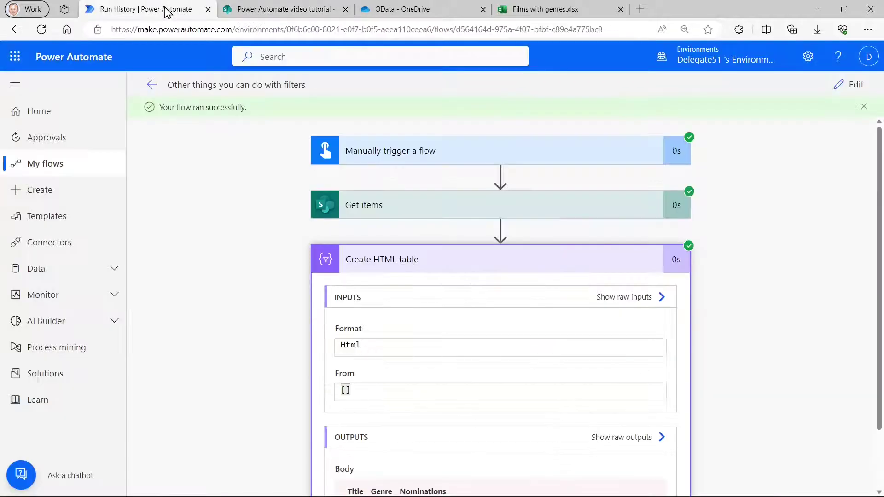
left_click(849, 84)
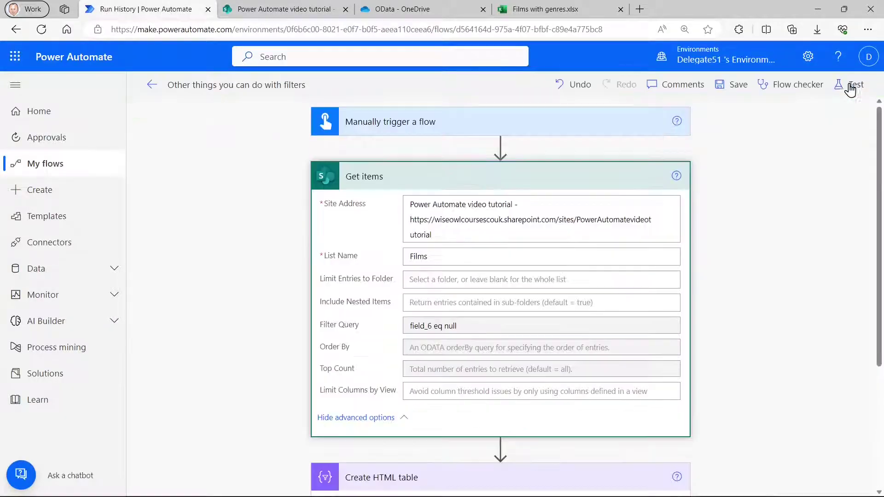
scroll(782, 246, "down", 3)
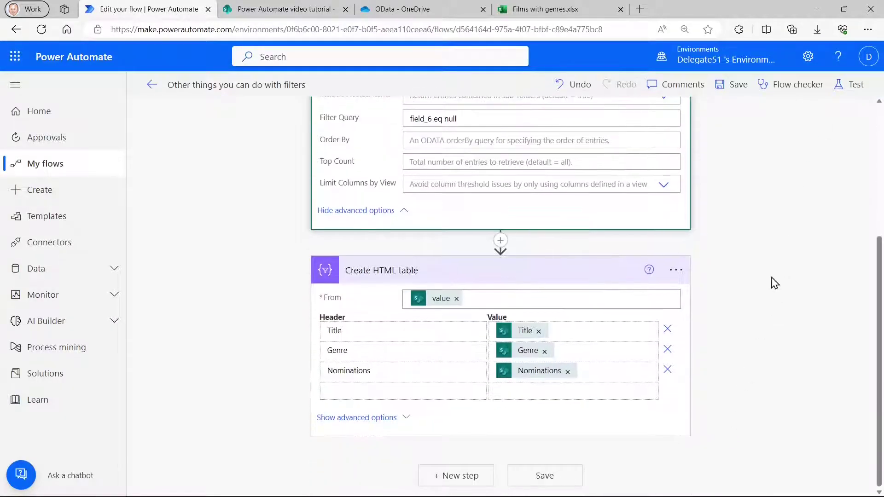
scroll(773, 280, "up", 3)
left_click(851, 87)
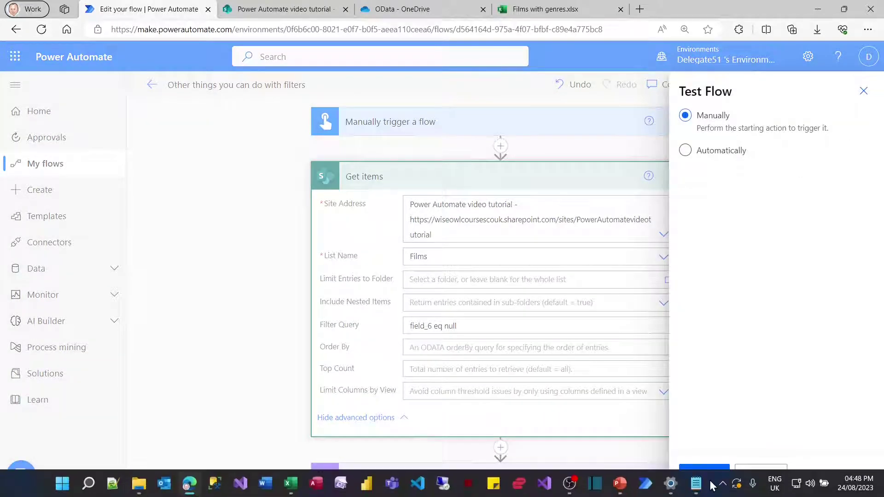
left_click(705, 473)
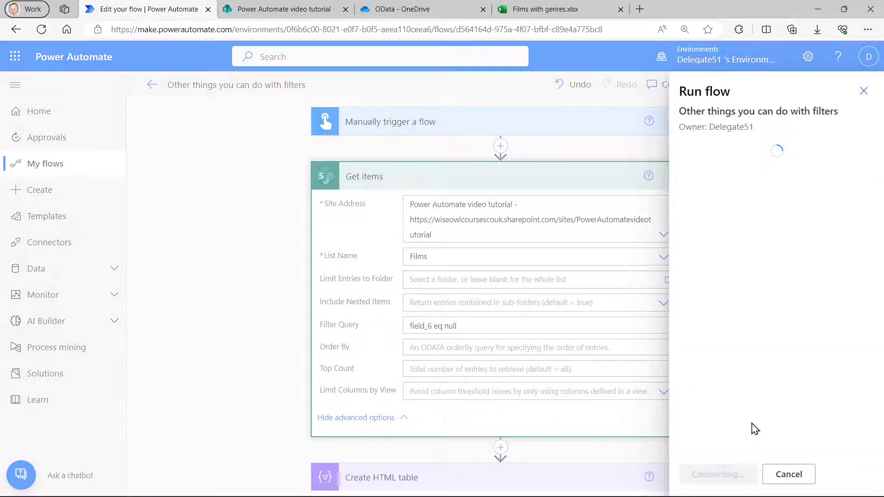
left_click(723, 473)
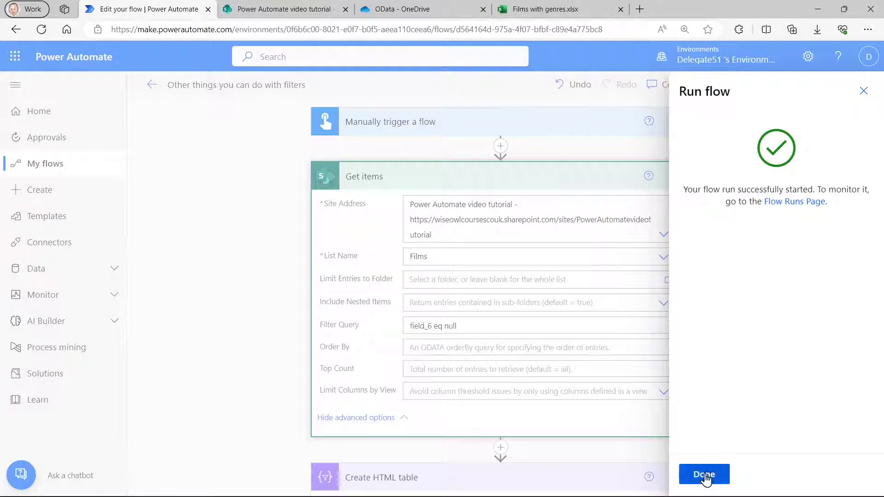
left_click(704, 474)
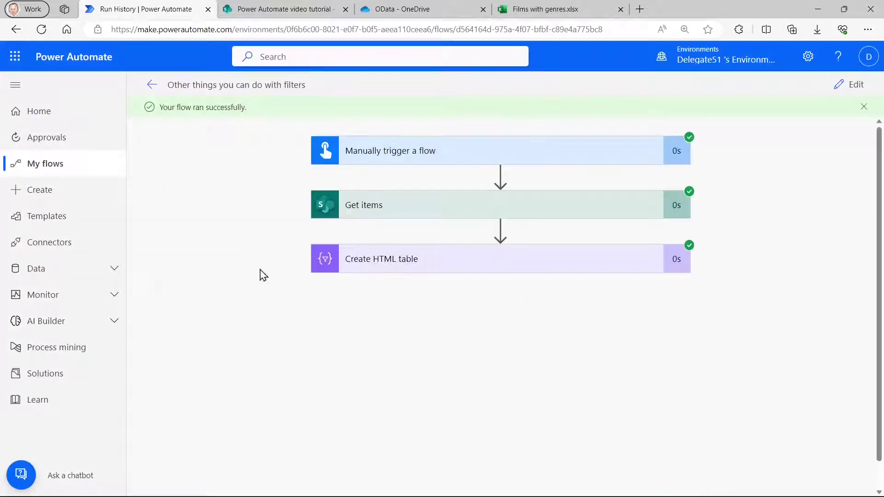
left_click(437, 272)
scroll(258, 316, "down", 4)
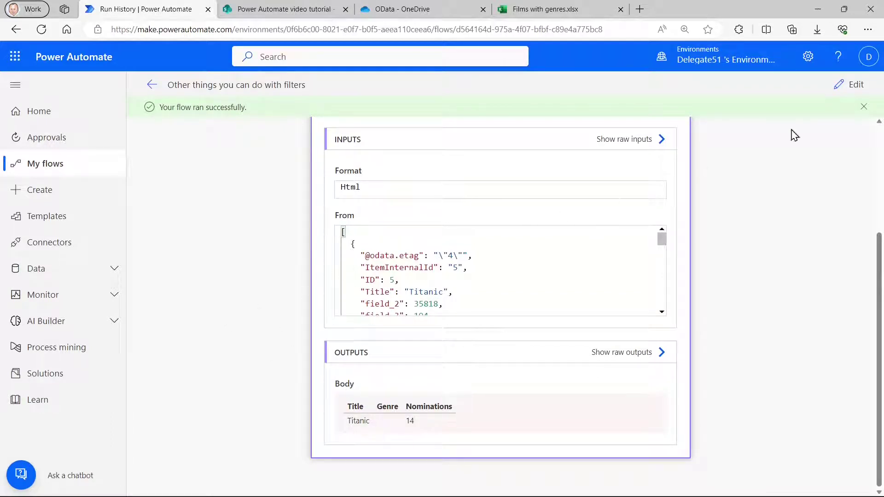
Reopen the flow for editing and clear the Filter Query of Get items, then switch to the SharePoint Films list.
left_click(851, 84)
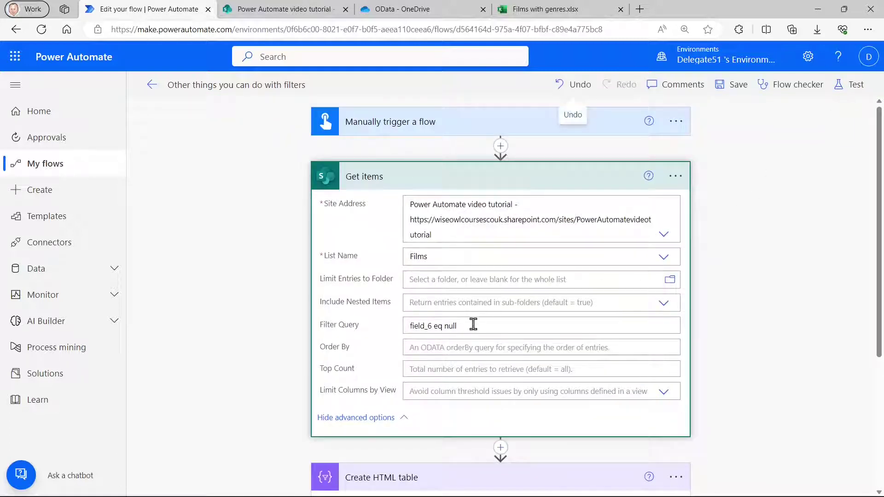
left_click_drag(474, 325, 357, 328)
key("Delete")
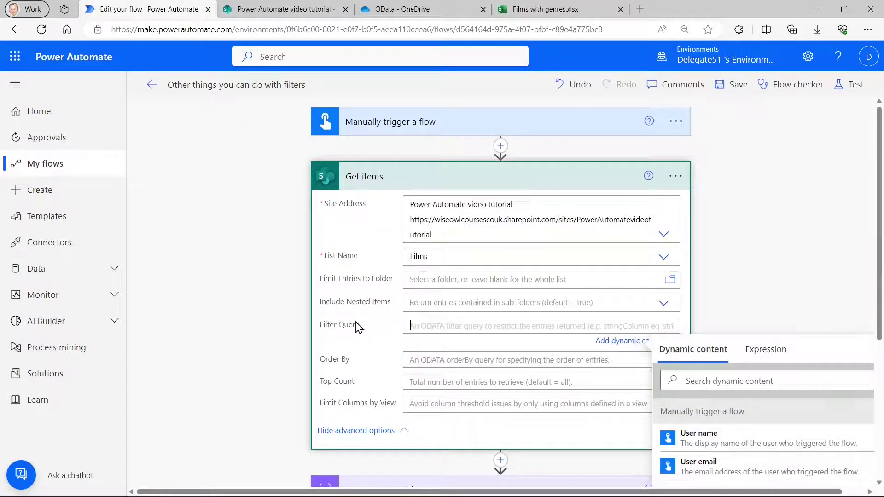
left_click(246, 291)
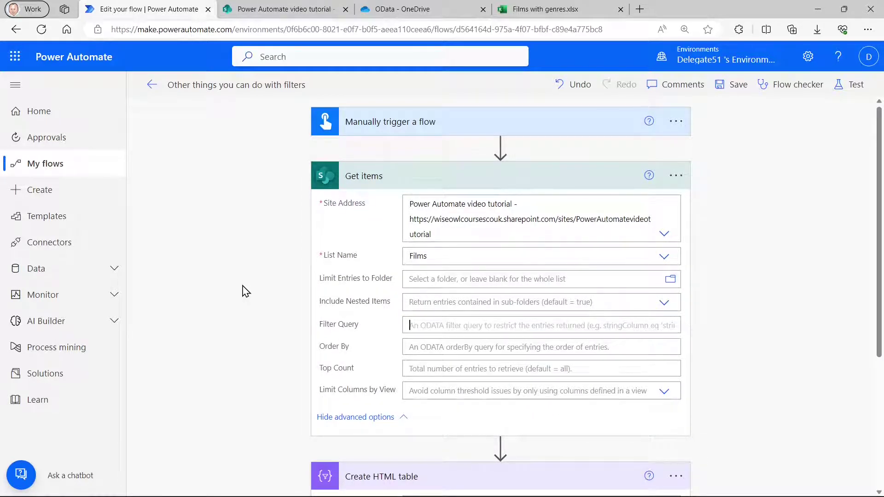
left_click(286, 10)
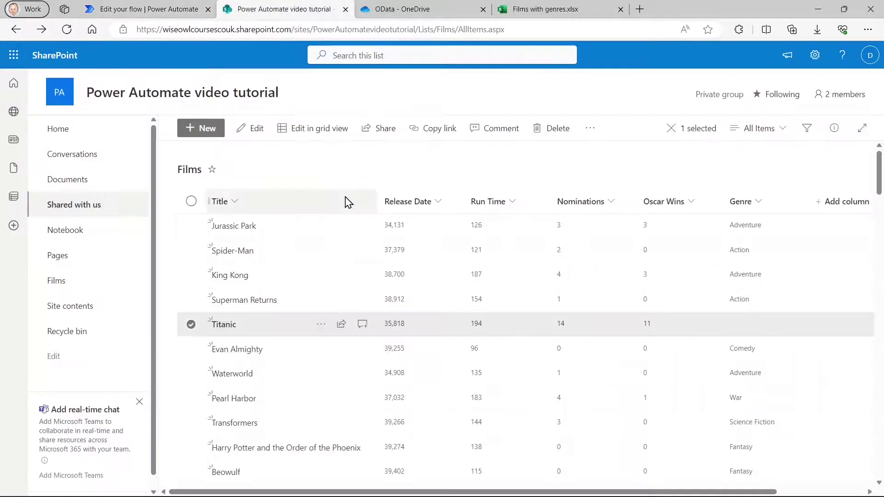
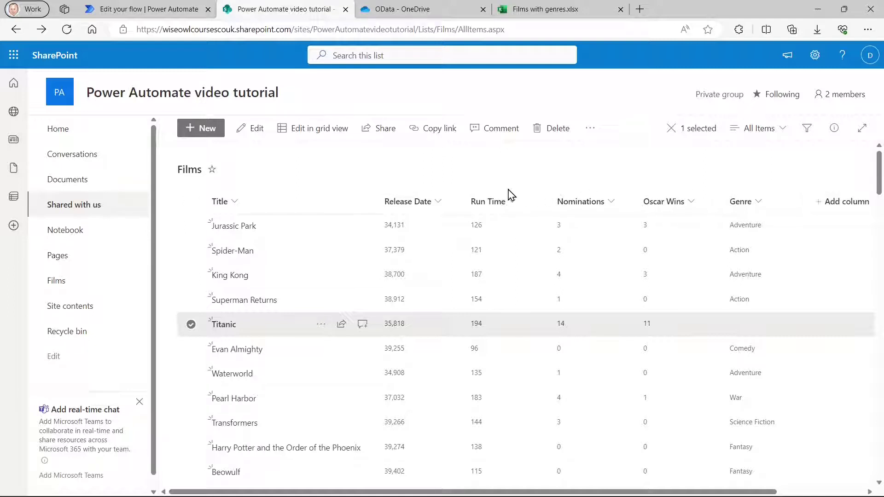
From the site's home page, start a new list from Excel by uploading the Films with genres workbook.
left_click(60, 129)
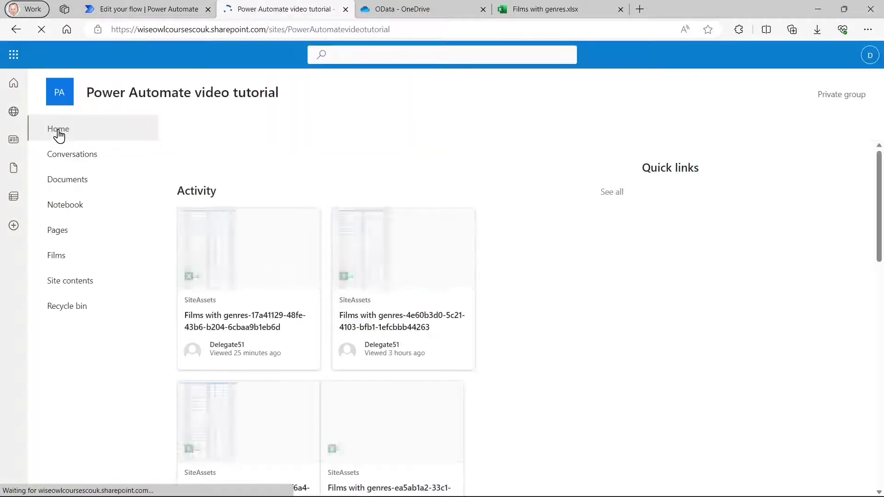
left_click(202, 129)
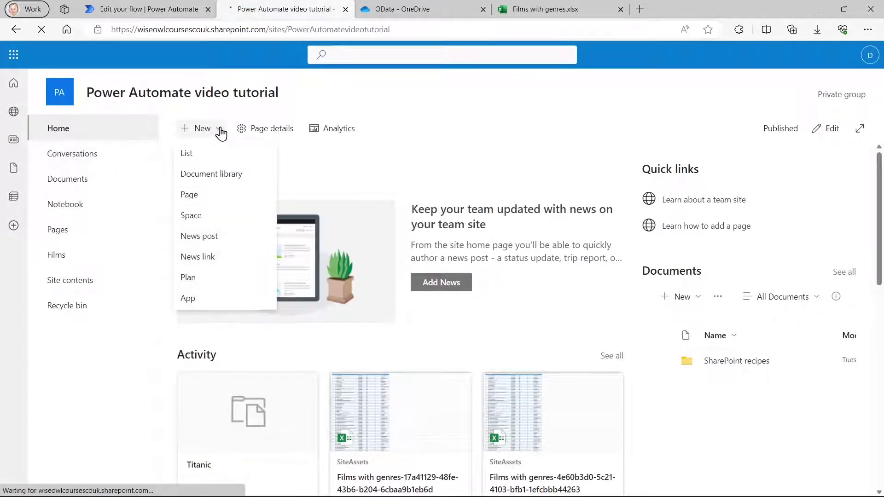
left_click(195, 156)
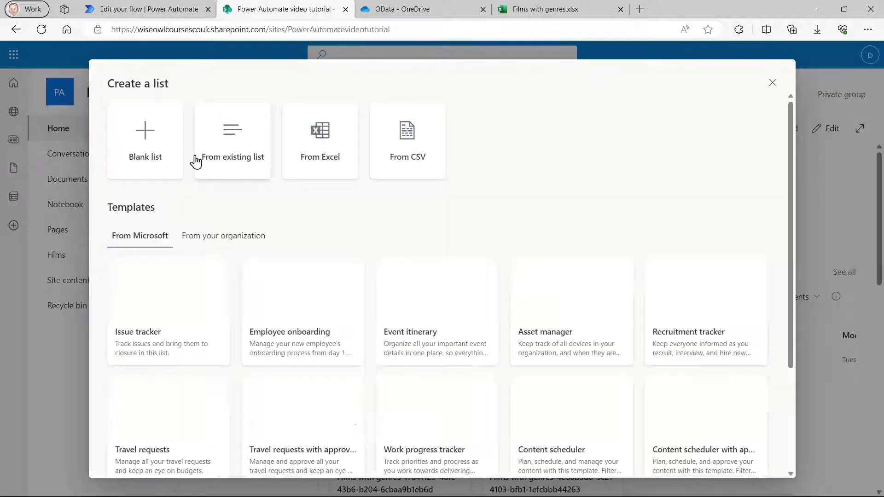
left_click(339, 164)
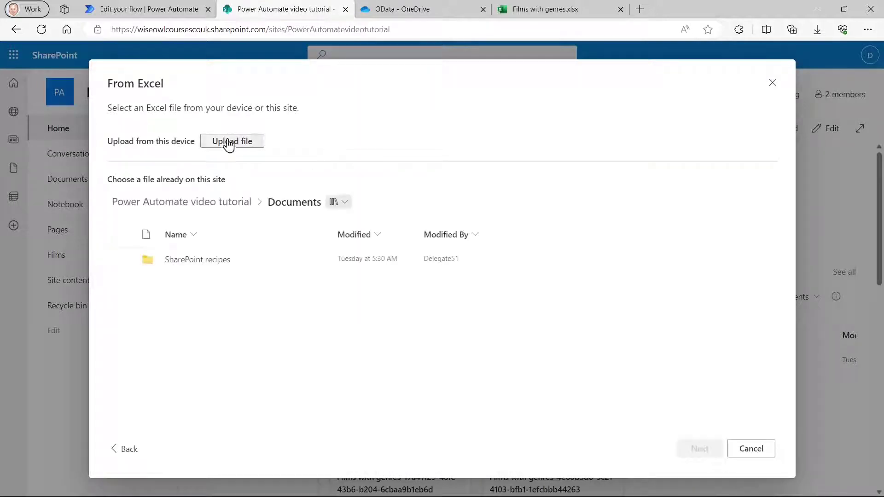
left_click(227, 144)
double_click(119, 95)
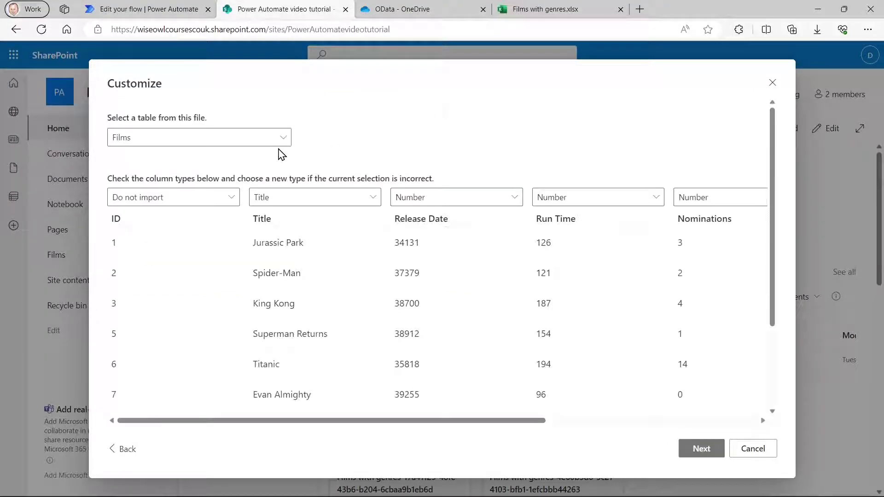
Import the Release Date column as Date and time and create the list with the name Films with dates.
left_click(508, 198)
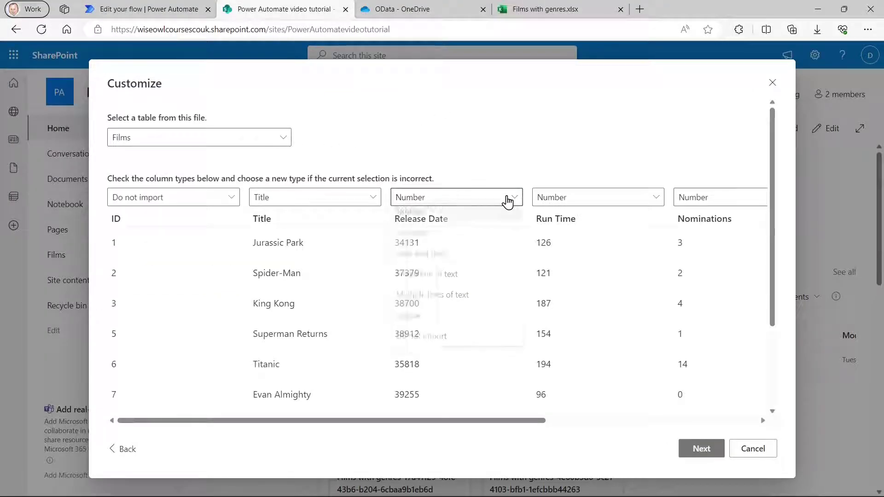
left_click(462, 266)
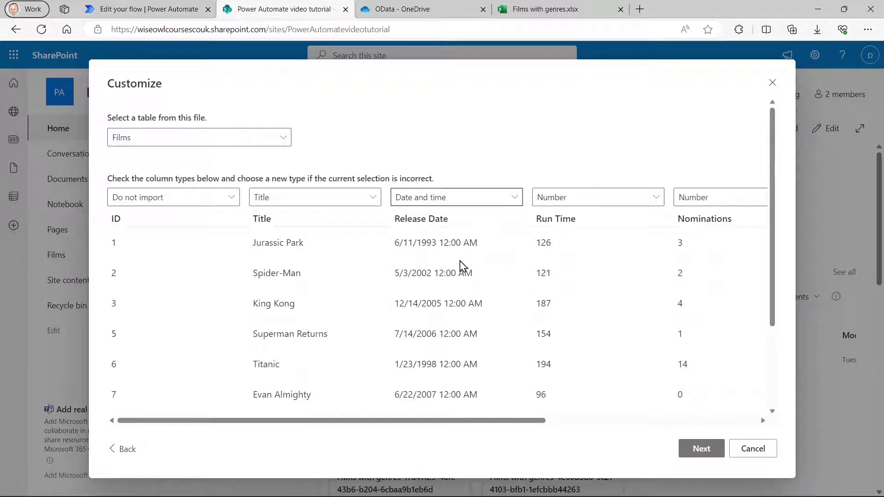
left_click(701, 449)
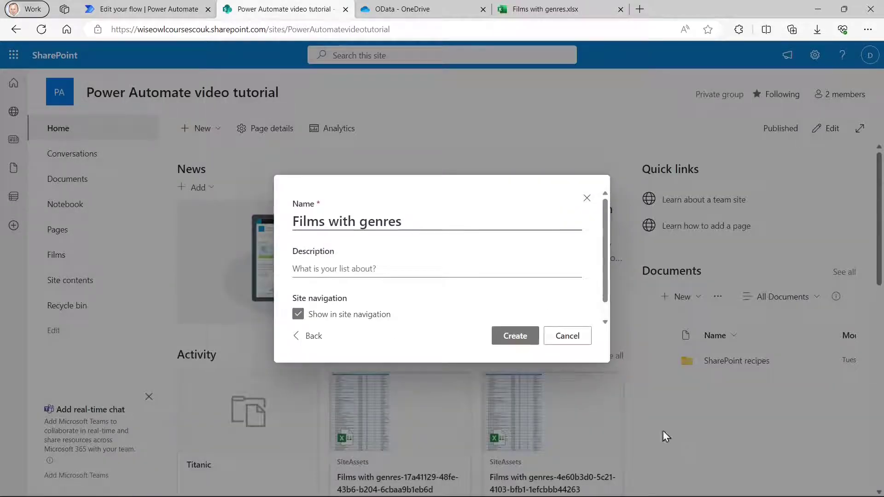
double_click(379, 222)
type("dates")
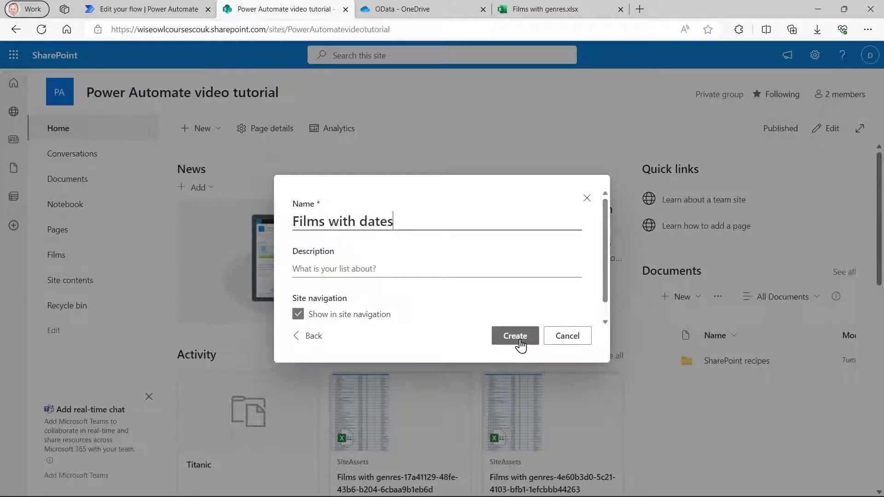
left_click(516, 337)
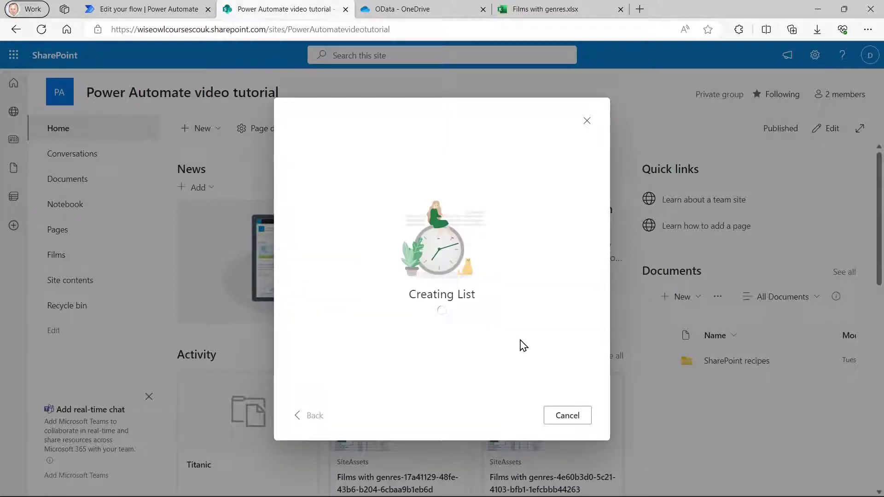
Switch to Power Automate, set the List Name of Get items to Films with dates, and show its advanced options.
left_click(165, 8)
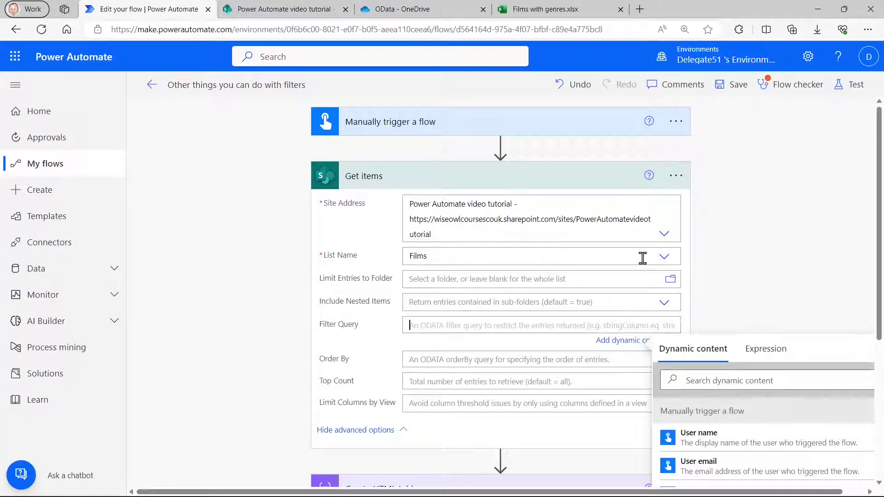
left_click(665, 261)
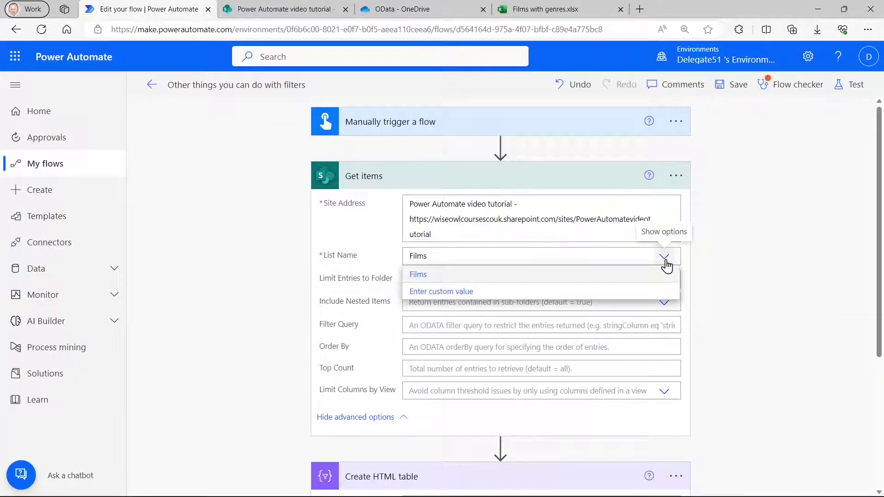
left_click(735, 260)
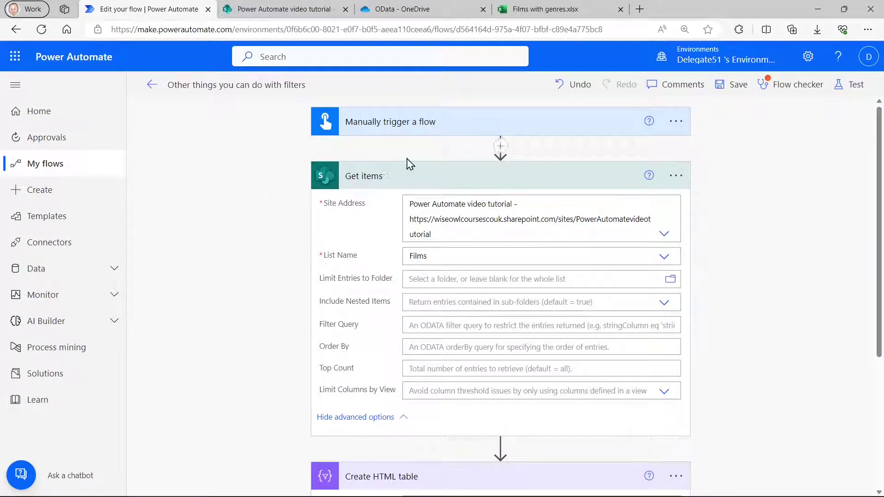
left_click(413, 177)
left_click(424, 185)
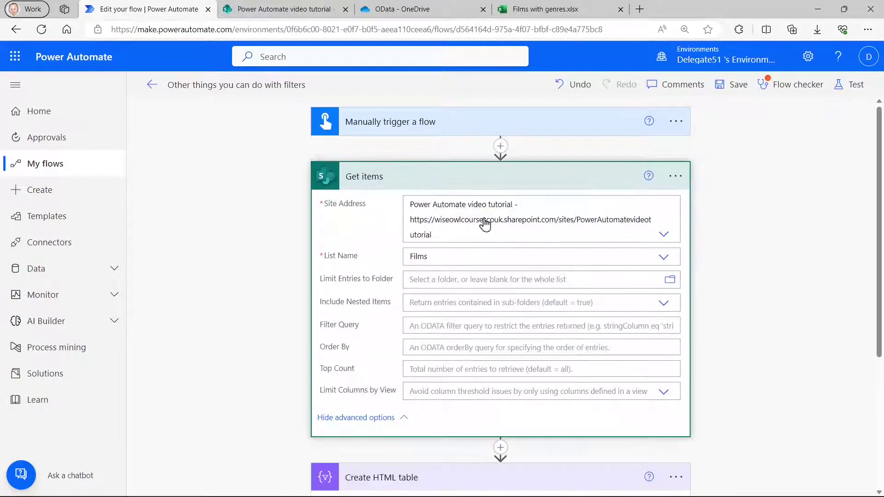
left_click(663, 257)
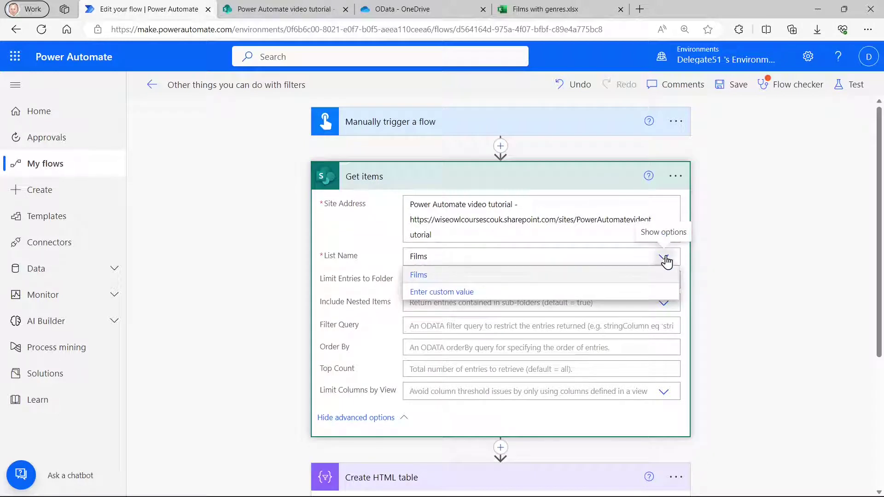
left_click(663, 257)
left_click(541, 257)
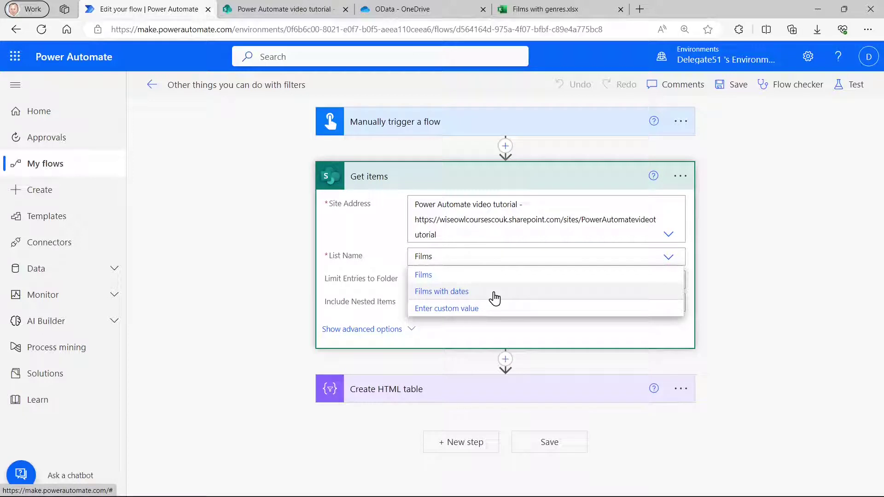
left_click(495, 298)
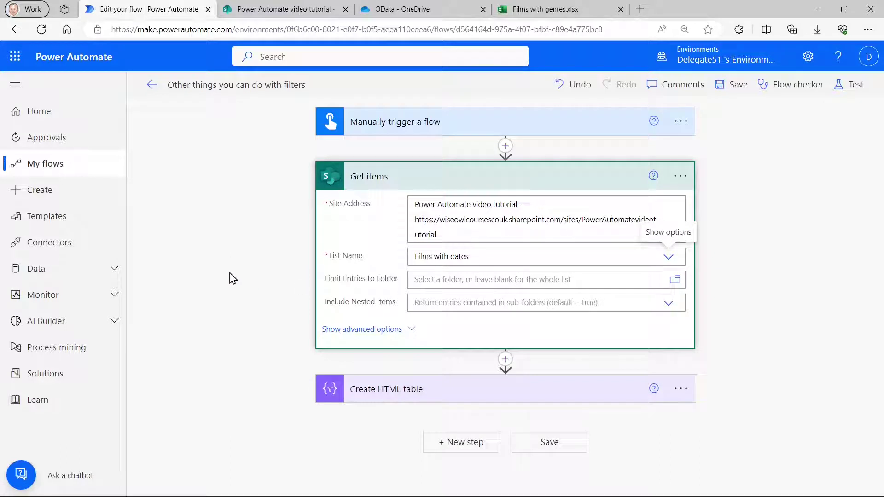
left_click(358, 330)
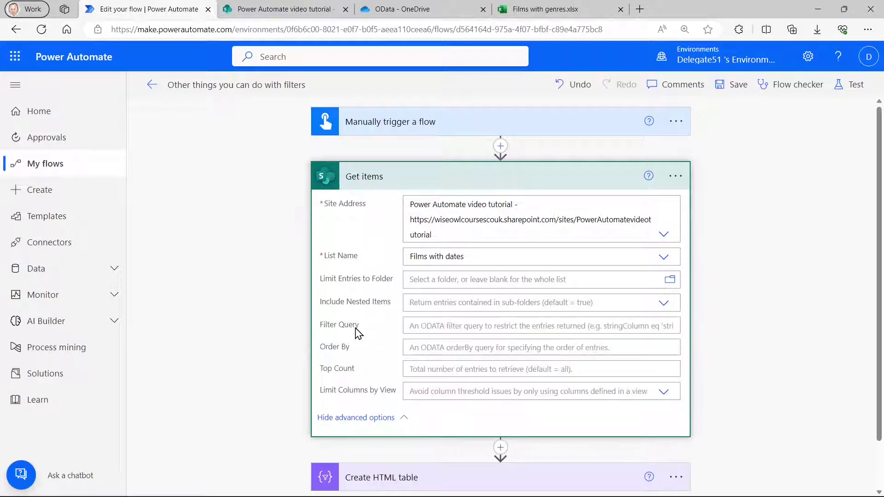
left_click(454, 329)
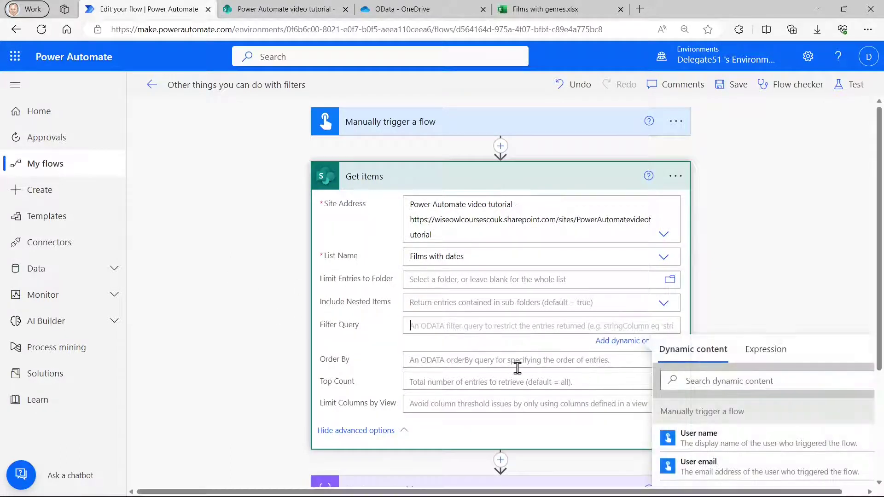
Add a ReleaseDate column to the Create HTML table action, using the Release Date dynamic content as its value.
scroll(253, 331, "down", 3)
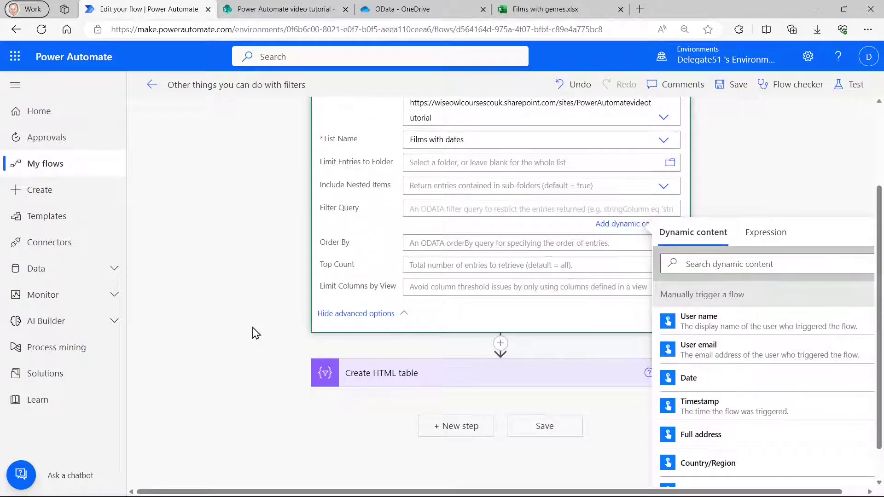
left_click(408, 373)
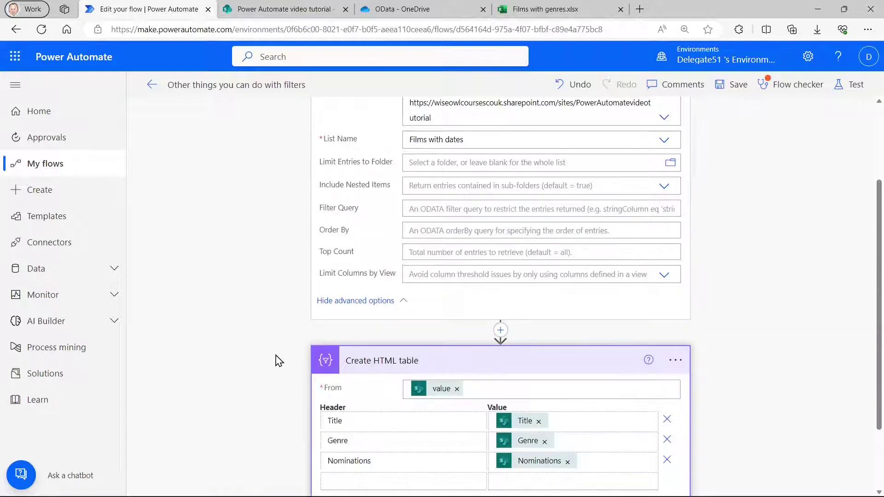
scroll(257, 357, "down", 2)
left_click(520, 392)
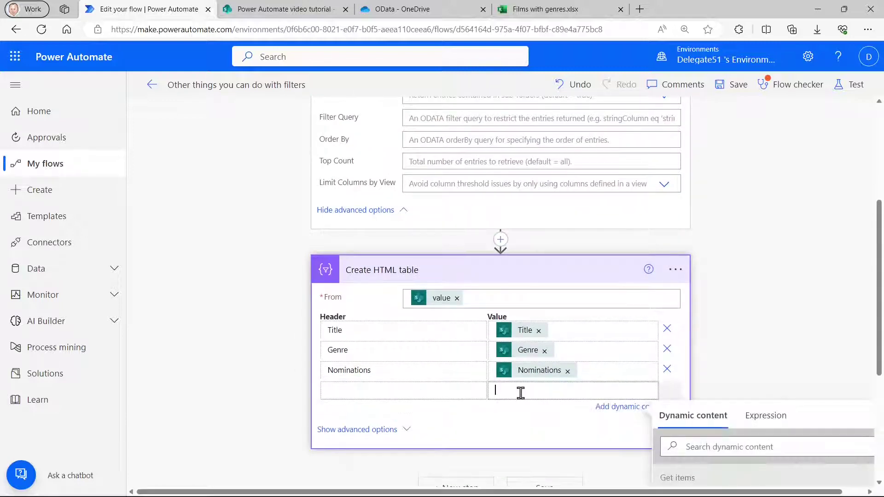
scroll(736, 382, "down", 6)
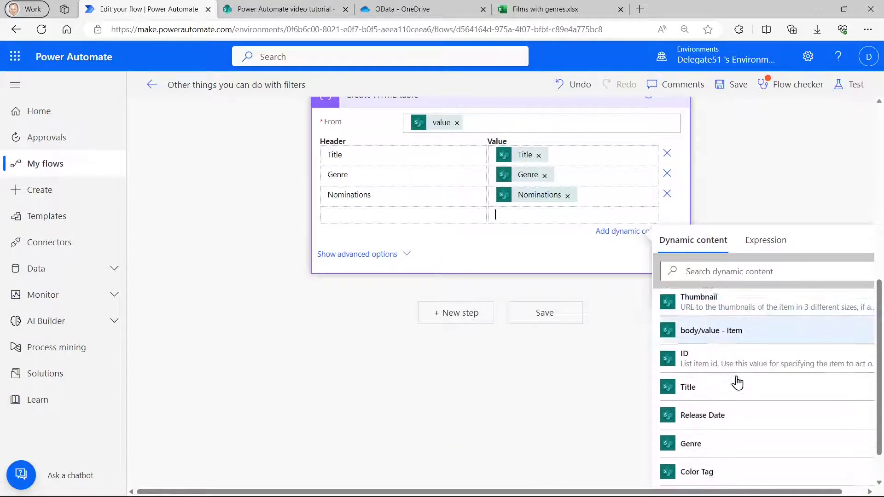
scroll(736, 382, "down", 1)
left_click(726, 374)
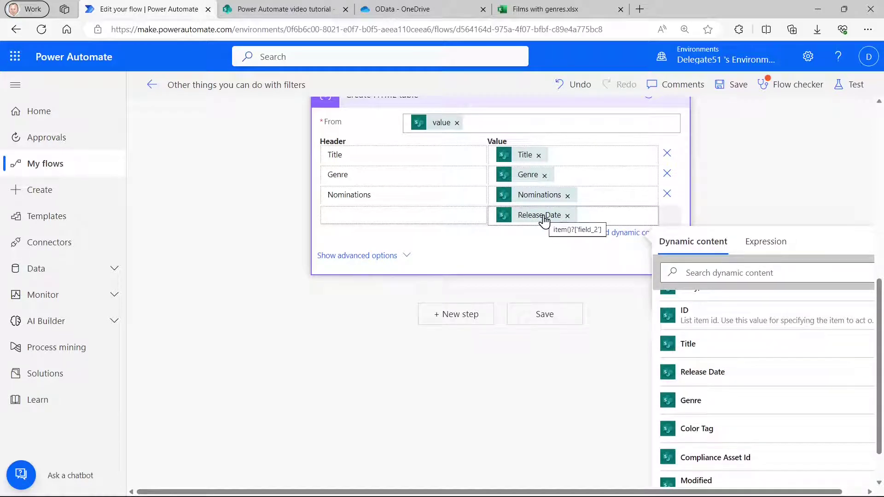
left_click(425, 214)
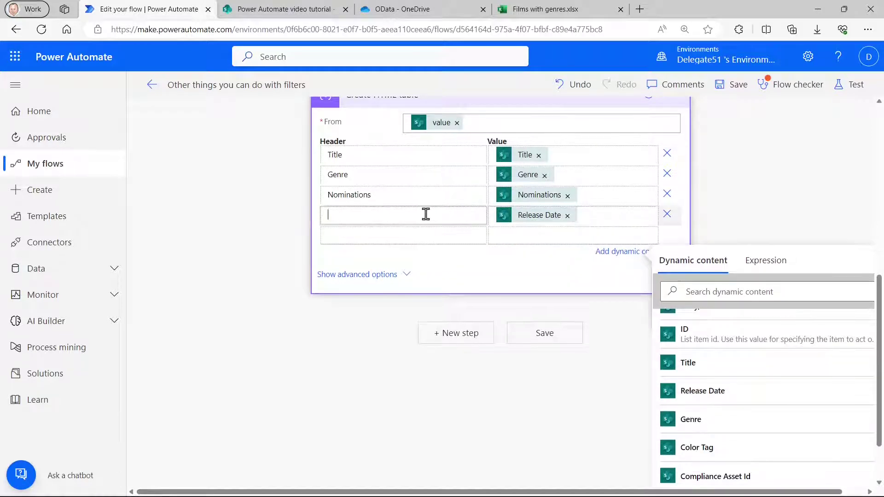
type("ReleaseDate")
left_click(417, 230)
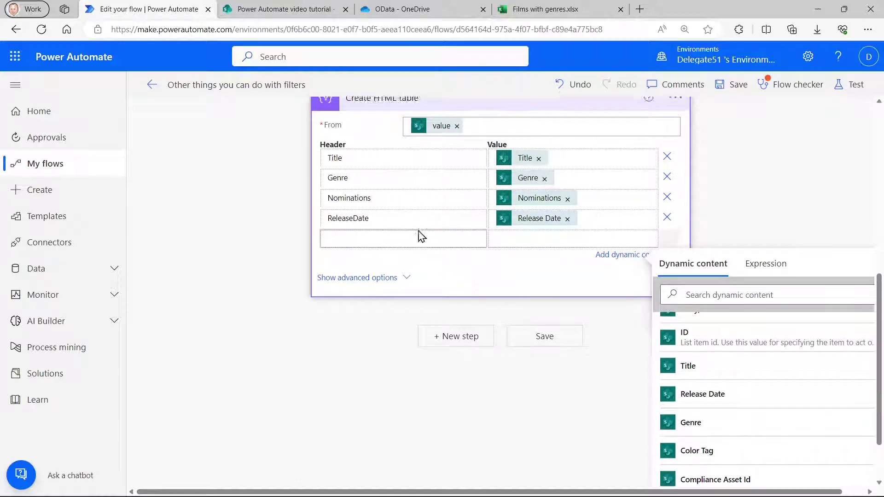
Set the Filter Query of Get items to field_2 ge '2010/01/01'.
scroll(417, 230, "up", 5)
left_click(428, 176)
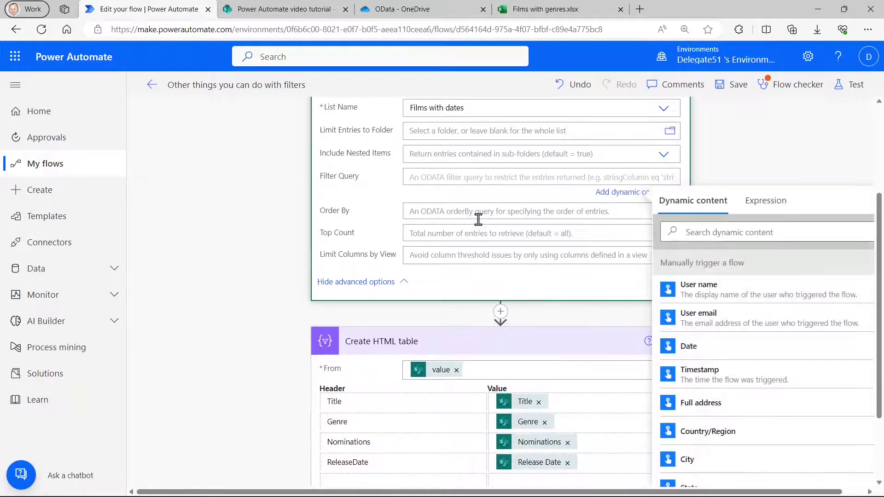
type("field")
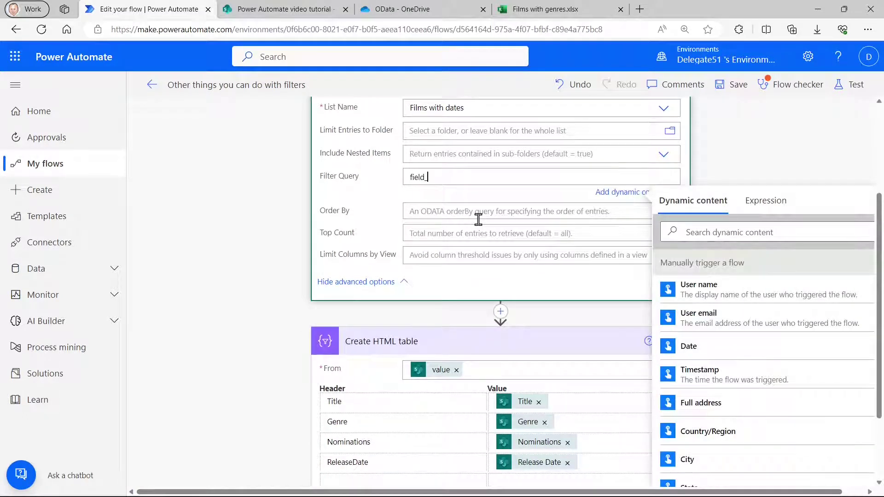
type("_2 ge ")
type("'")
type("2010")
type("/010")
type("01/01")
left_click(478, 220)
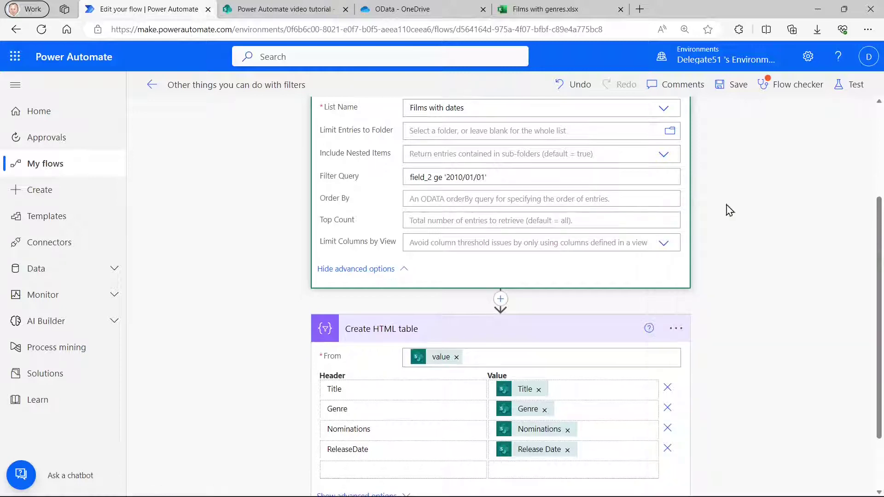
Save and manually test the flow with the release date filter, and review the films in the Create HTML table output.
left_click(853, 85)
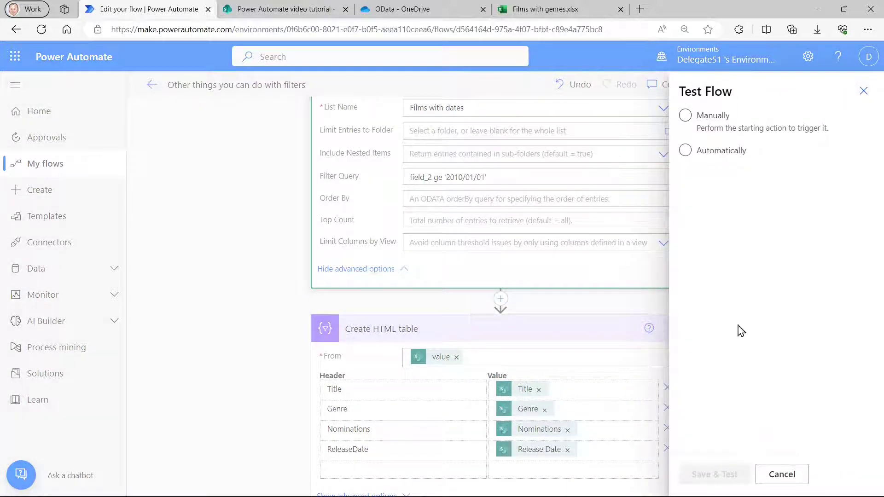
left_click(708, 121)
left_click(724, 474)
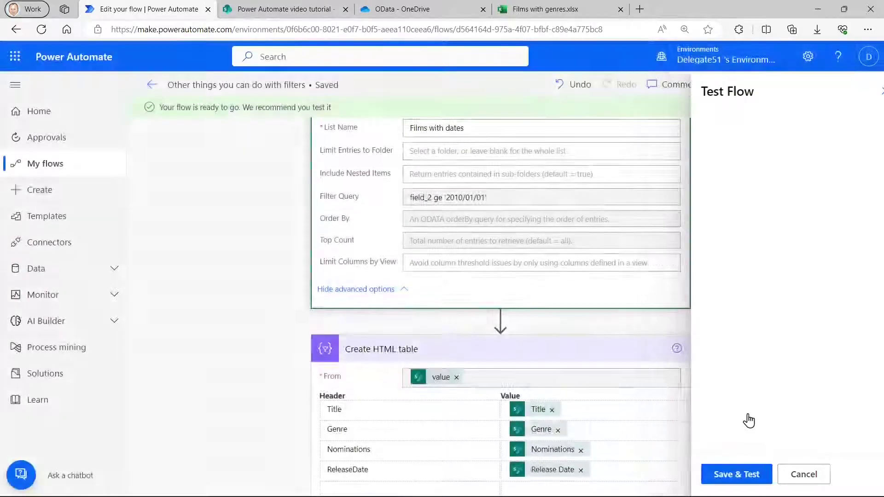
left_click(716, 476)
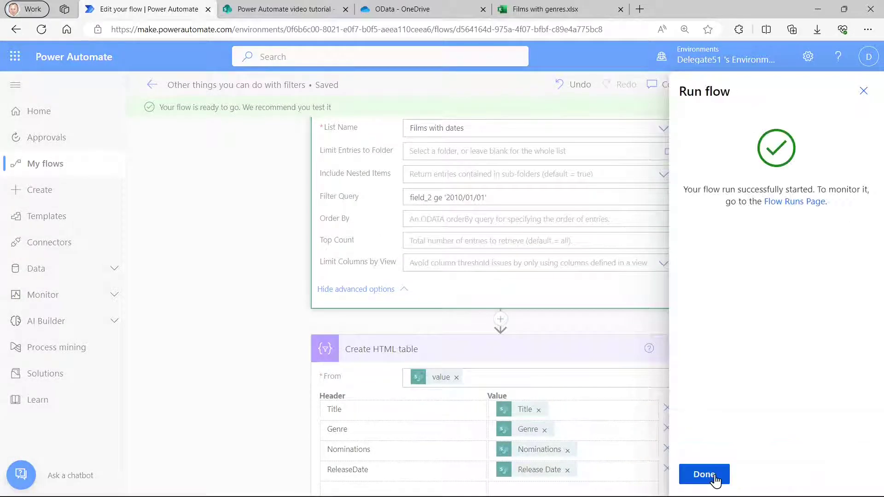
left_click(712, 477)
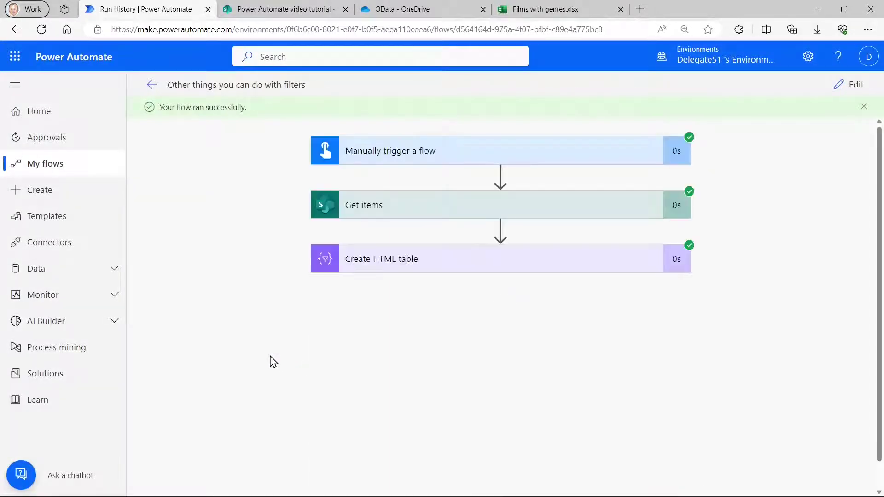
left_click(398, 261)
scroll(258, 296, "down", 4)
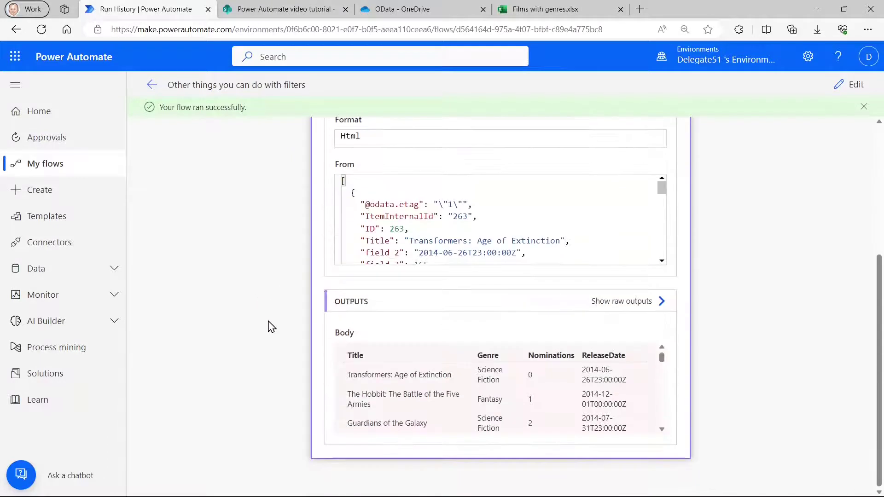
scroll(562, 395, "down", 2)
scroll(566, 397, "down", 8)
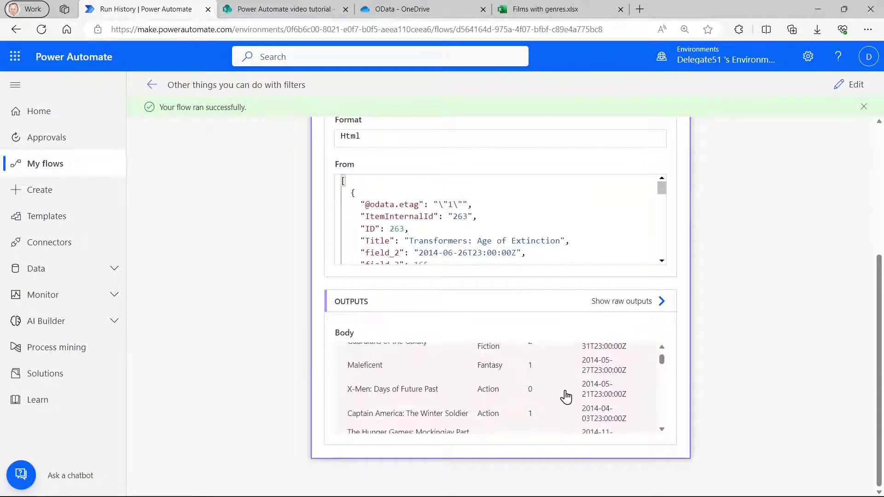
Reopen the flow for editing and extend the Get items Filter Query to field_2 ge '2010/01/01' and field_6 eq 'Action'.
scroll(566, 397, "down", 10)
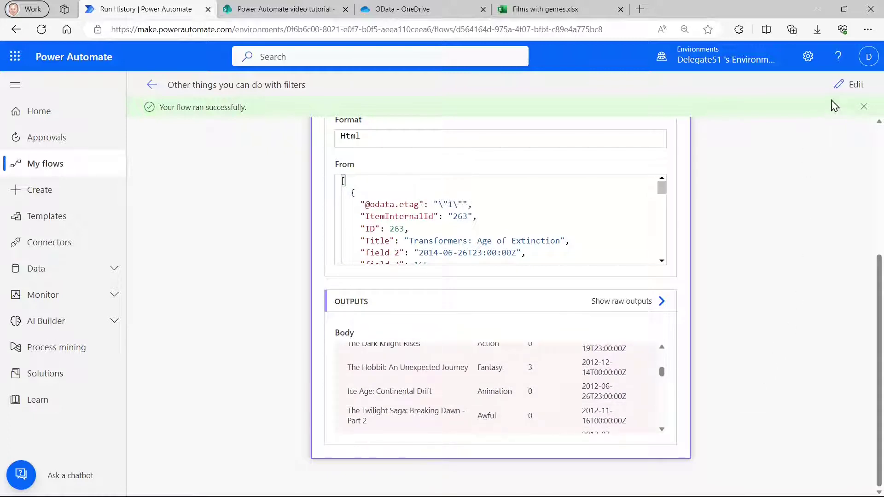
left_click(849, 88)
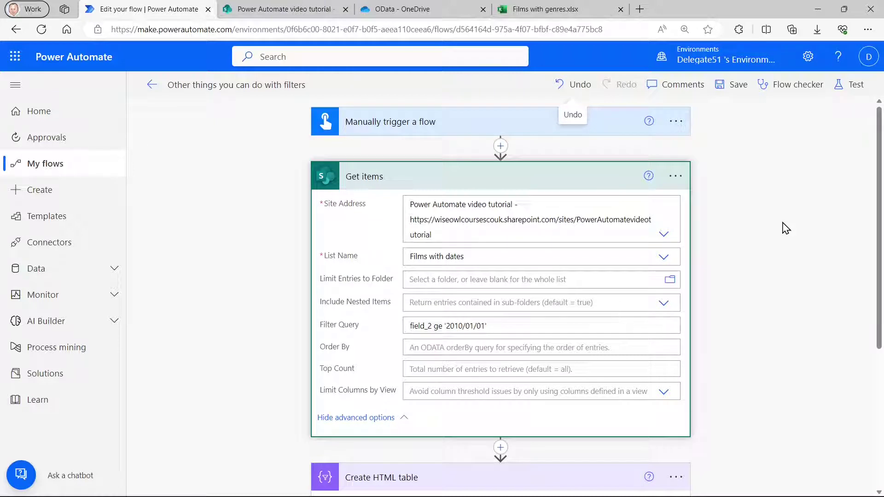
left_click(538, 324)
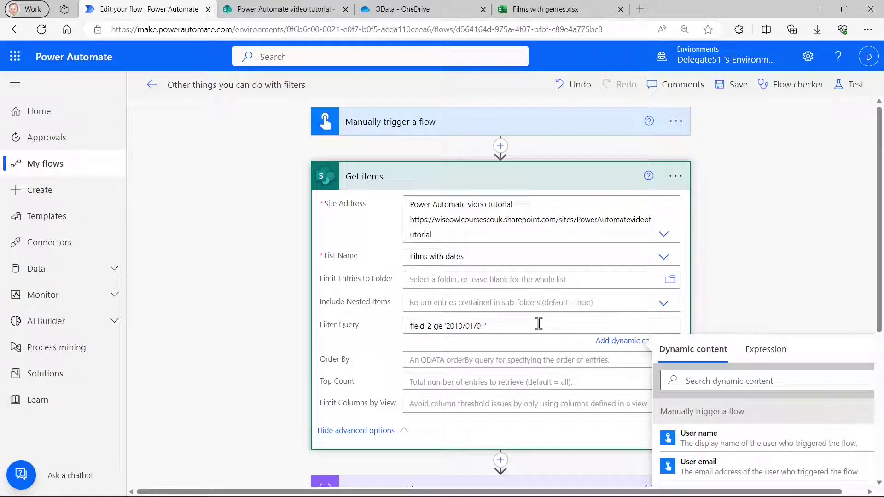
type("nd field")
scroll(536, 331, "down", 5)
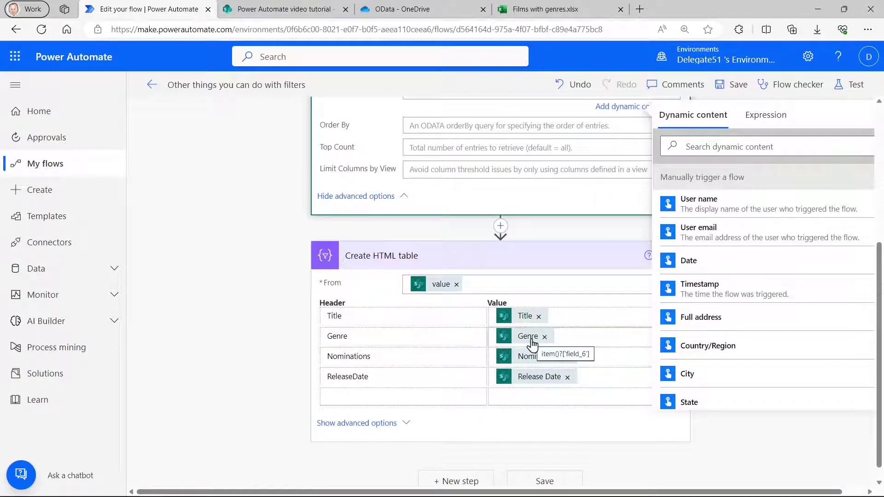
scroll(532, 341, "up", 5)
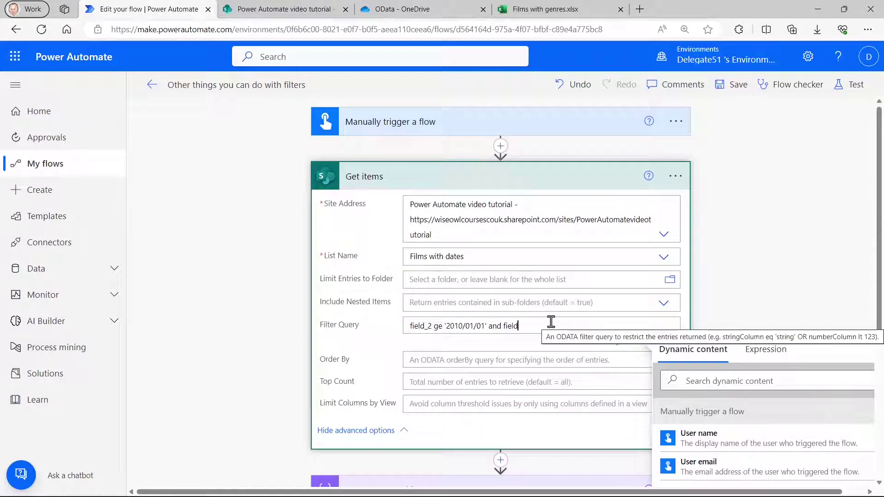
type("_6 eq '")
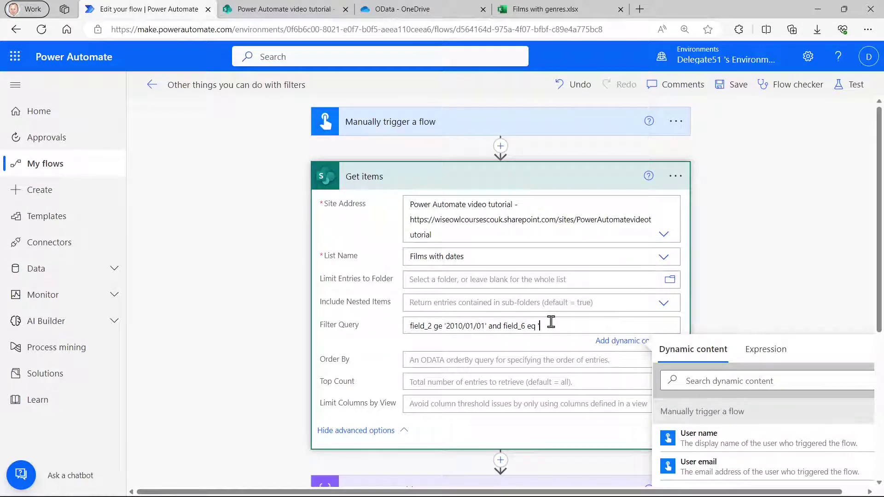
type("S")
key("BackSpace")
type("Action")
scroll(755, 279, "down", 3)
Save and manually test the flow with the combined date and genre filter, and review the films in the Create HTML table output.
left_click(851, 91)
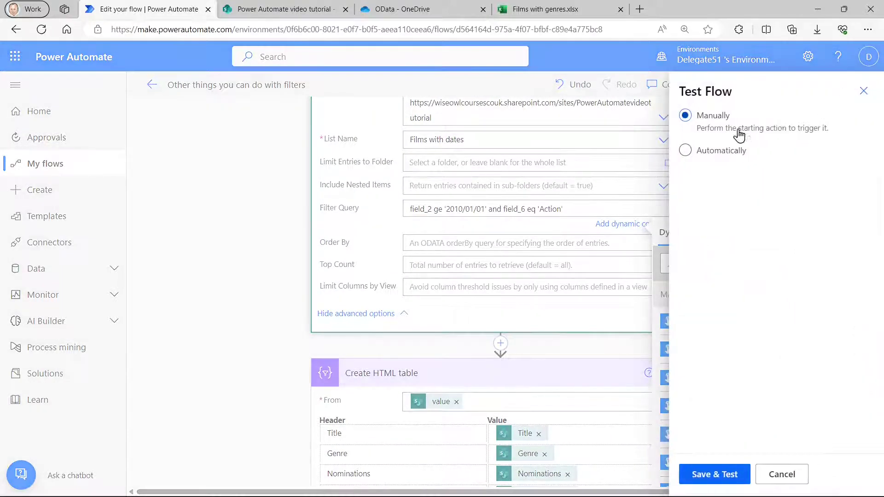
left_click(723, 473)
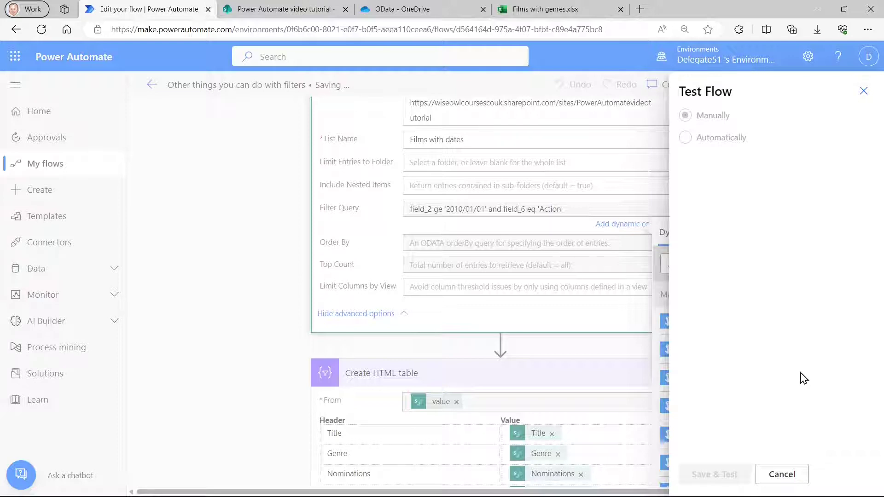
left_click(720, 479)
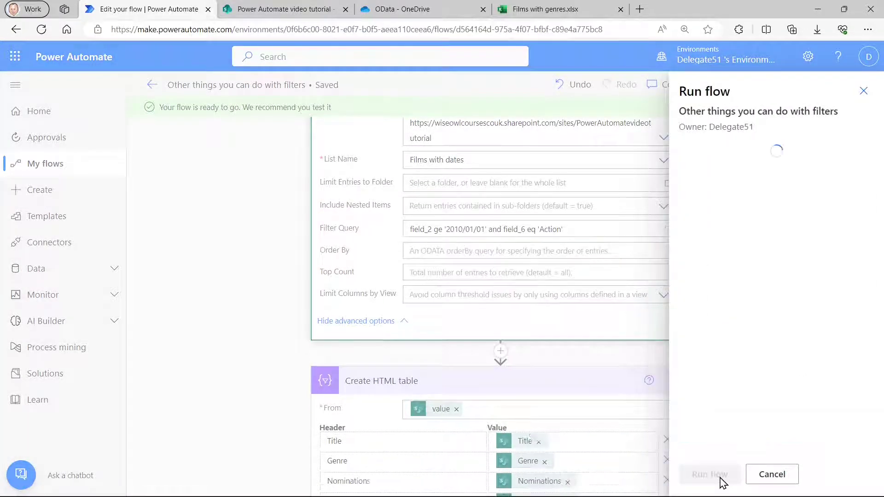
left_click(705, 474)
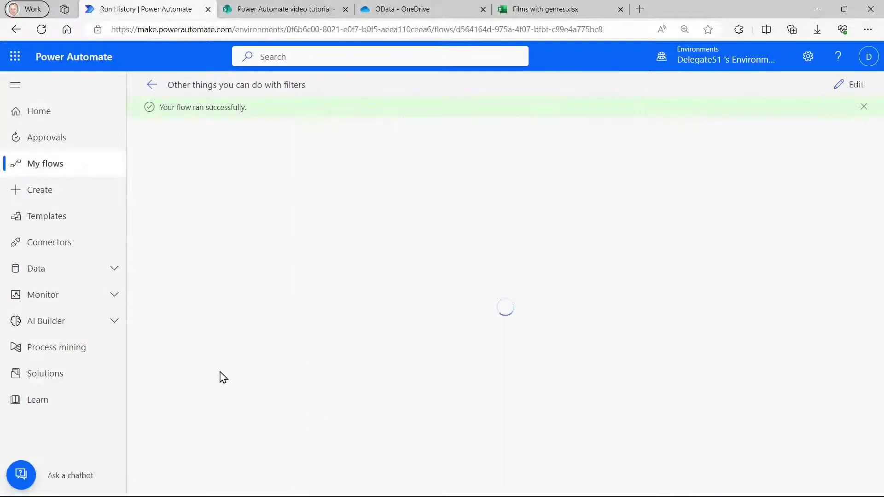
left_click(385, 272)
scroll(269, 330, "down", 3)
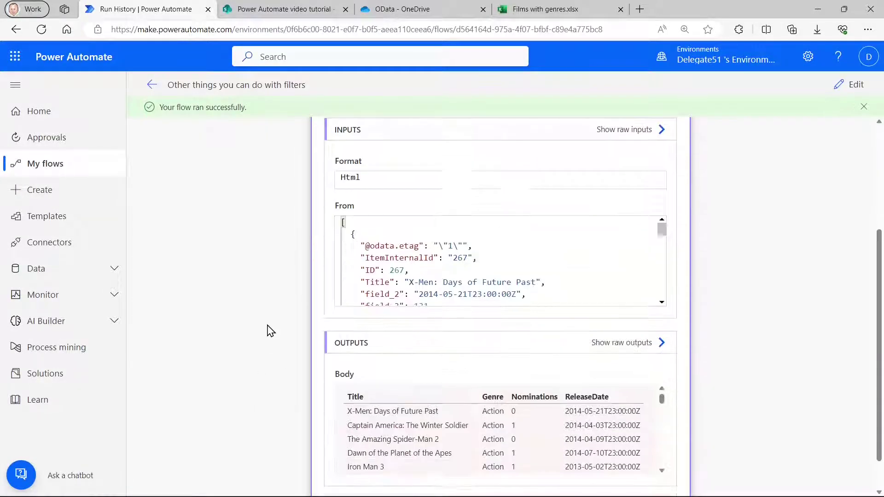
scroll(382, 368, "down", 1)
scroll(499, 405, "down", 1)
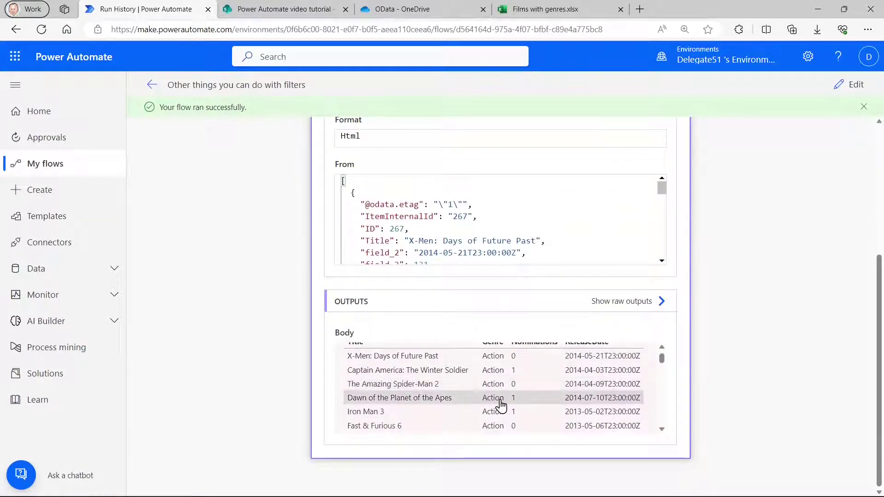
scroll(501, 405, "down", 10)
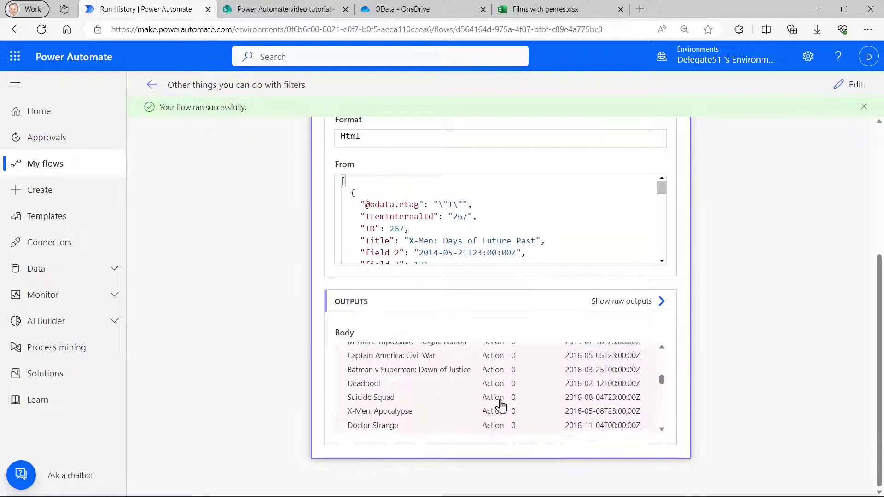
scroll(500, 404, "down", 3)
scroll(499, 404, "up", 2)
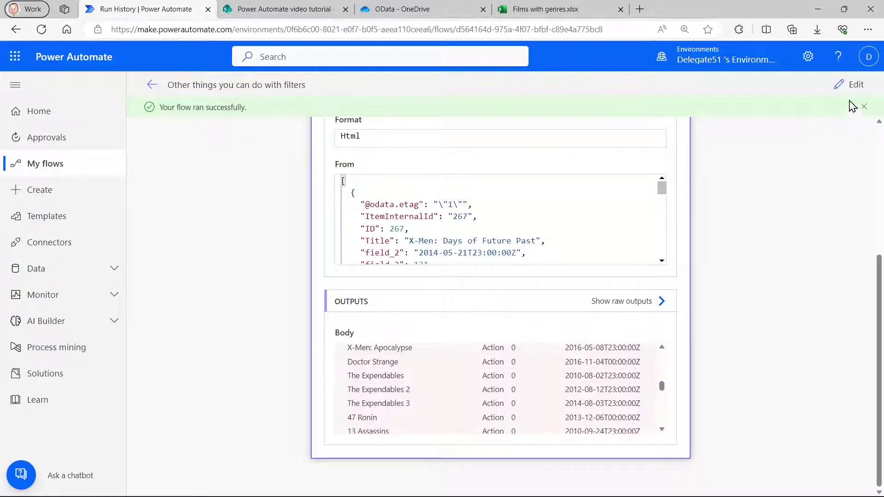
Edit the flow again and replace the and operator in the Get items Filter Query with or.
left_click(855, 86)
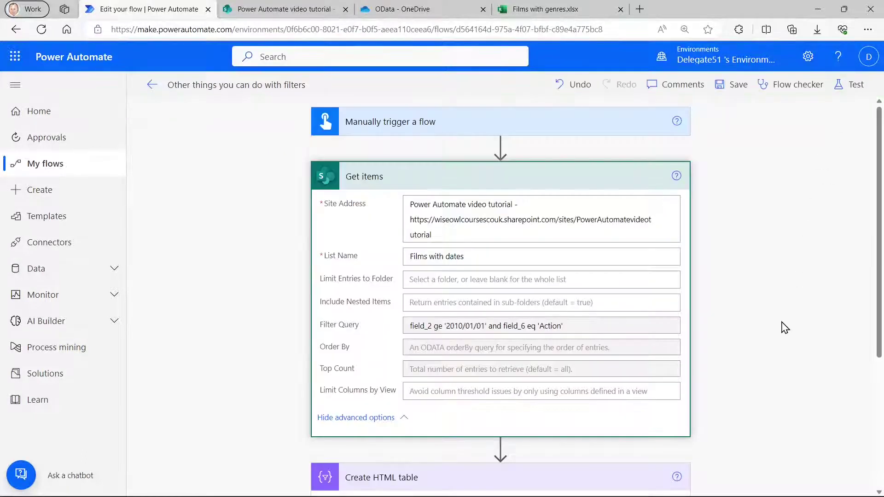
double_click(489, 327)
type("or")
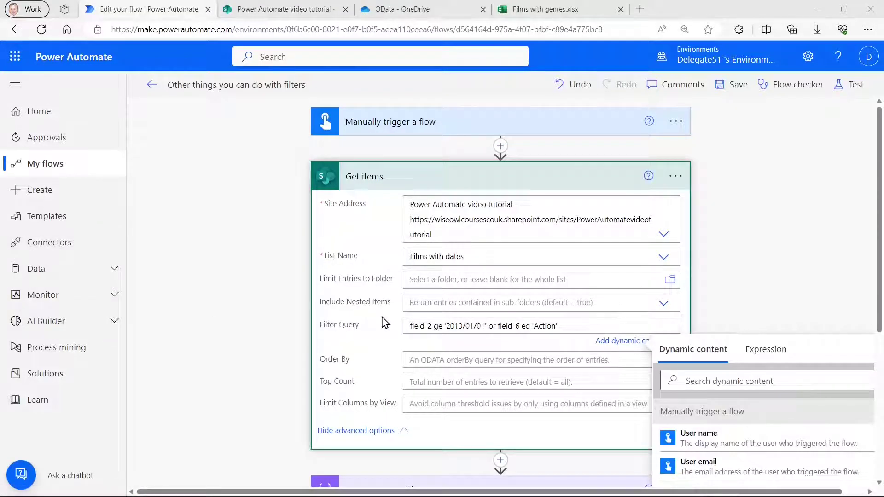
Replace the Filter Query of Get items with startswith(Title,'star').
left_click_drag(582, 328, 349, 324)
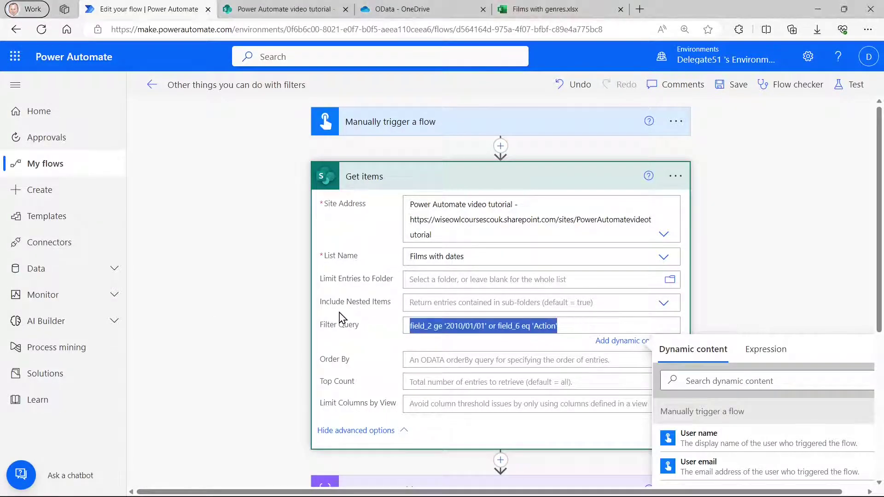
key("BackSpace")
type("starts")
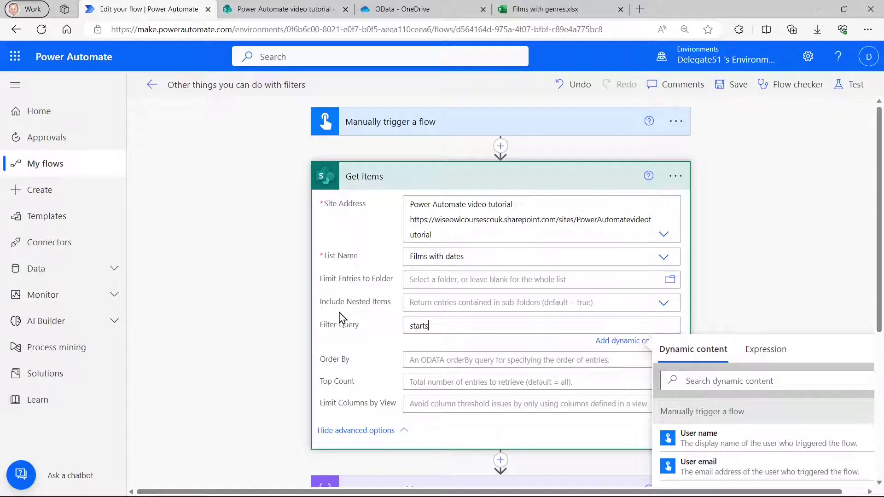
type("with('")
key("BackSpace")
scroll(339, 317, "down", 4)
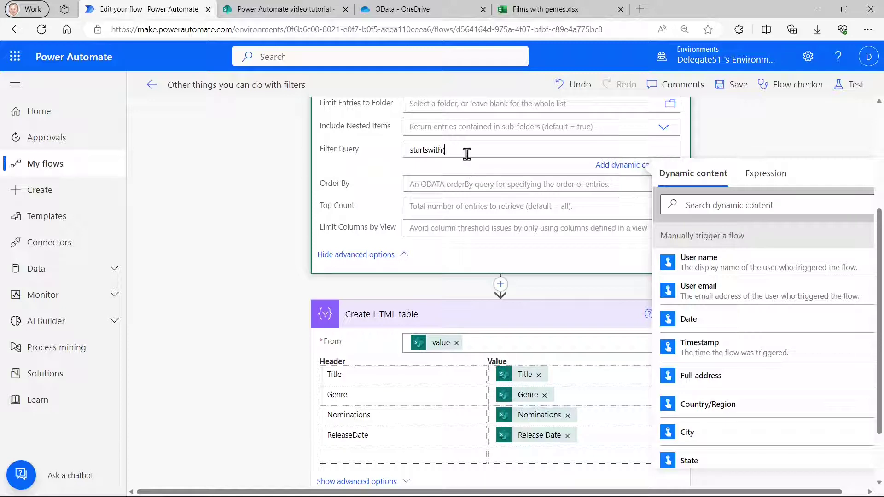
type("Title,'star')")
left_click(760, 144)
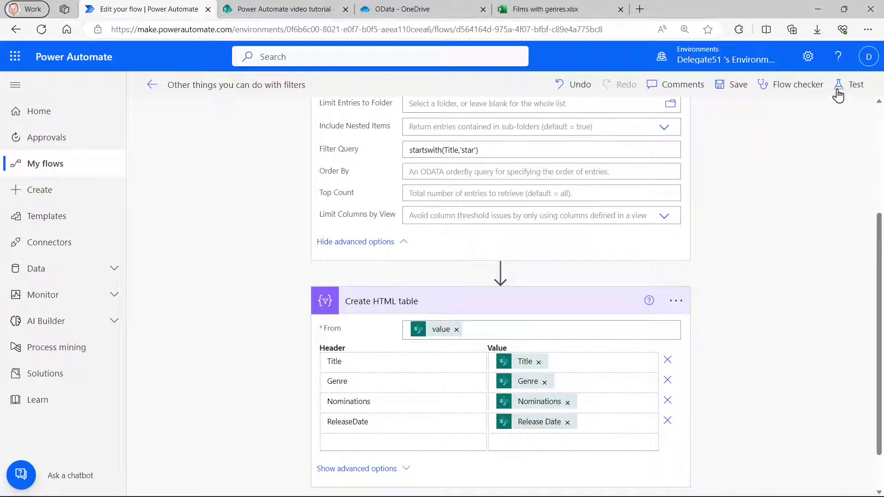
Save and manually test the flow with the startswith filter, and review the film titles in the Create HTML table output.
left_click(847, 88)
left_click(714, 478)
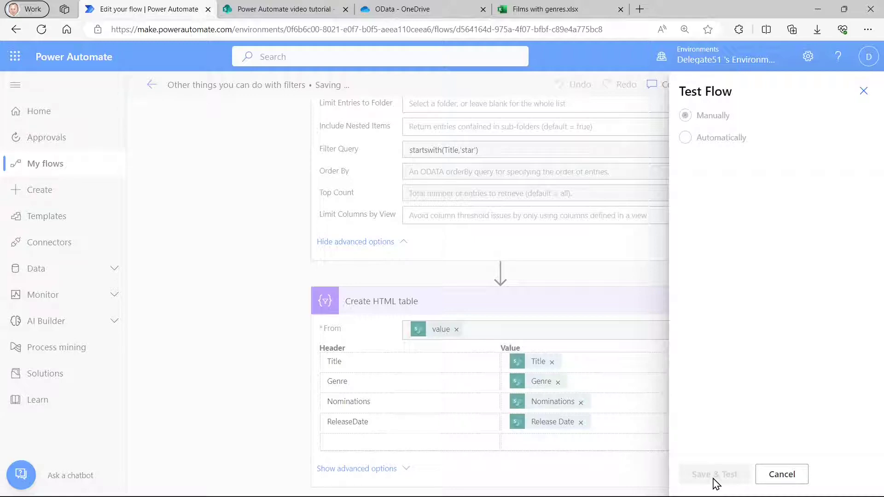
left_click(712, 480)
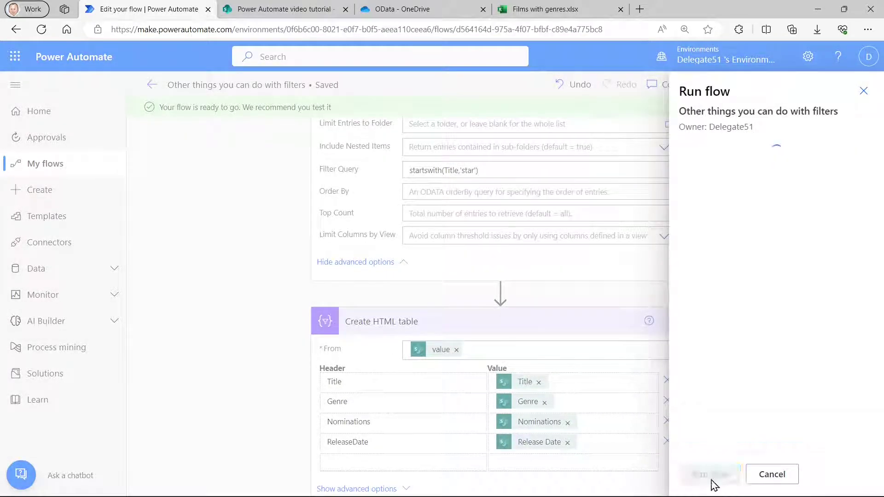
left_click(713, 483)
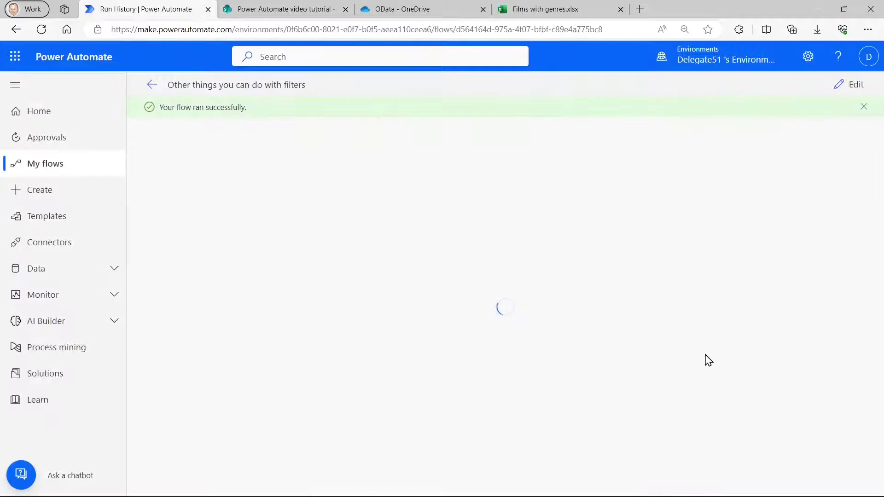
left_click(488, 259)
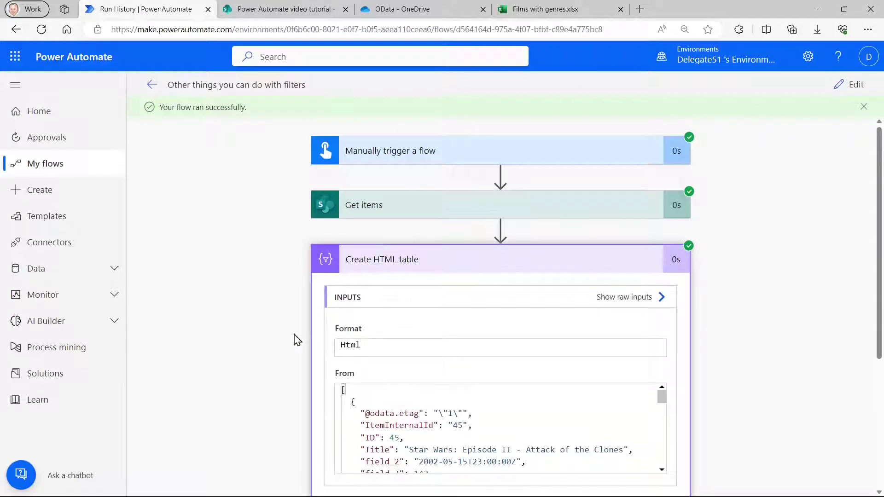
scroll(295, 340, "down", 5)
scroll(507, 414, "down", 3)
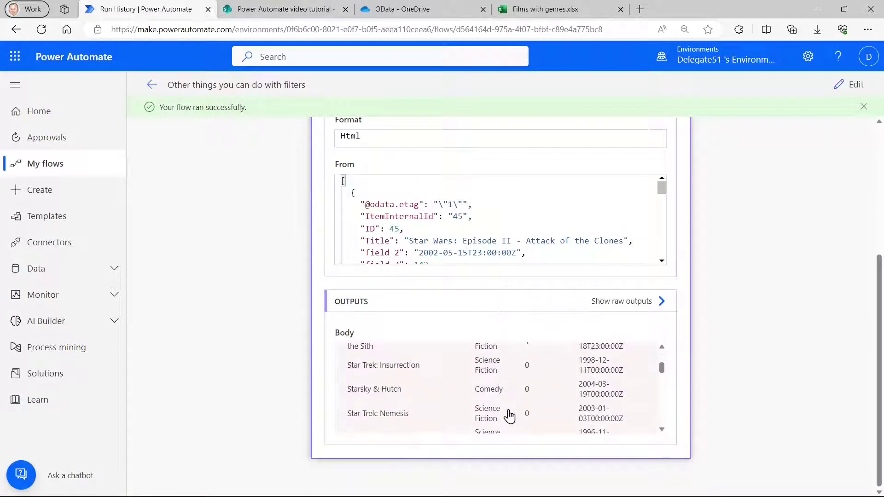
scroll(509, 416, "down", 3)
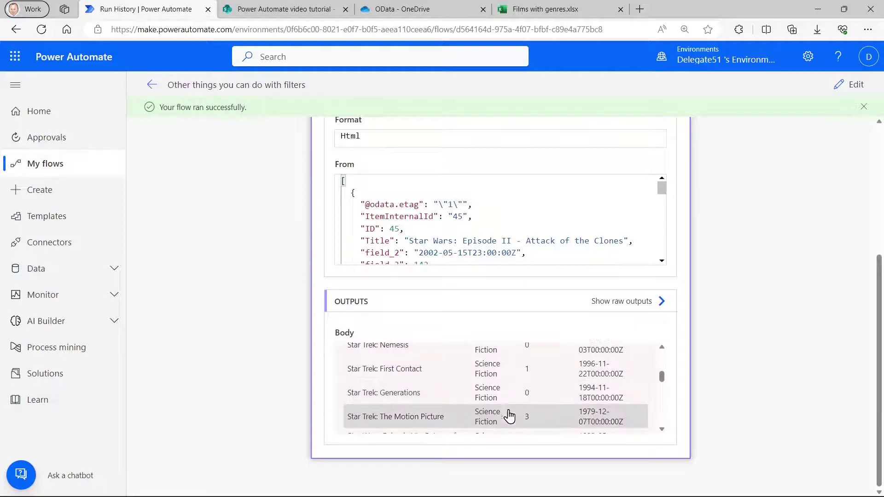
Return to editing the flow and clear the Filter Query of Get items.
left_click(853, 85)
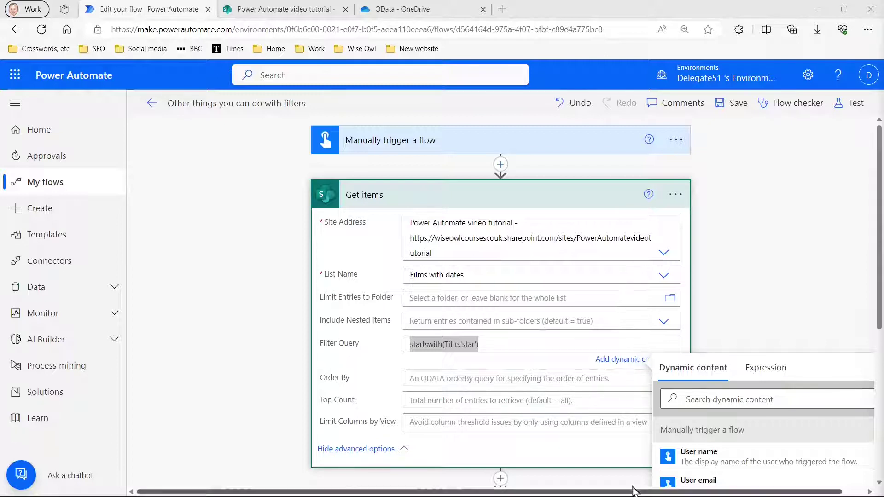
left_click(497, 346)
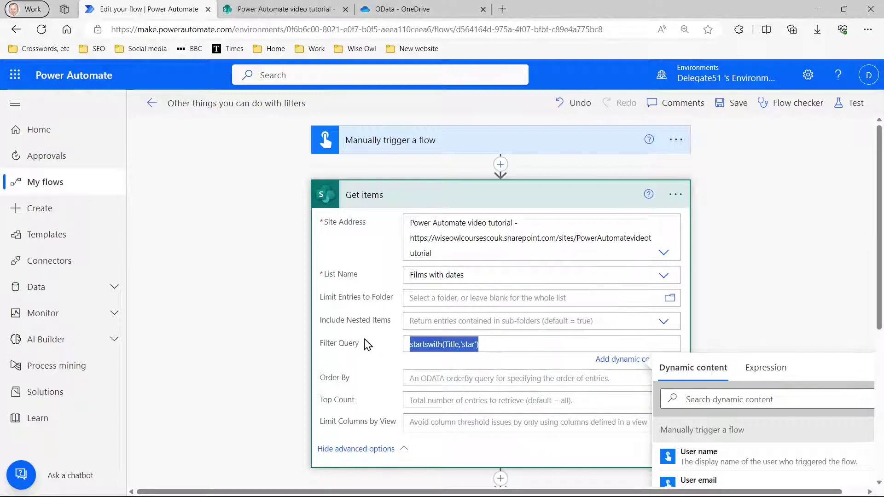
key("Delete")
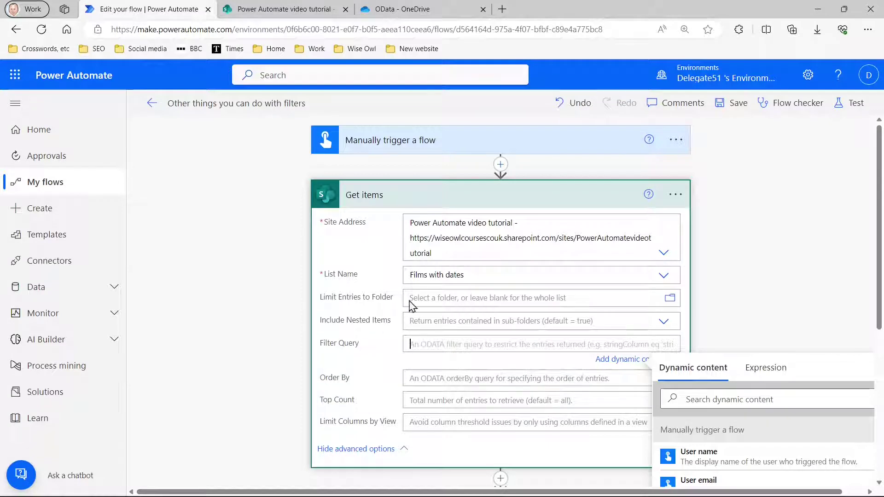
Insert an Initialize variable action between the manual trigger and Get items.
left_click(500, 165)
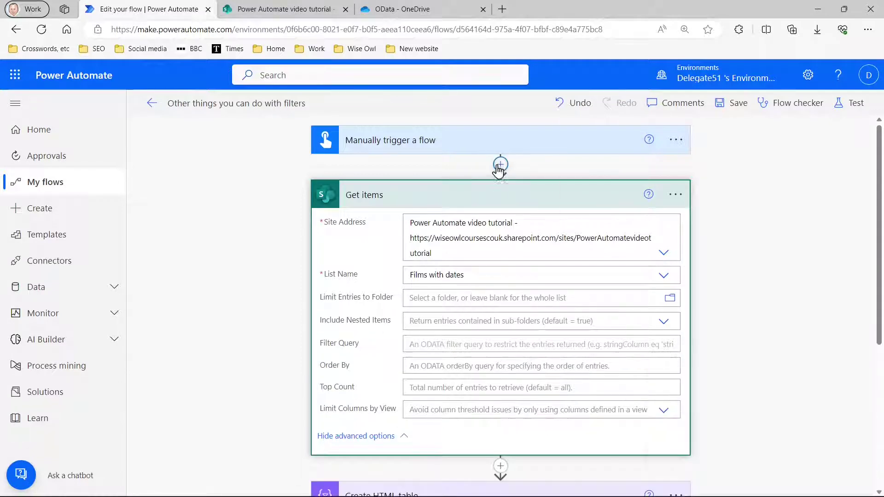
left_click(500, 166)
left_click(499, 183)
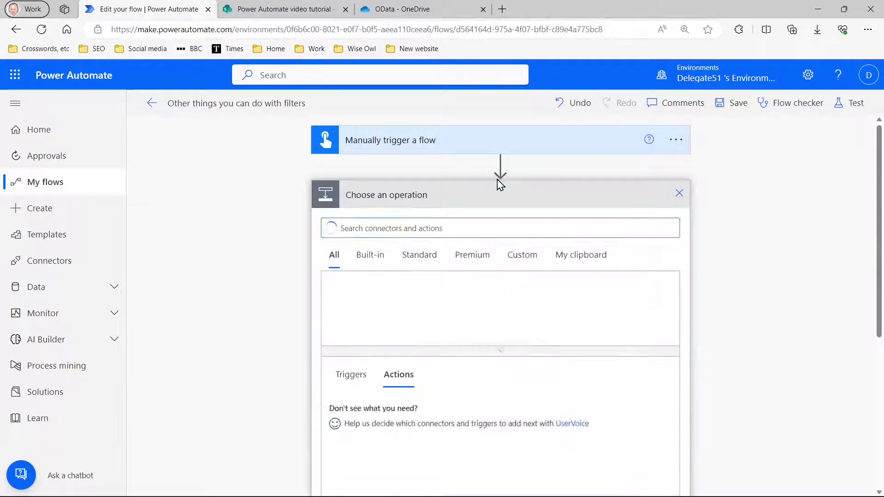
type("in")
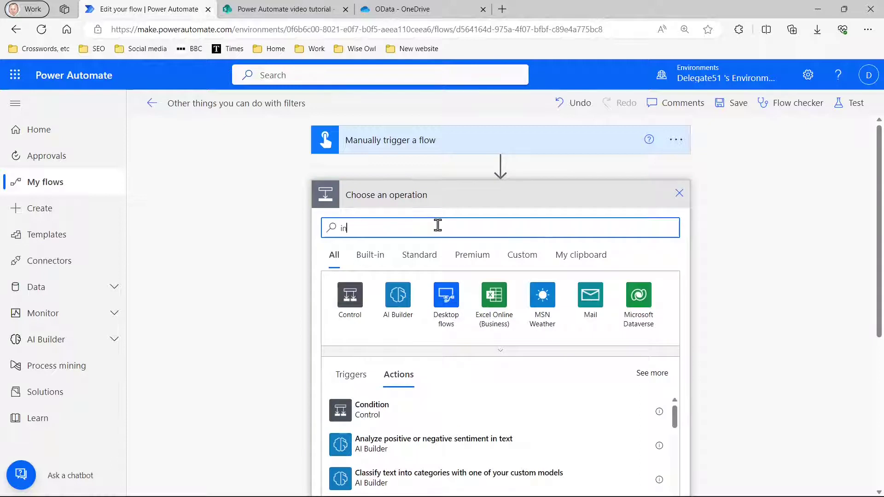
type("iti")
left_click(383, 418)
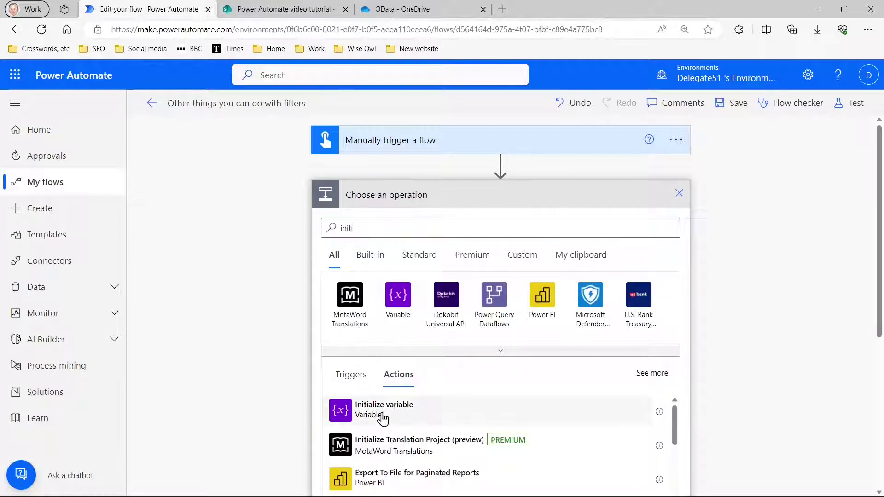
Name the new variable ReferenceDate and set its type to String.
left_click(484, 224)
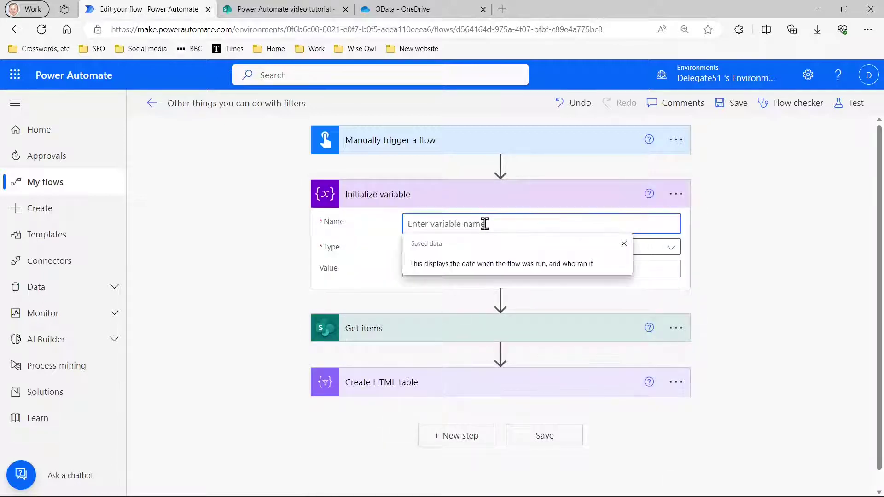
type("Reference")
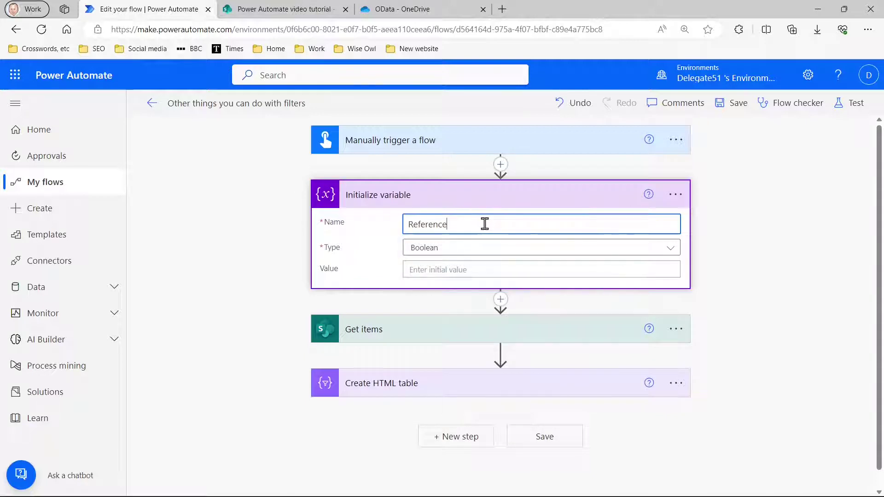
type("Date")
left_click(675, 250)
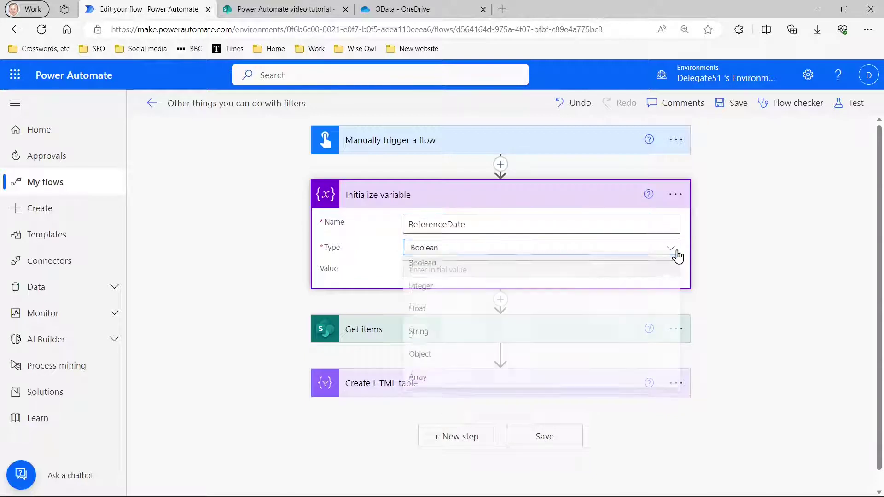
left_click(479, 338)
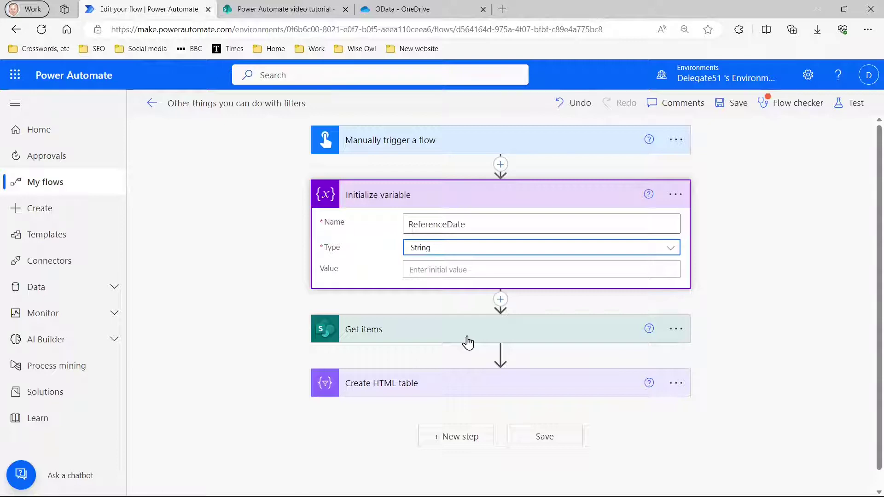
Write the expression adddays(utcNow(),-5000) for the initial value of ReferenceDate.
left_click(480, 270)
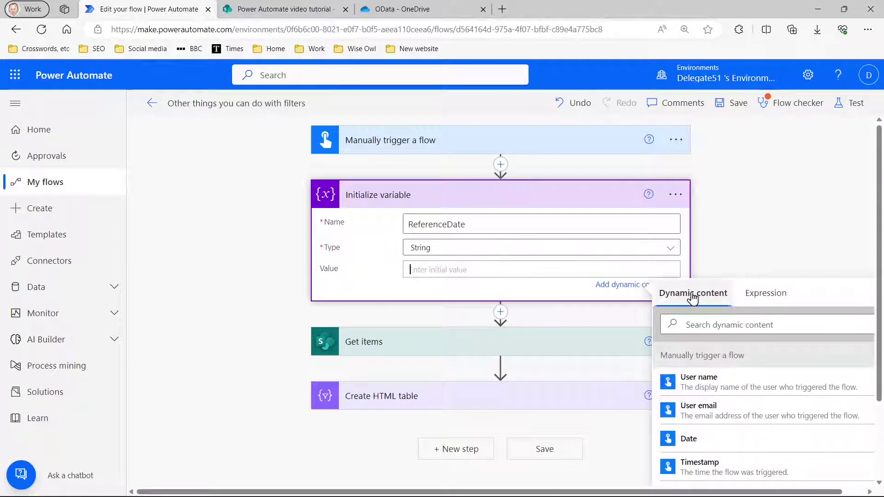
left_click(761, 296)
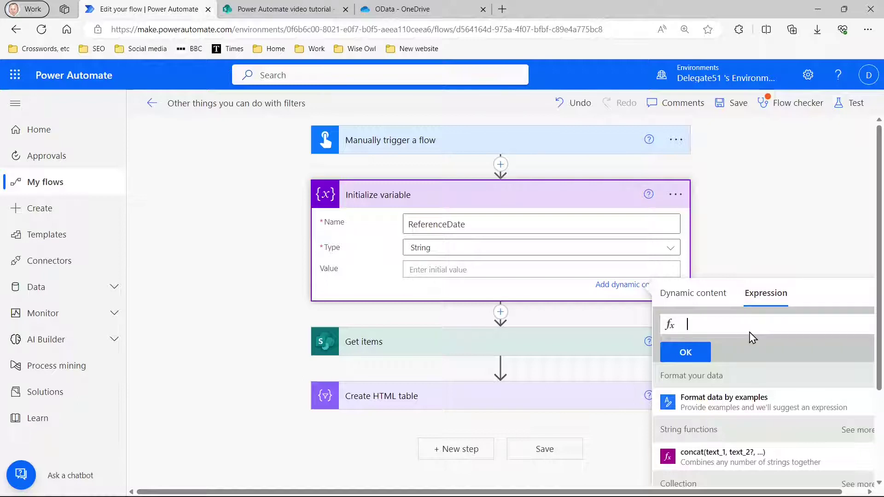
type("utcnow")
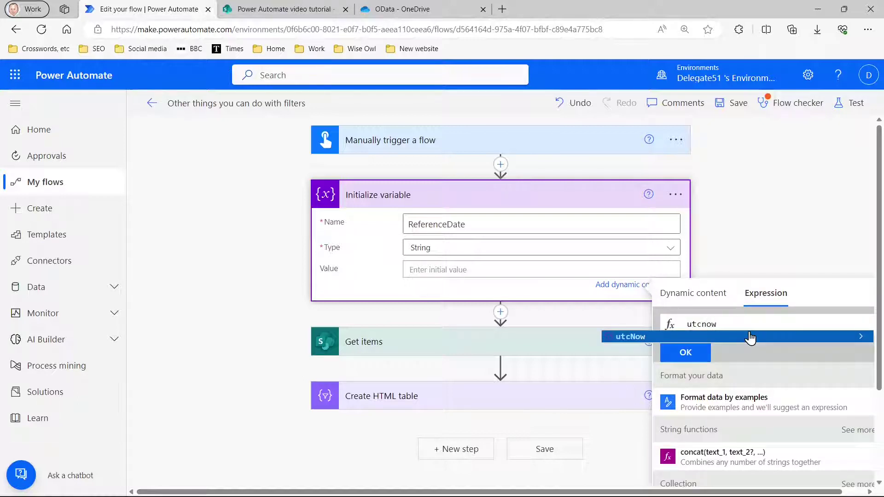
left_click(750, 337)
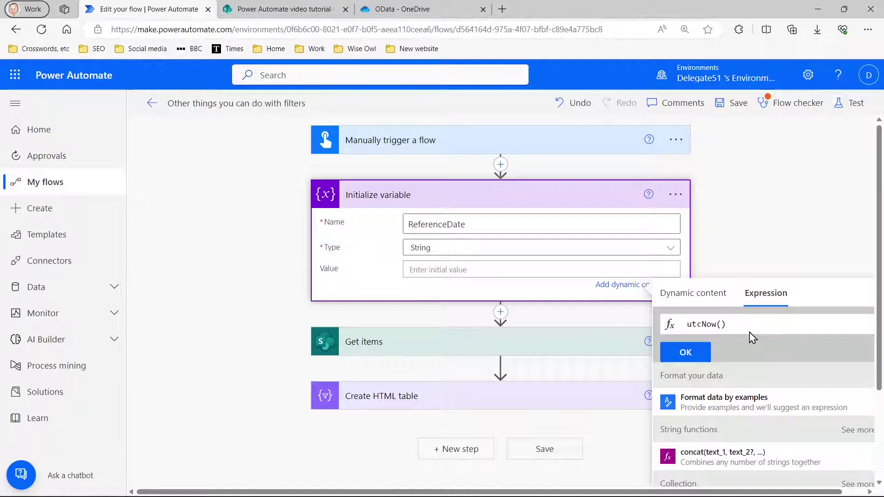
key("Home")
type("adddays(")
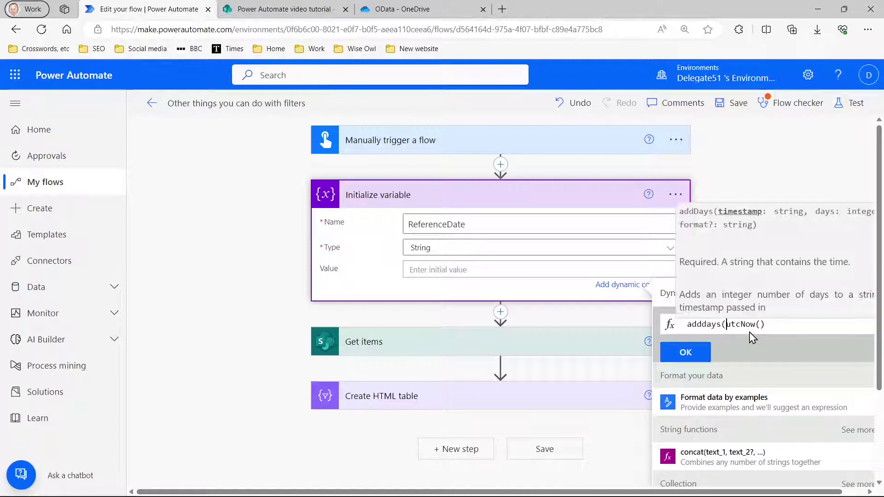
key("End")
type(",")
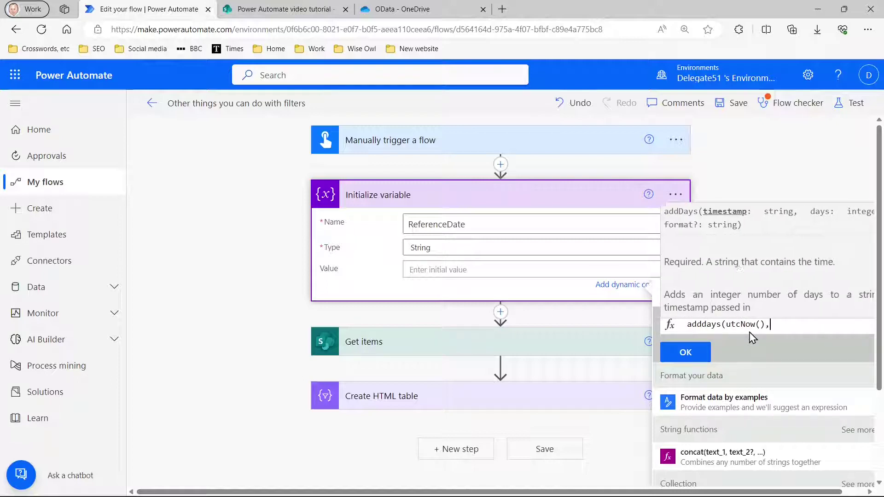
type("-5000)")
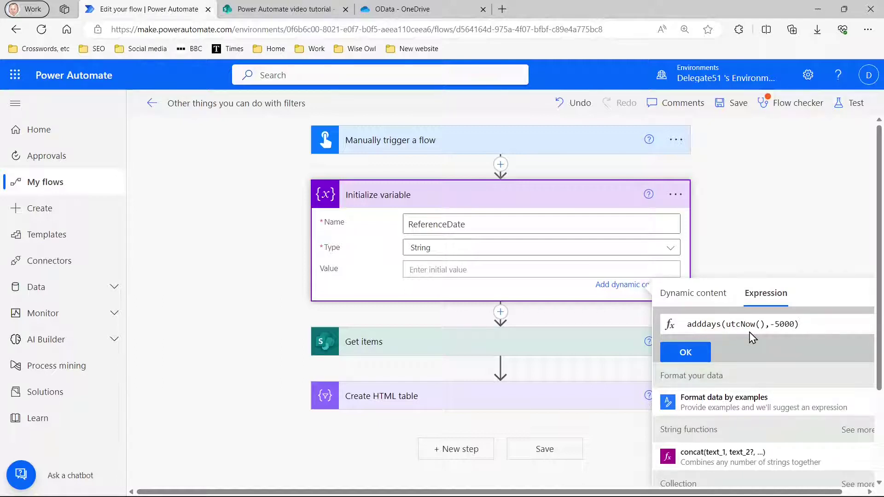
Wrap the adddays expression in formatDateTime with the format 'yyyy-MM-dd'.
key("Home")
type("fr")
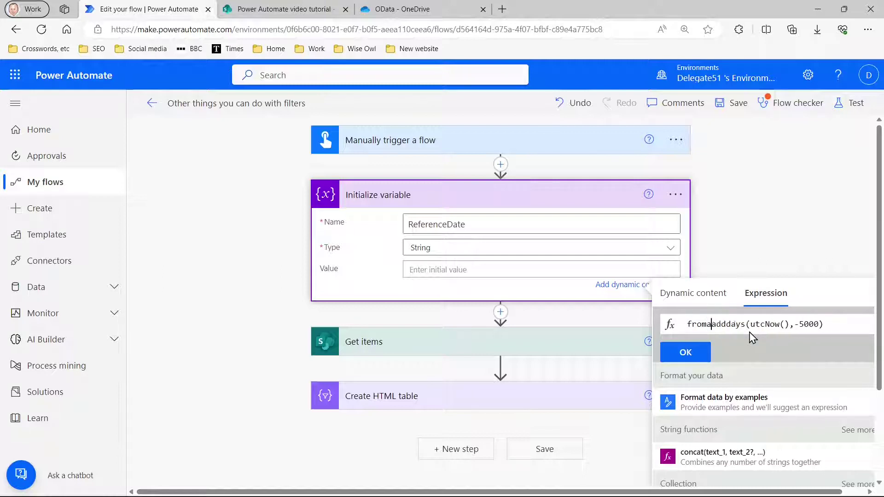
type("om")
key("BackSpace")
key("BackSpace")
key("BackSpace")
type("ormt")
key("BackSpace")
type("atDateTime(")
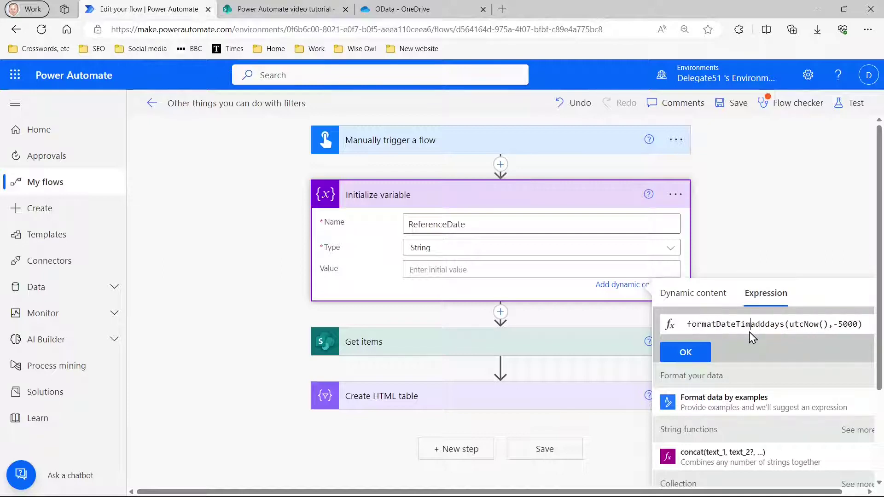
key("End")
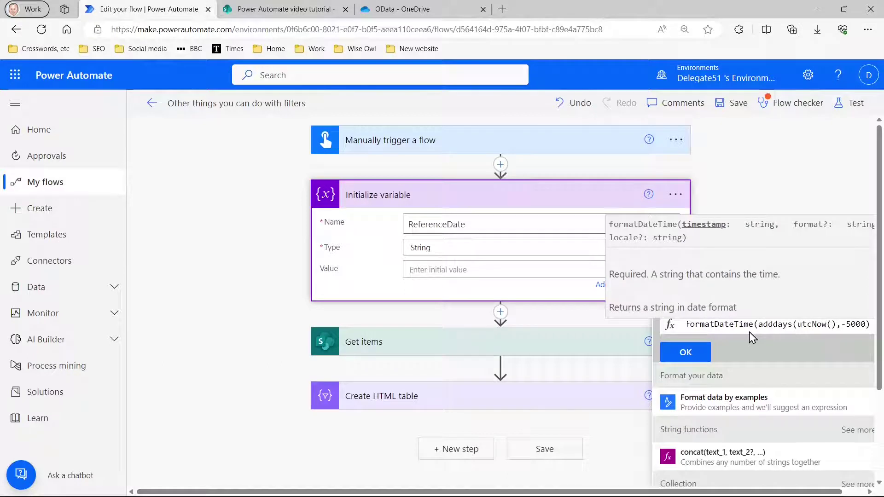
type(",")
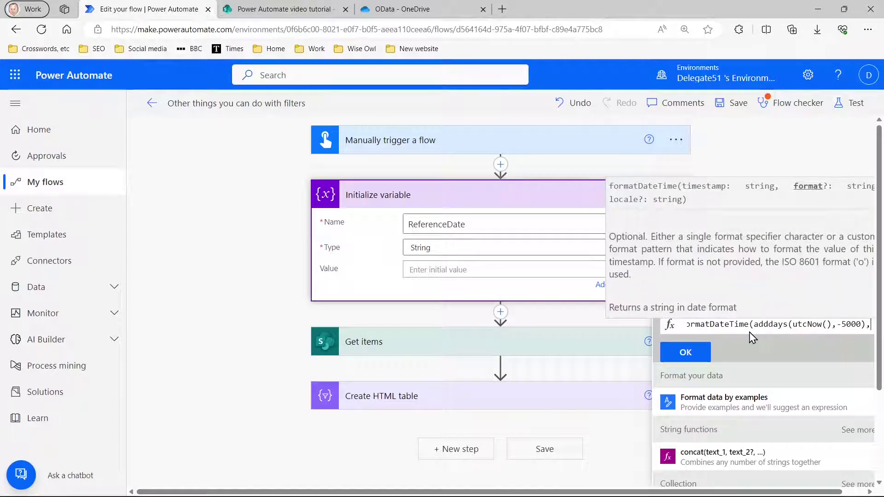
type("'yyyy")
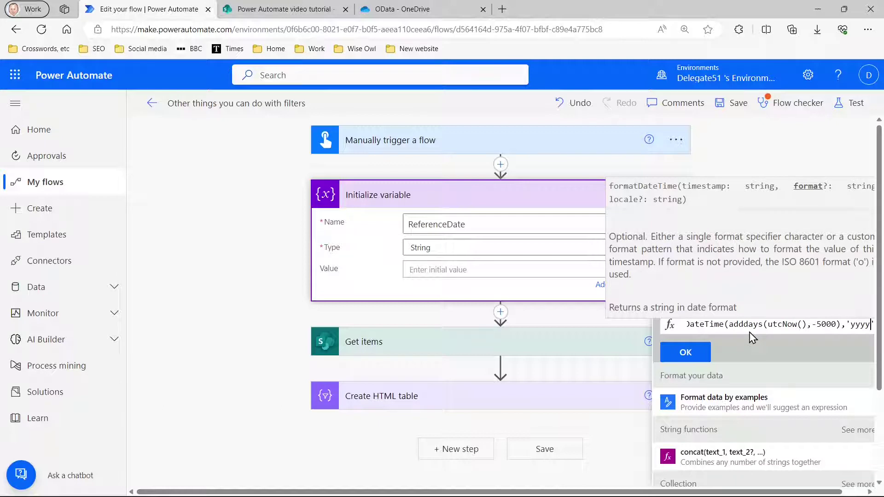
type("-MM-dd'")
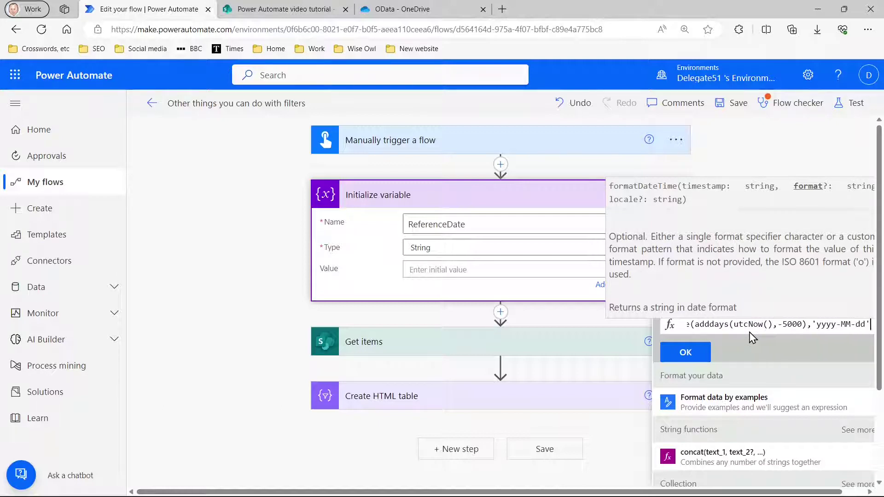
type(")")
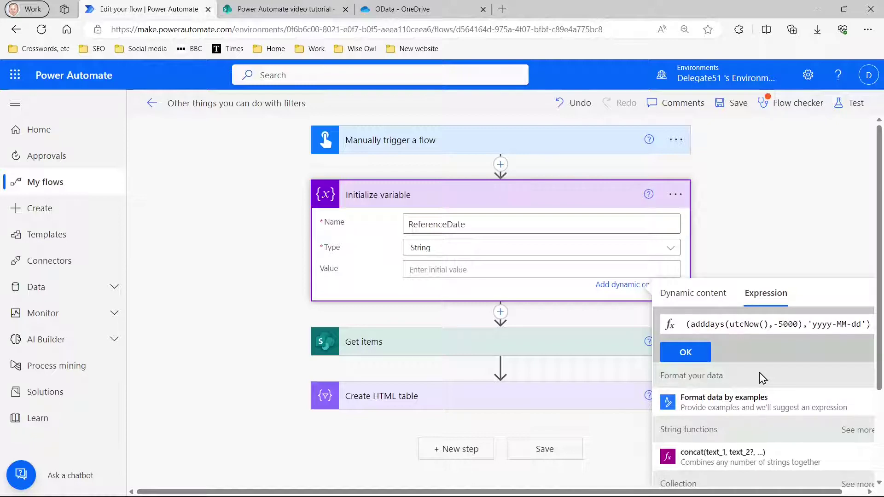
Browse the function list as far as the date and time functions, and insert the finished formatDateTime expression as the ReferenceDate value.
scroll(762, 378, "down", 3)
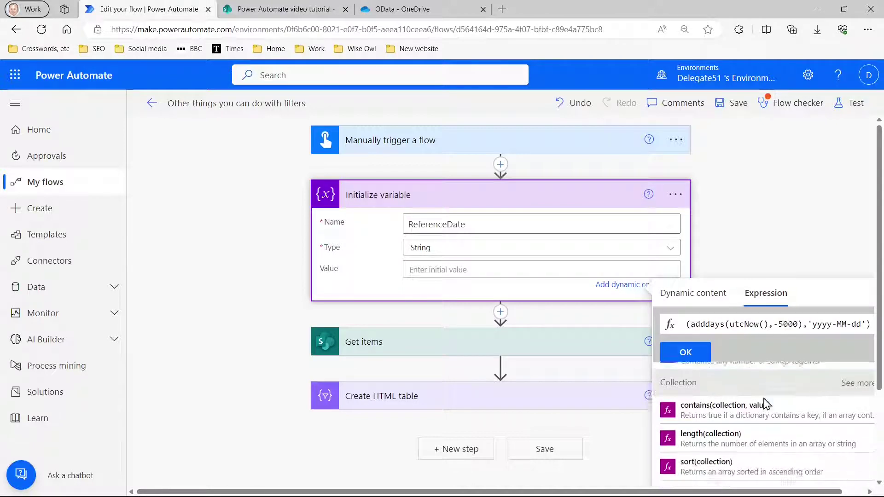
scroll(766, 404, "down", 10)
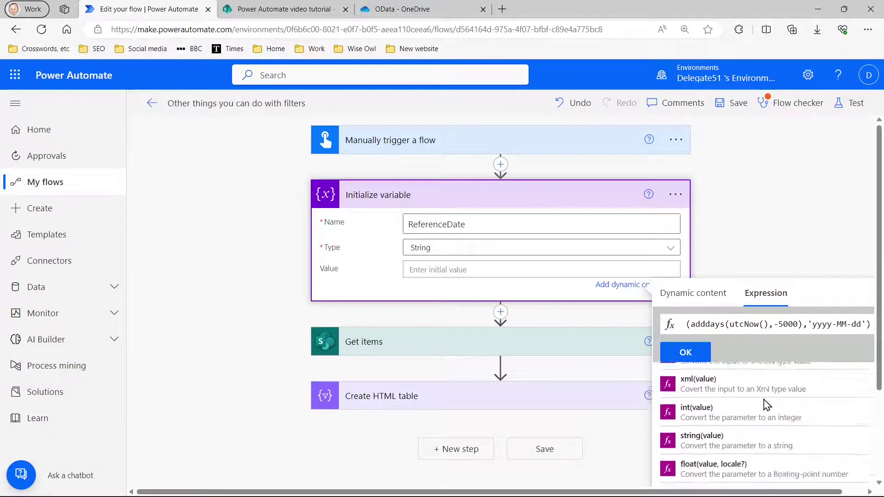
scroll(767, 404, "down", 8)
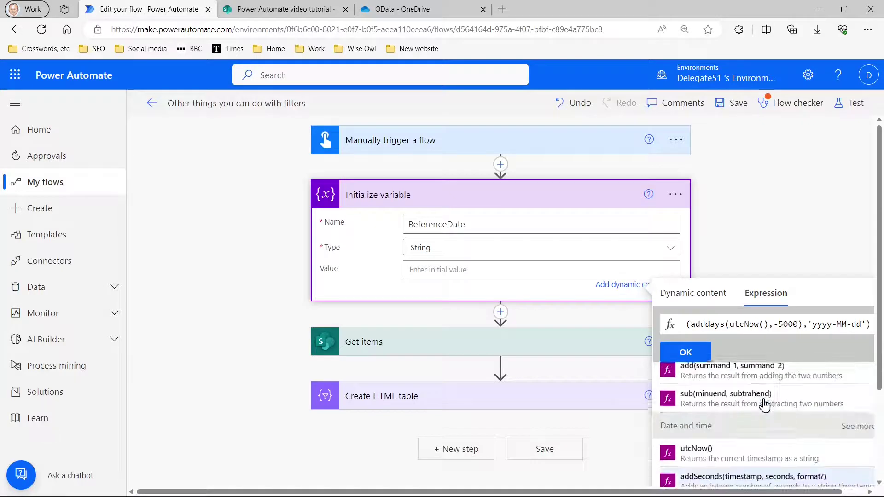
scroll(764, 405, "down", 1)
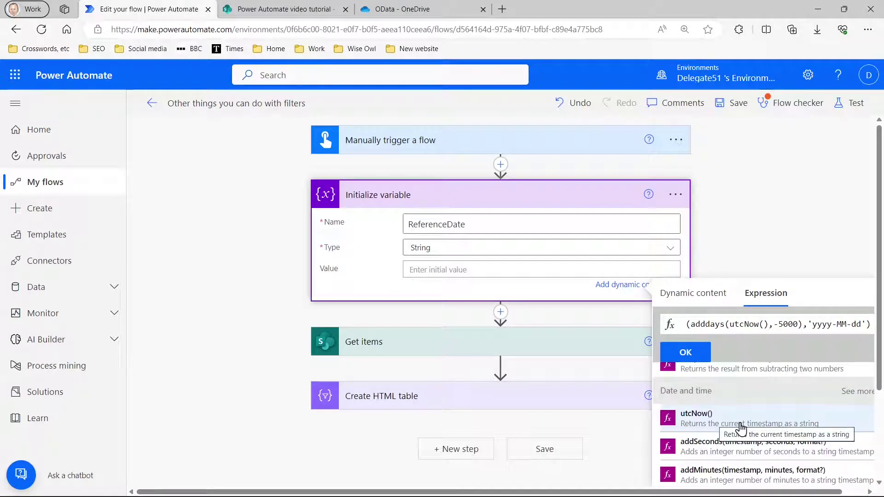
scroll(742, 426, "up", 8)
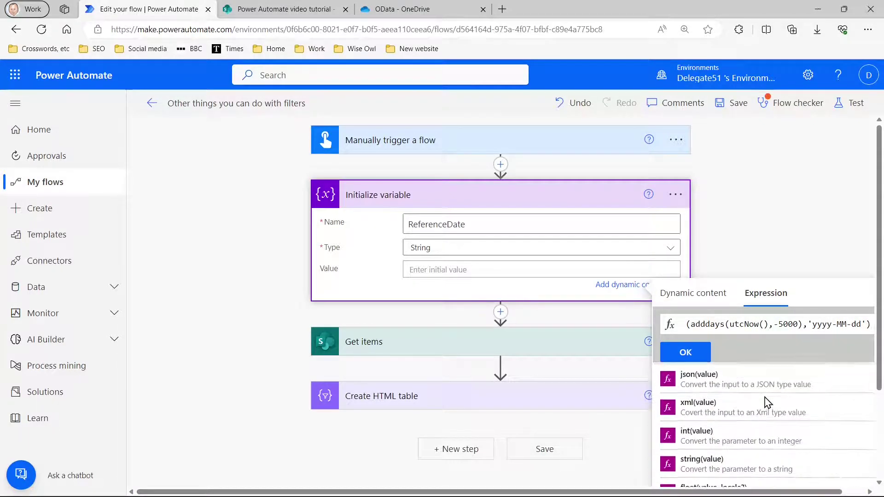
scroll(764, 401, "up", 5)
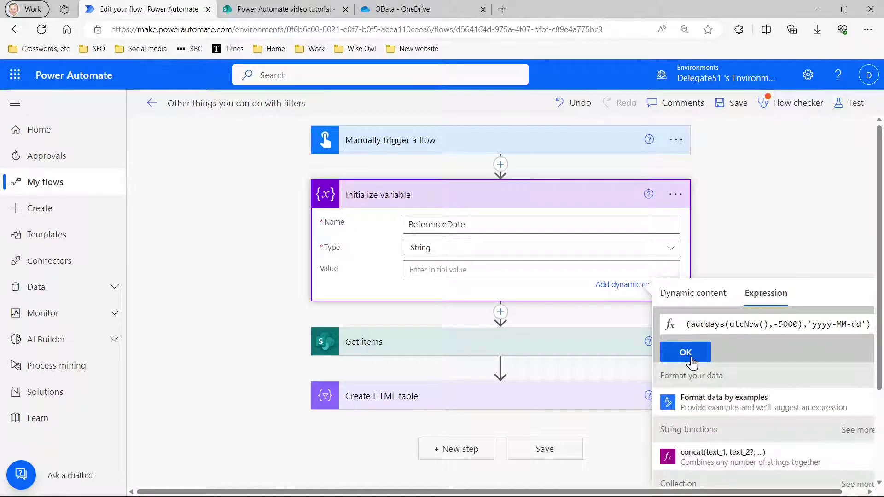
left_click(685, 352)
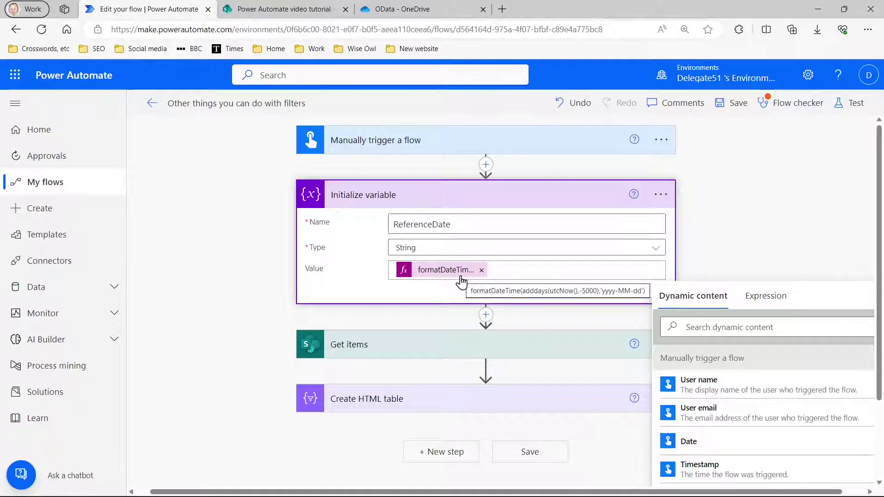
Expand Get items to its Filter Query, and check the internal name of the ReleaseDate column in Create HTML table.
left_click(432, 345)
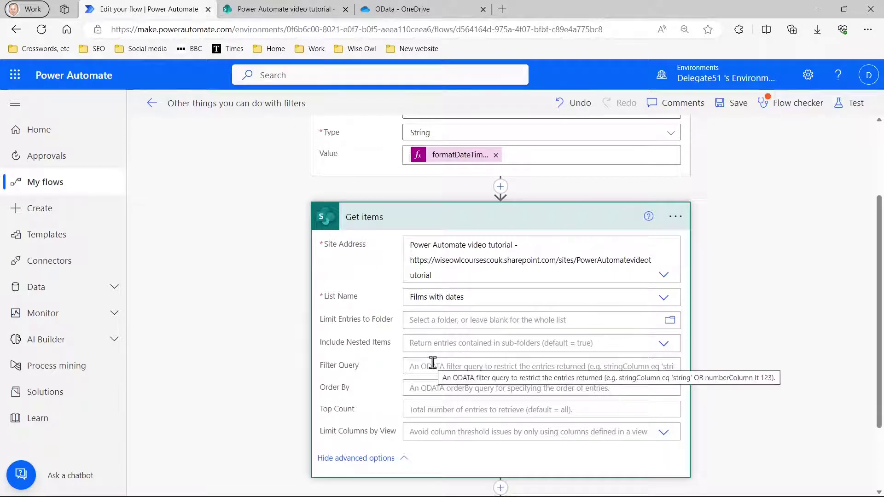
left_click(432, 367)
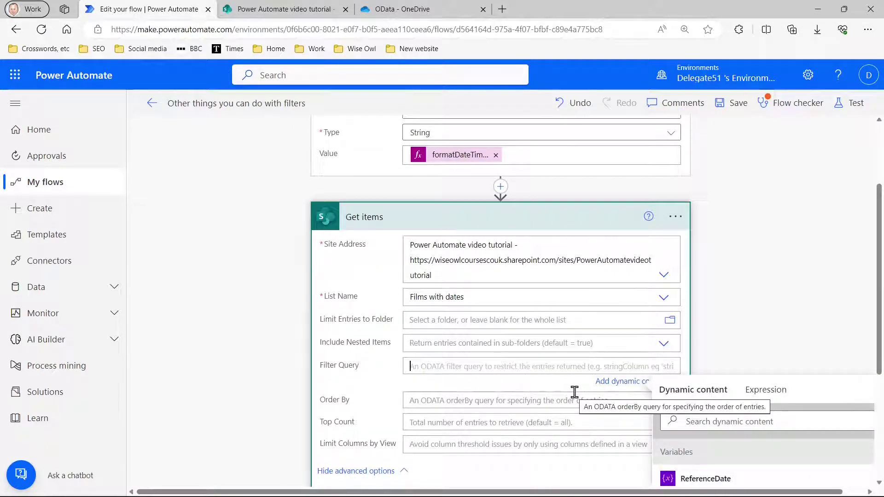
scroll(803, 392, "down", 3)
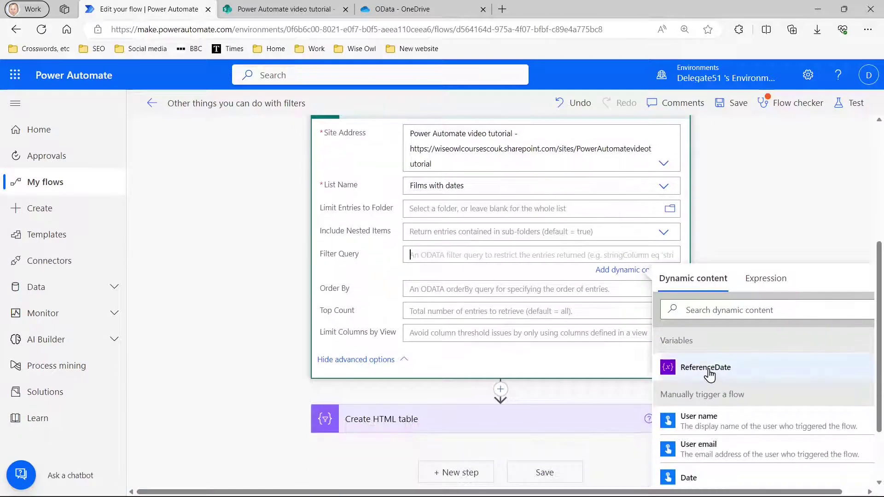
left_click(559, 424)
scroll(560, 426, "down", 3)
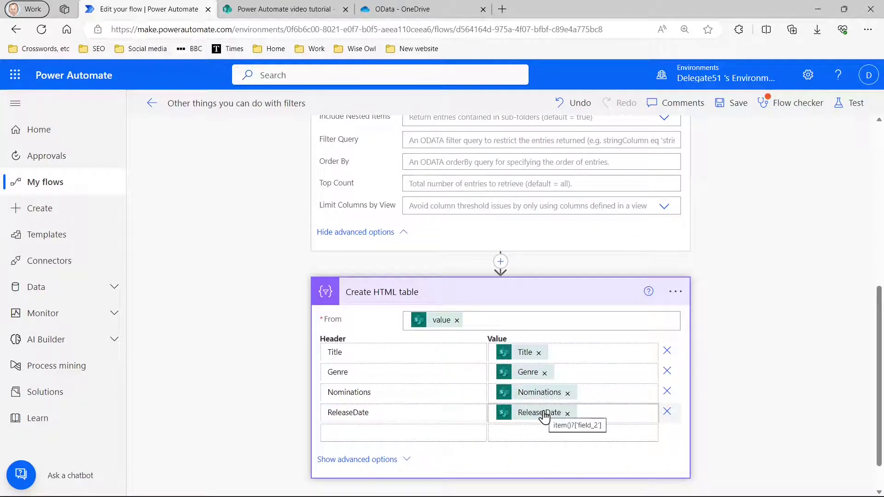
Set the Filter Query of Get items to field_2 ge followed by the ReferenceDate variable.
scroll(545, 417, "up", 6)
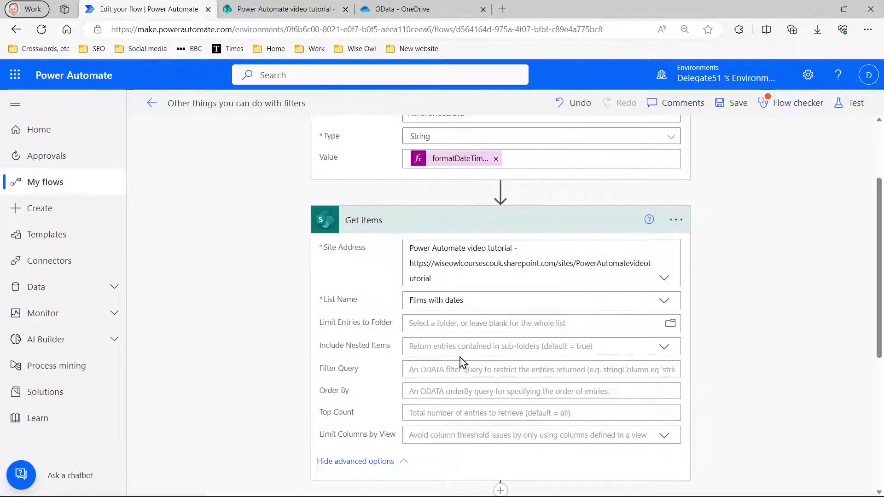
left_click(424, 369)
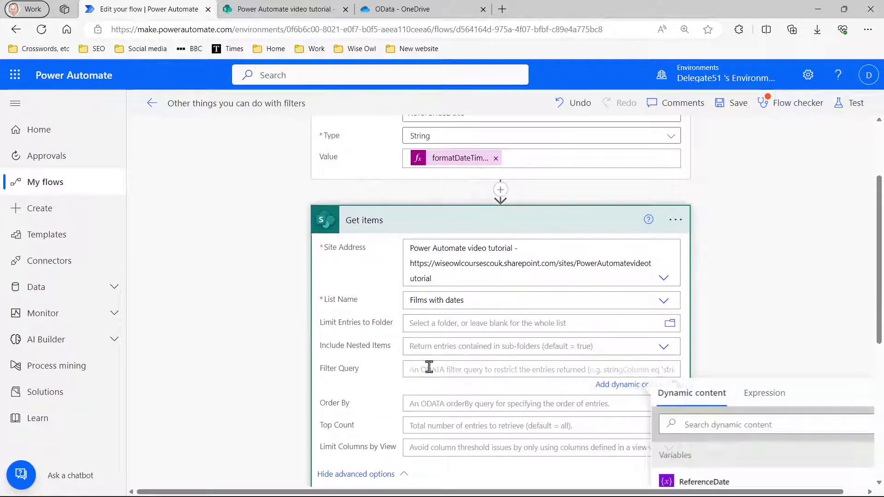
type("field_2 ge")
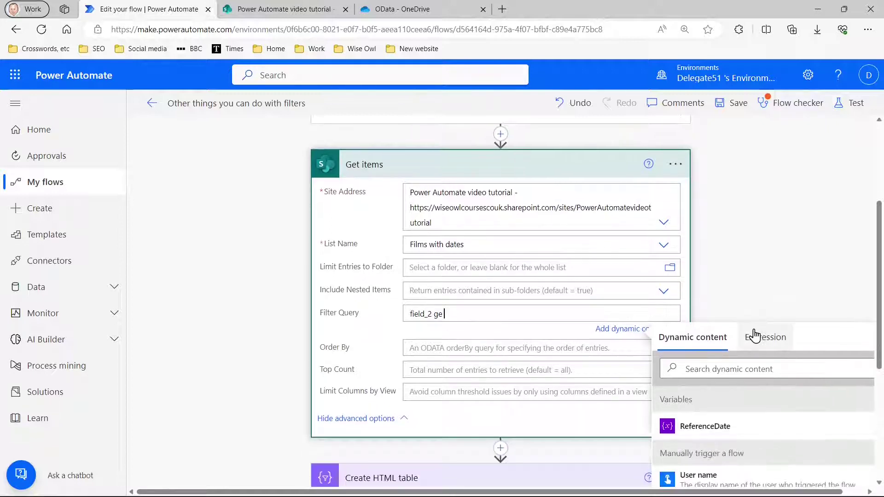
left_click(701, 430)
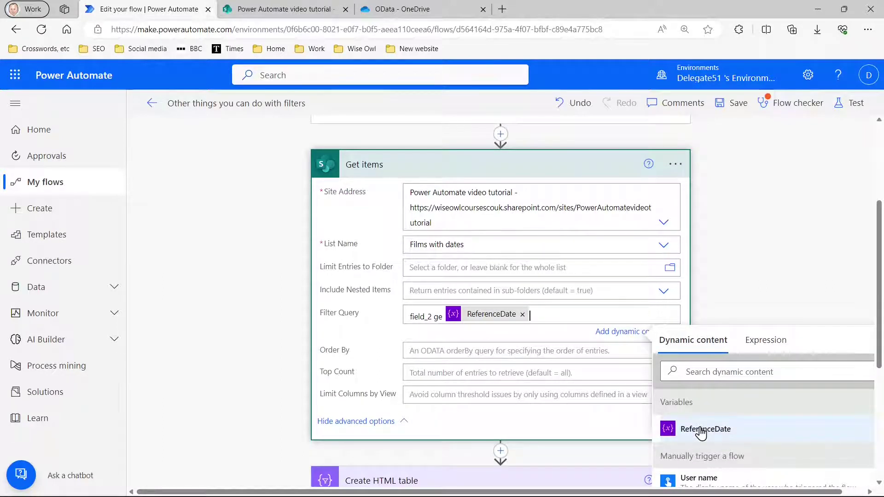
left_click(742, 225)
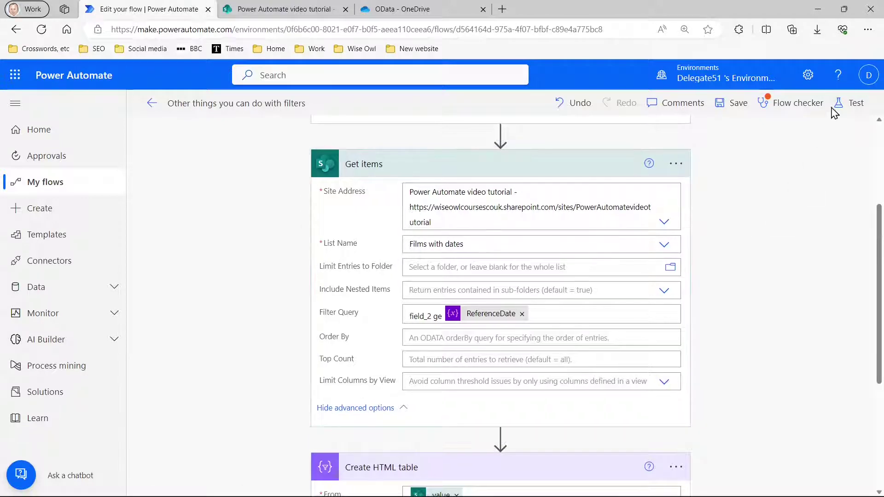
Test the flow with a manual run, and read the invalid filter expression in the run's error details.
left_click(847, 104)
left_click(719, 475)
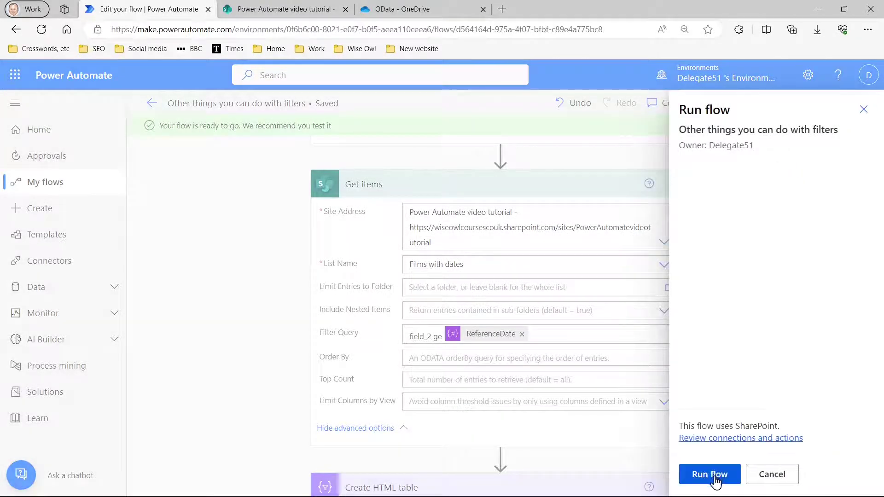
left_click(710, 474)
left_click(715, 477)
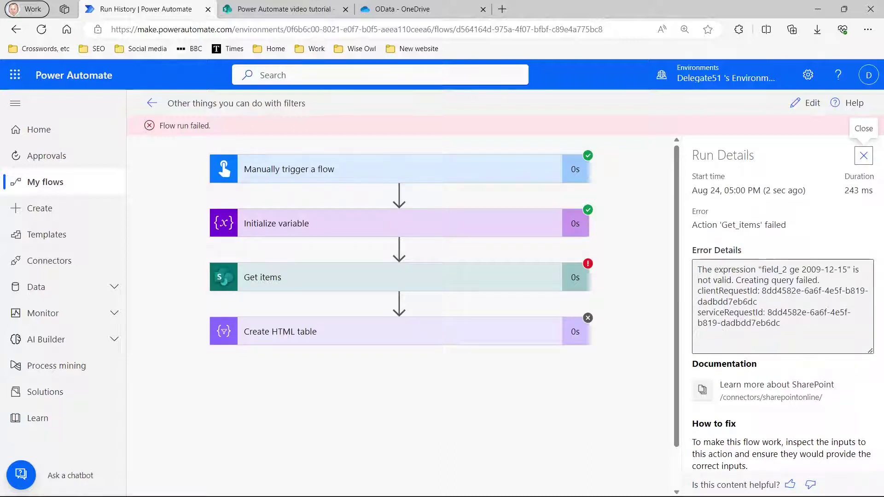
left_click_drag(753, 261, 864, 282)
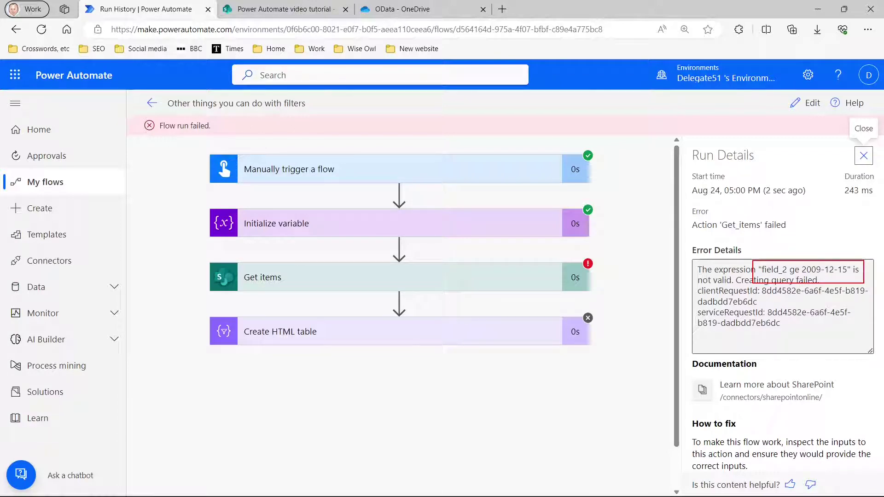
Reopen the flow for editing and enclose the ReferenceDate variable in the Get items filter query in single quotes.
left_click(808, 103)
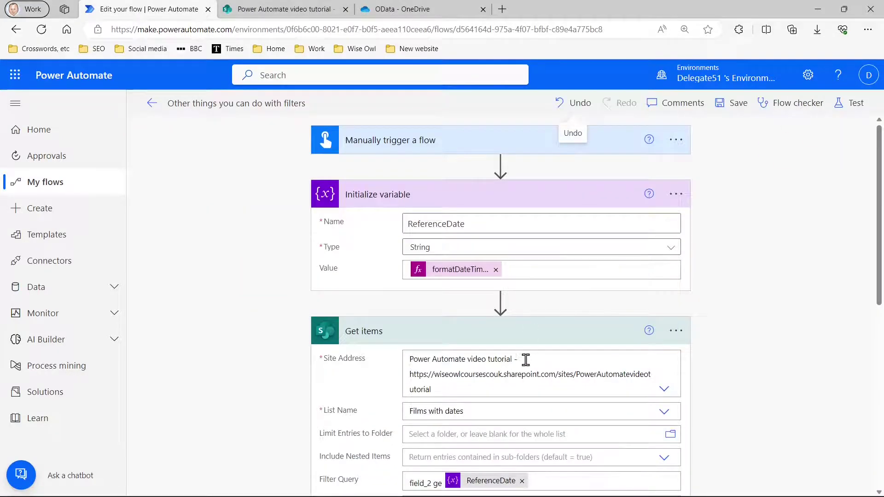
scroll(524, 359, "down", 4)
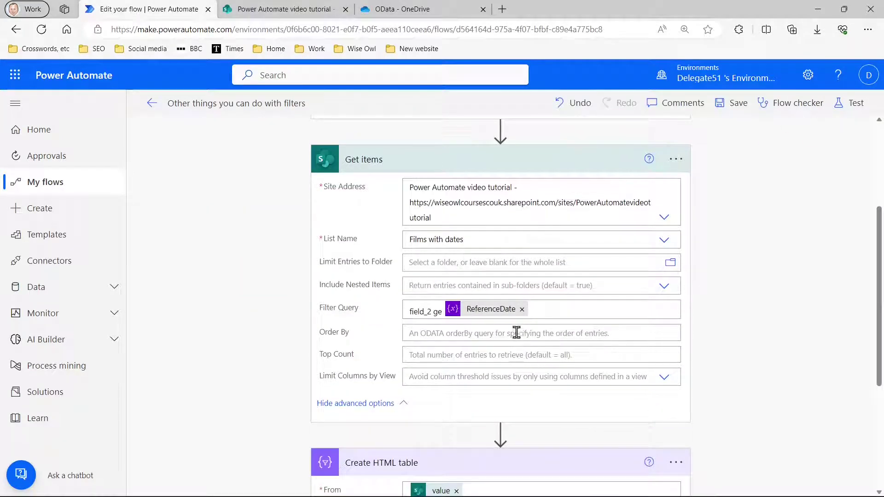
left_click(455, 314)
left_click(558, 313)
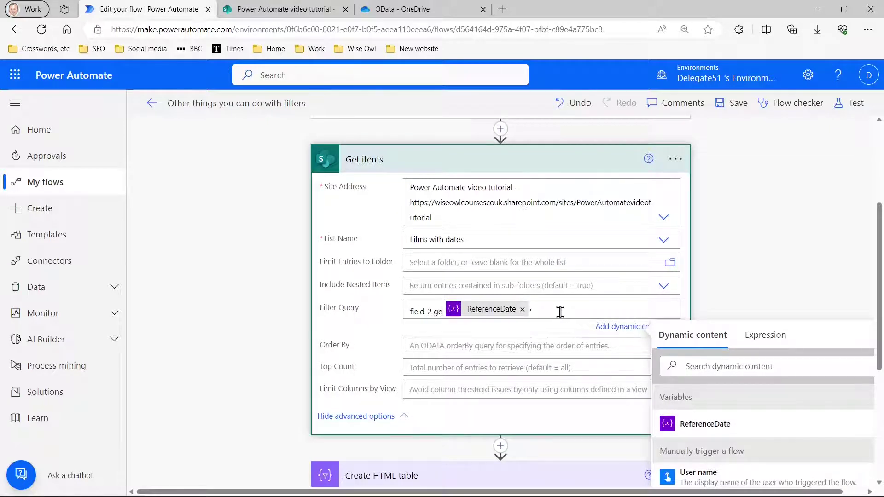
Test the flow again with the quoted ReferenceDate filter.
left_click(852, 102)
left_click(725, 476)
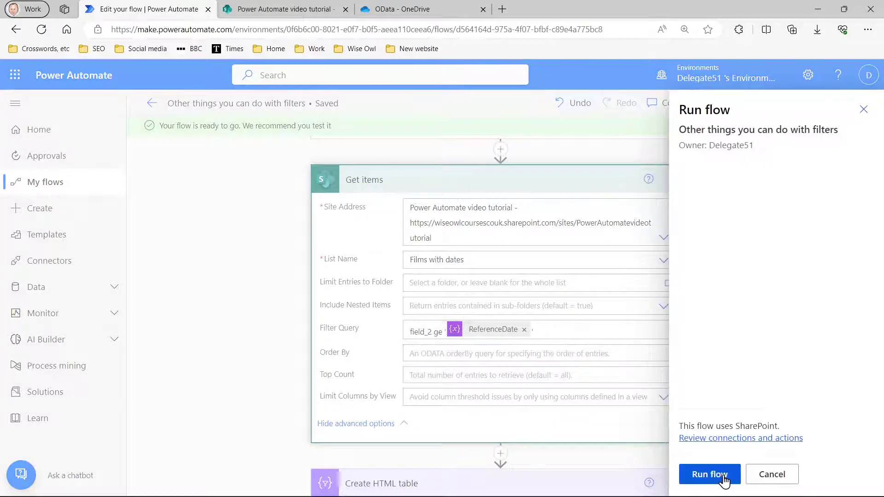
left_click(726, 480)
left_click(725, 481)
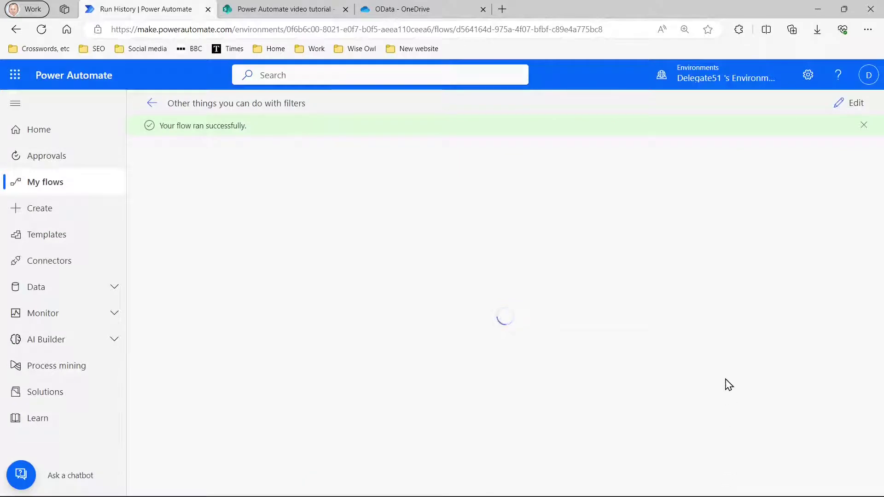
Examine the release dates in the Create HTML table output and the ReferenceDate value that the run used.
left_click(592, 328)
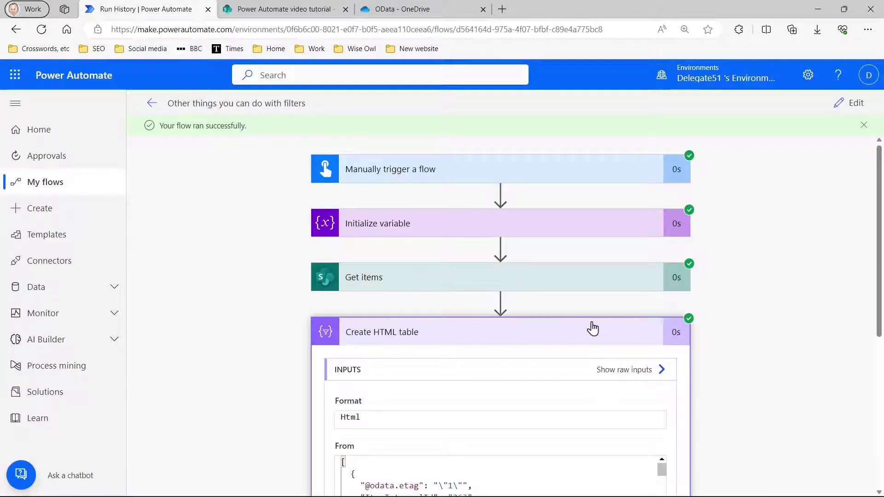
scroll(594, 331, "down", 5)
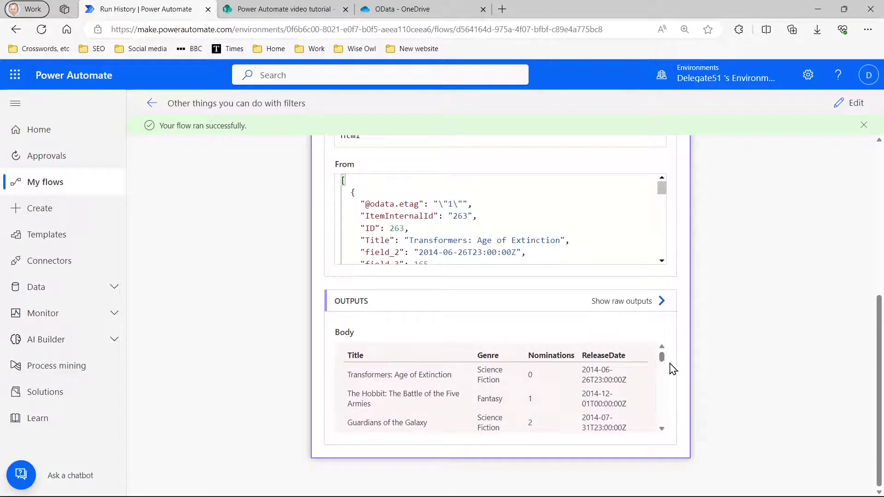
left_click_drag(662, 357, 667, 430)
scroll(737, 402, "up", 3)
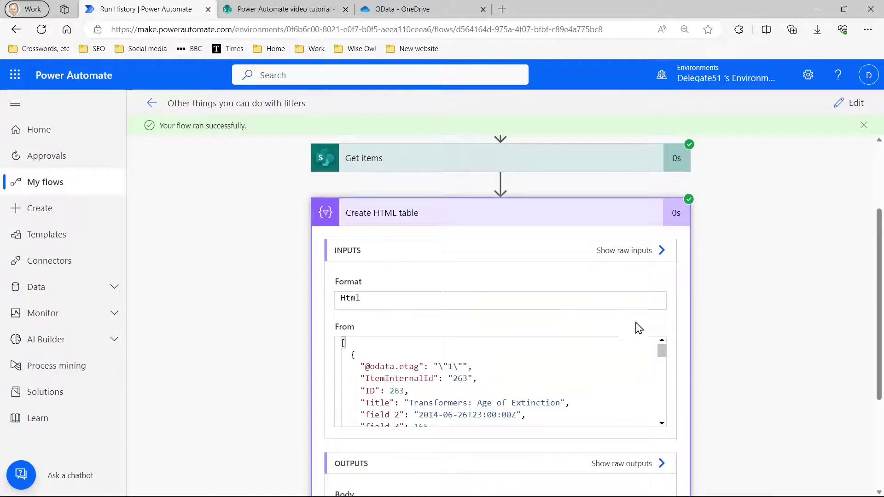
scroll(635, 328, "up", 3)
left_click(506, 267)
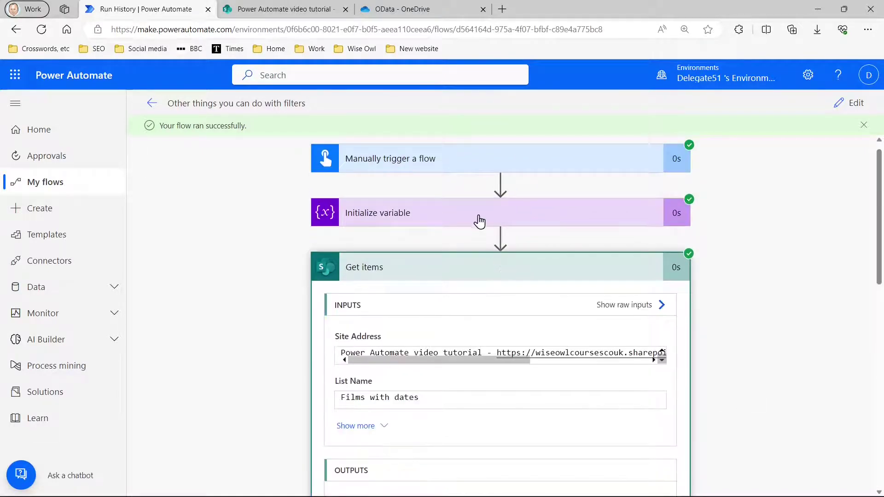
left_click(478, 218)
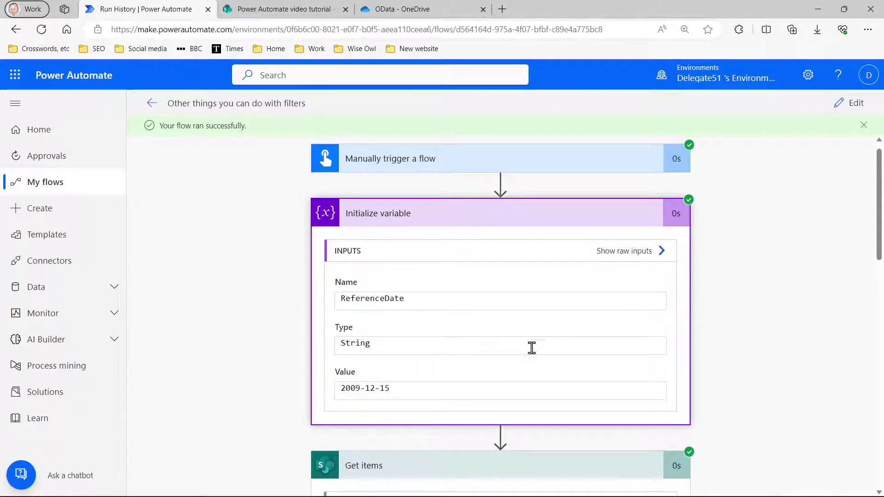
left_click_drag(392, 389, 311, 390)
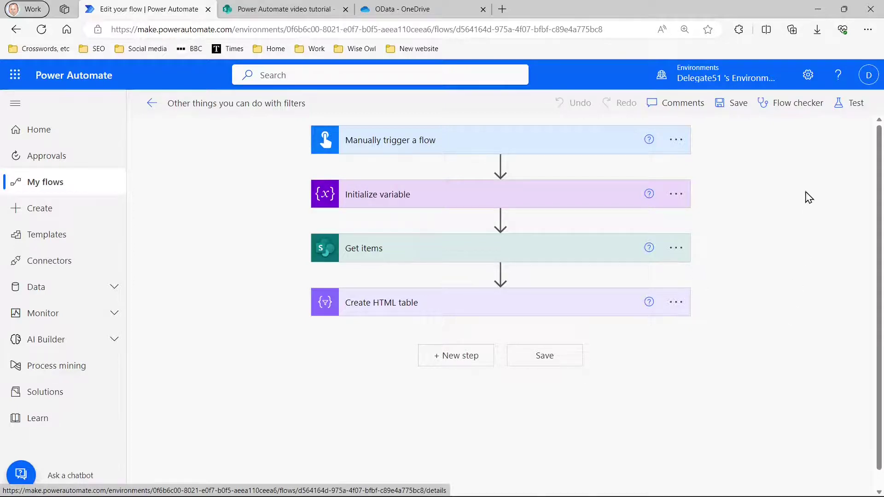
Turn on Experimental Features in the Power Automate settings and save them.
left_click(810, 76)
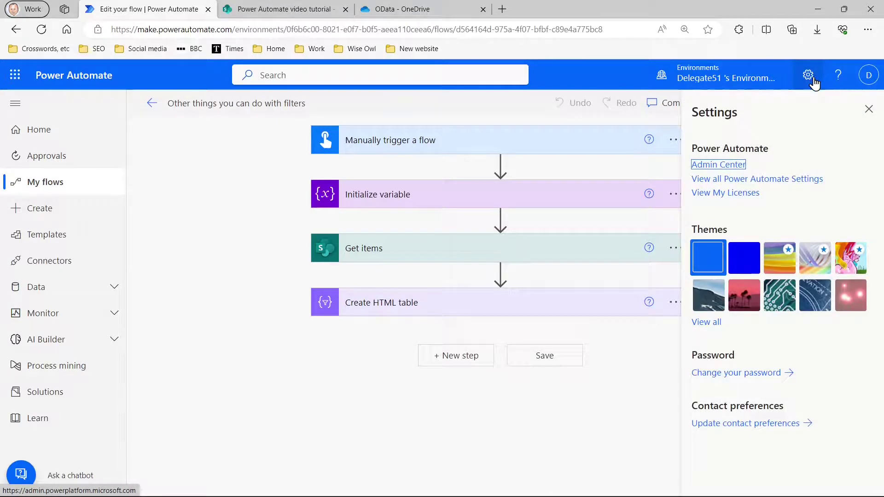
left_click(790, 184)
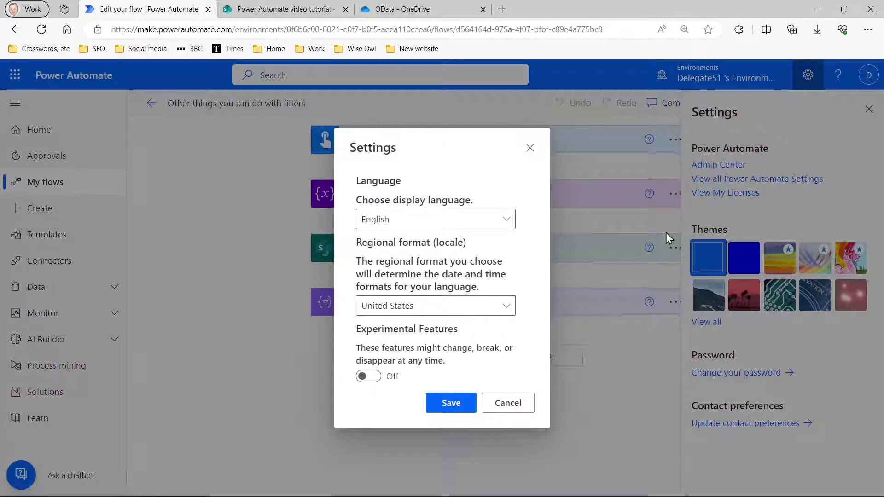
left_click(371, 380)
left_click(451, 404)
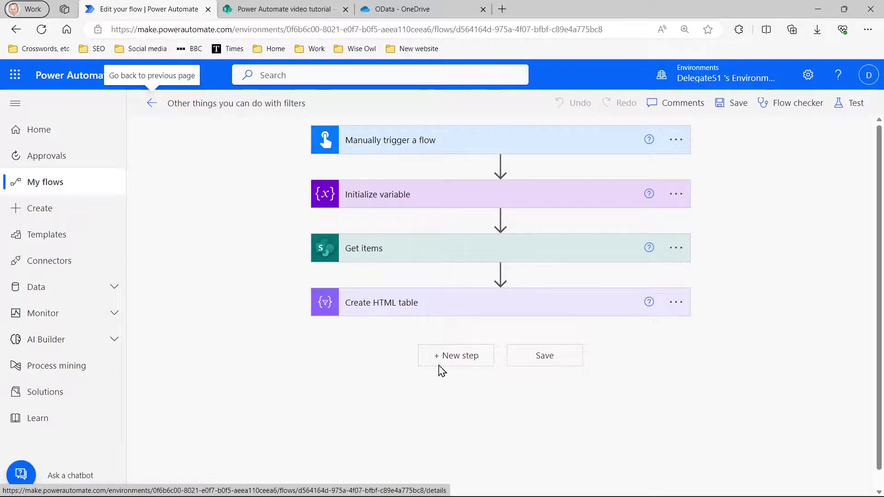
Expand the Get items action and show its advanced options to reach the experimental Filter Query builder.
left_click(407, 258)
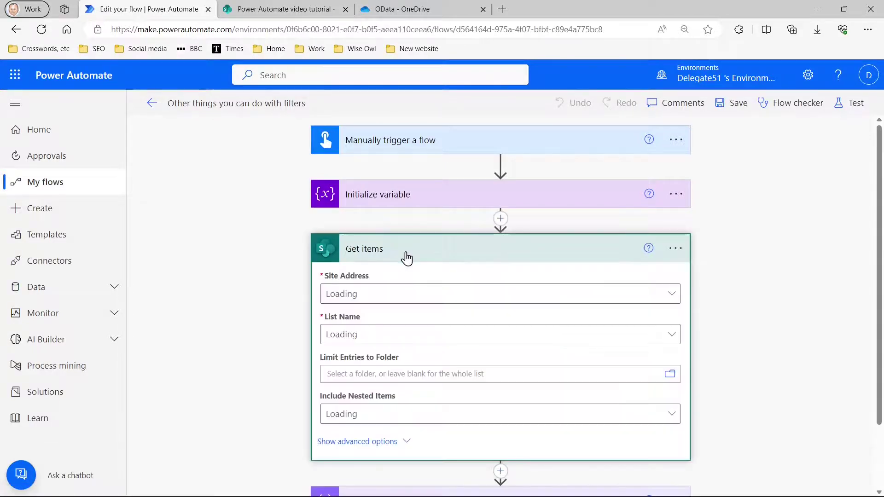
scroll(414, 313, "down", 2)
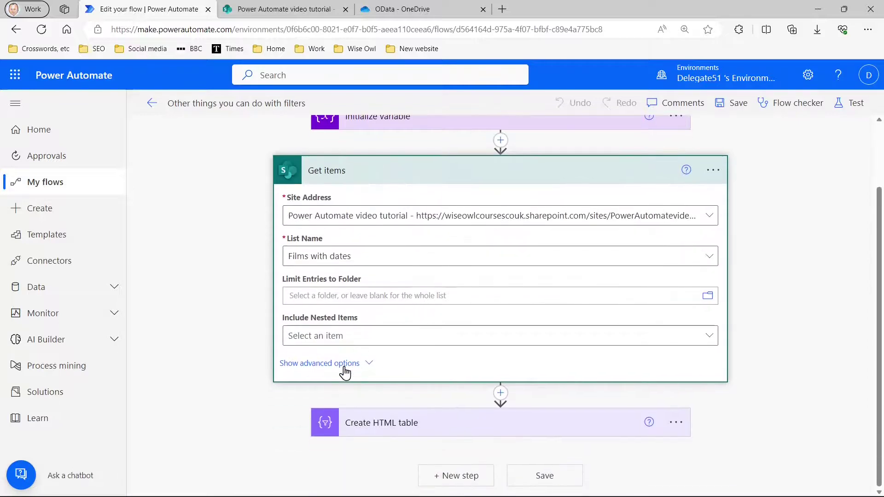
left_click(283, 369)
scroll(238, 365, "down", 3)
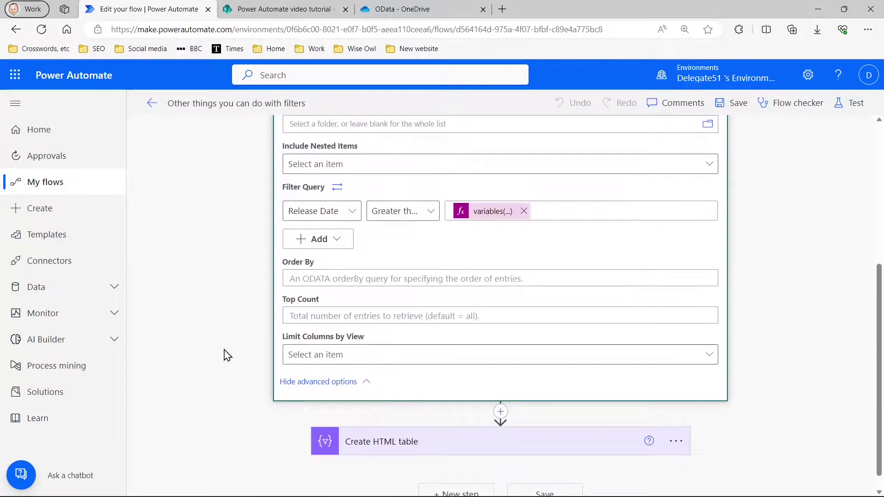
Examine the comparison operators and the column names offered by the Filter Query builder of Get items.
left_click(436, 219)
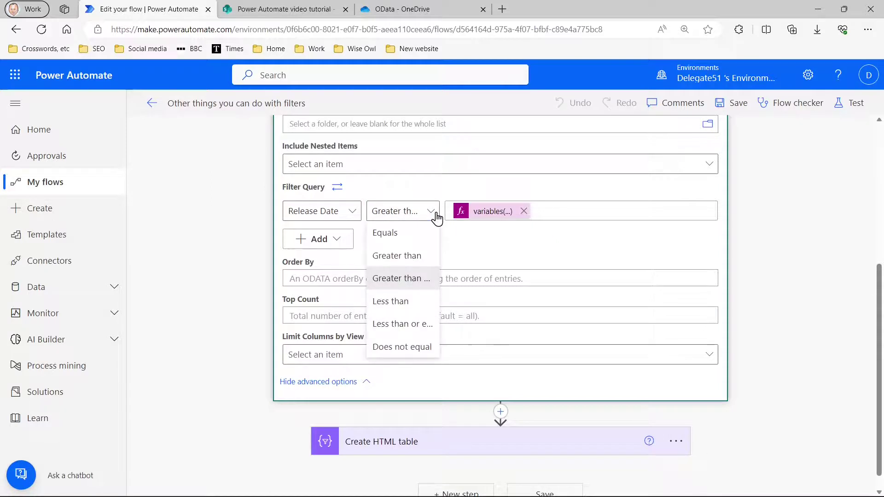
left_click(353, 213)
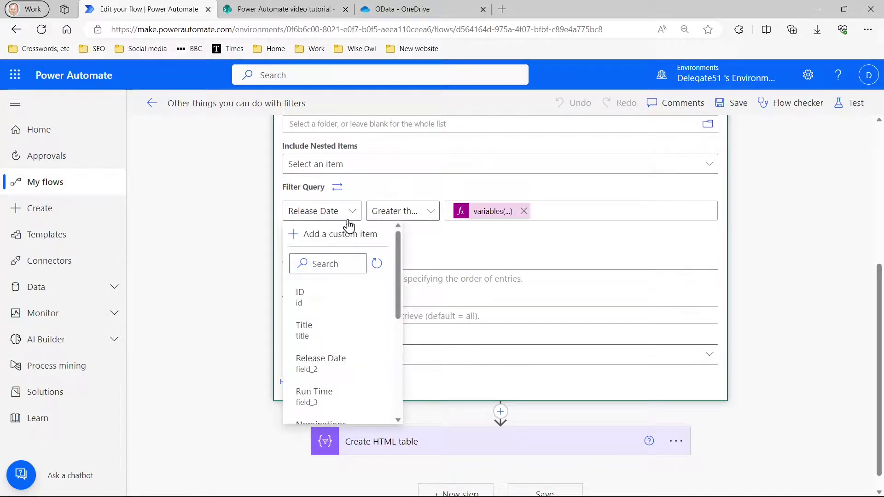
scroll(335, 316, "down", 3)
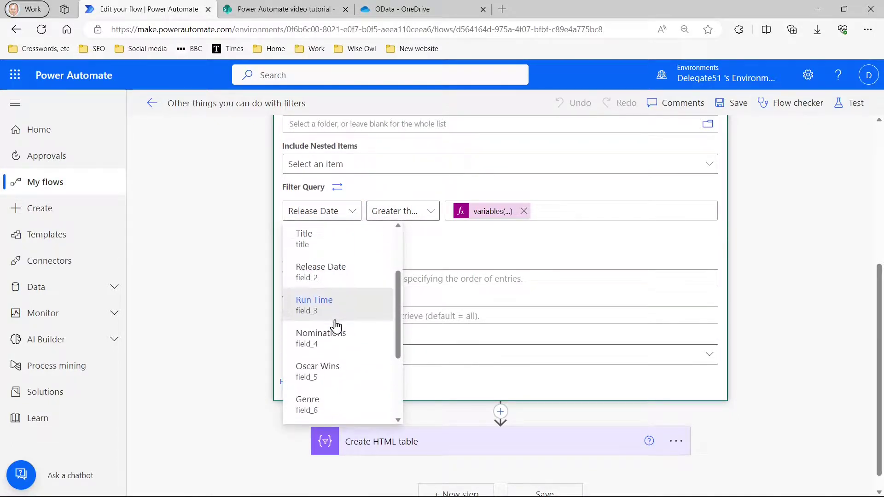
scroll(336, 327, "down", 3)
scroll(337, 329, "up", 6)
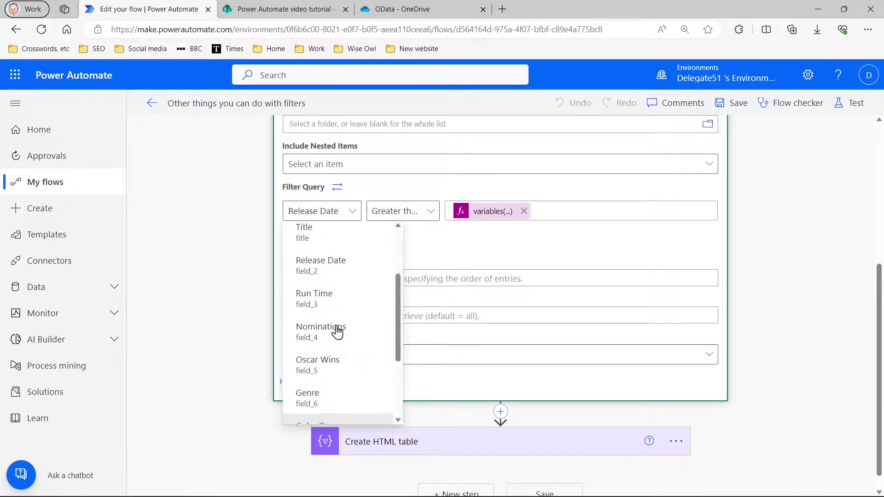
left_click(252, 294)
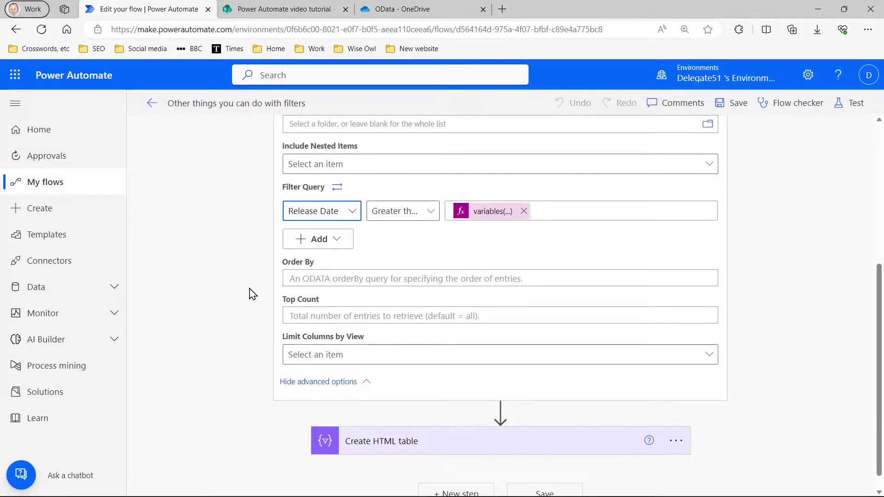
Turn off Experimental Features in the Power Automate settings and save them.
scroll(270, 294, "up", 2)
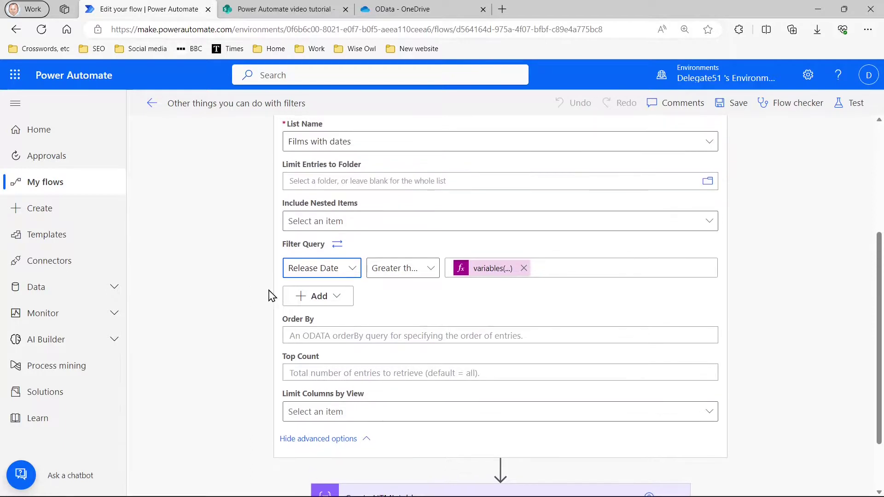
scroll(836, 258, "up", 3)
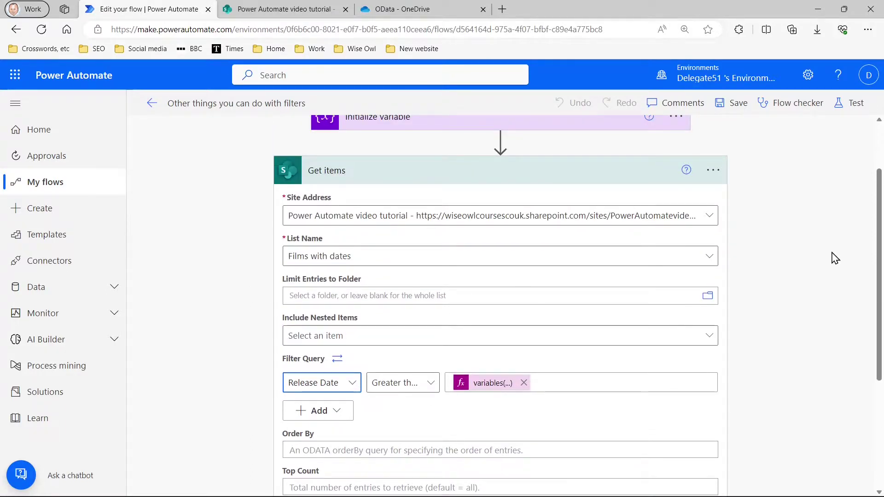
left_click(808, 75)
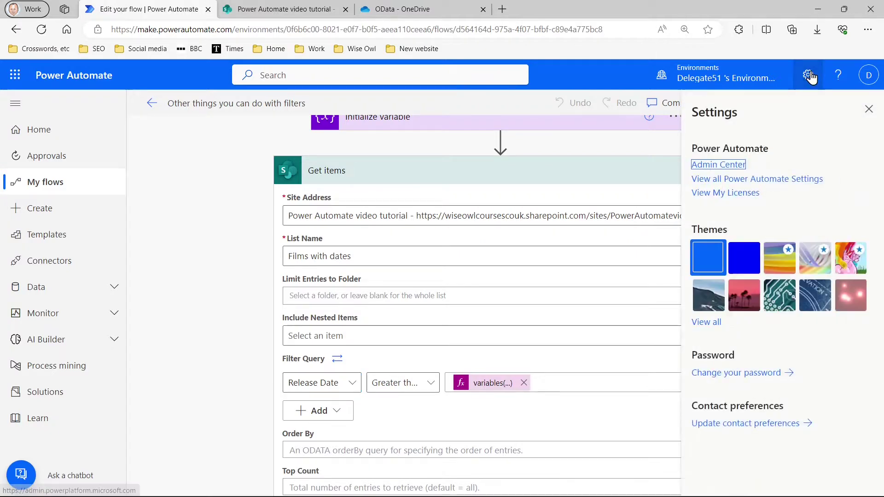
left_click(760, 179)
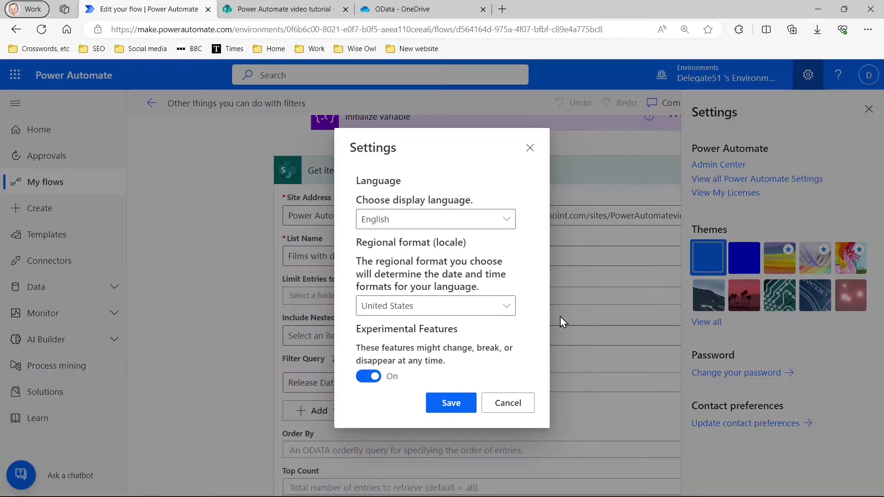
left_click(368, 377)
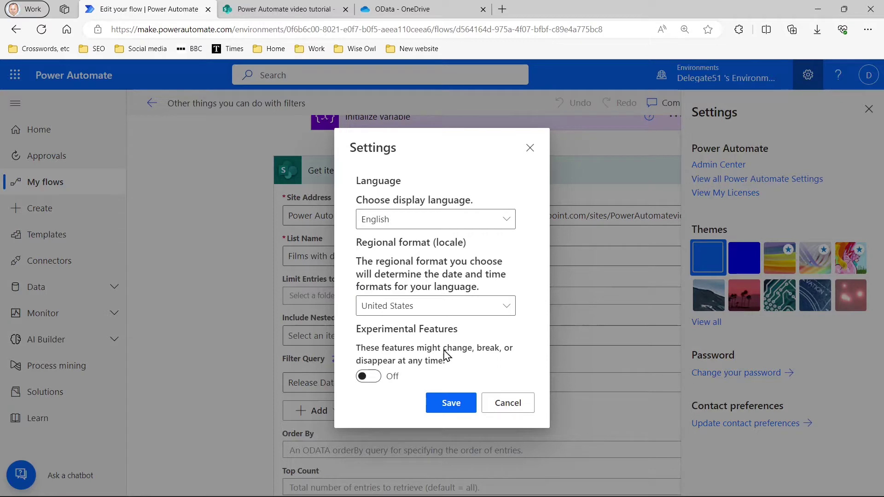
left_click(453, 405)
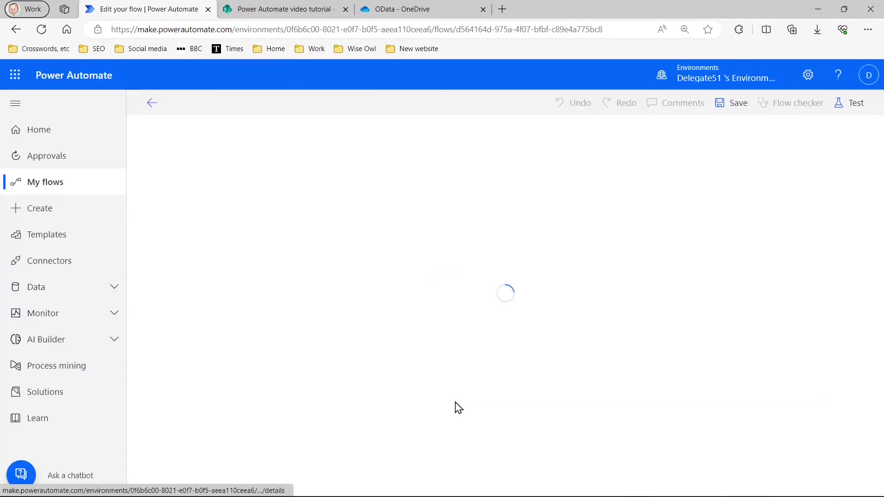